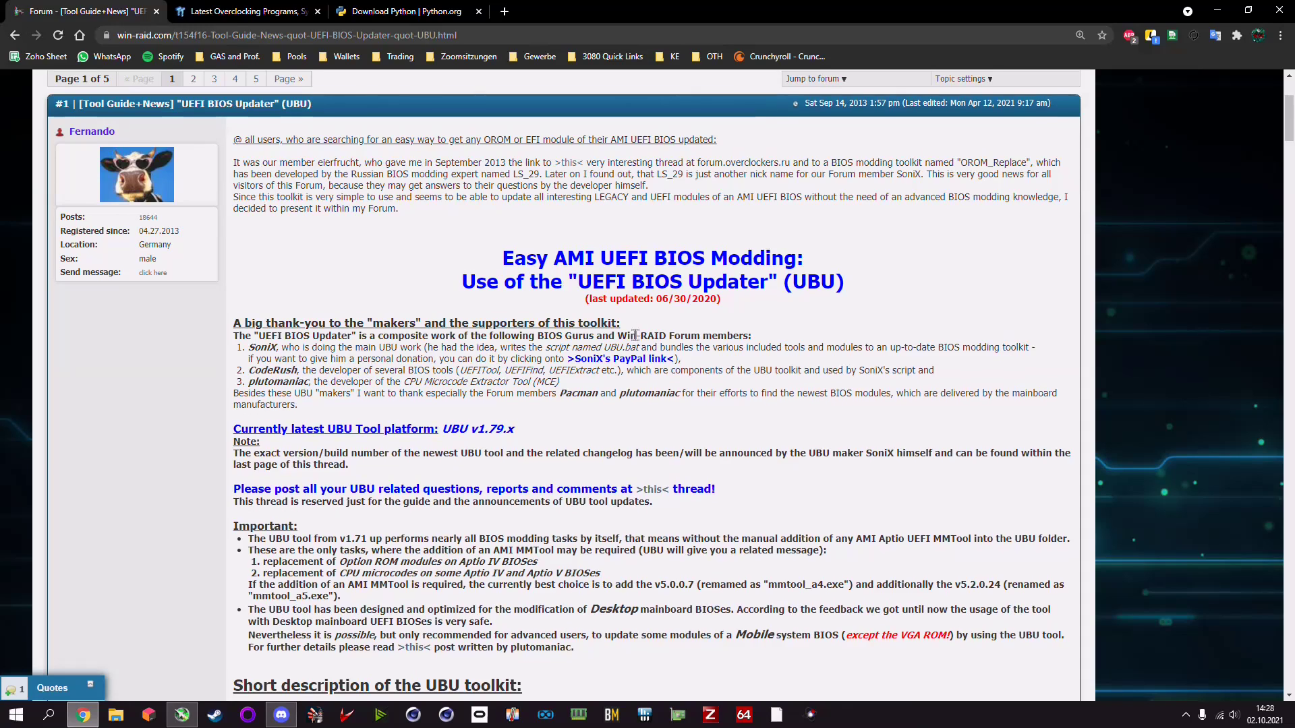
- Scroll the UBU guide to read its Preparations section
scroll(657, 322, down, 4)
scroll(635, 344, up, 1)
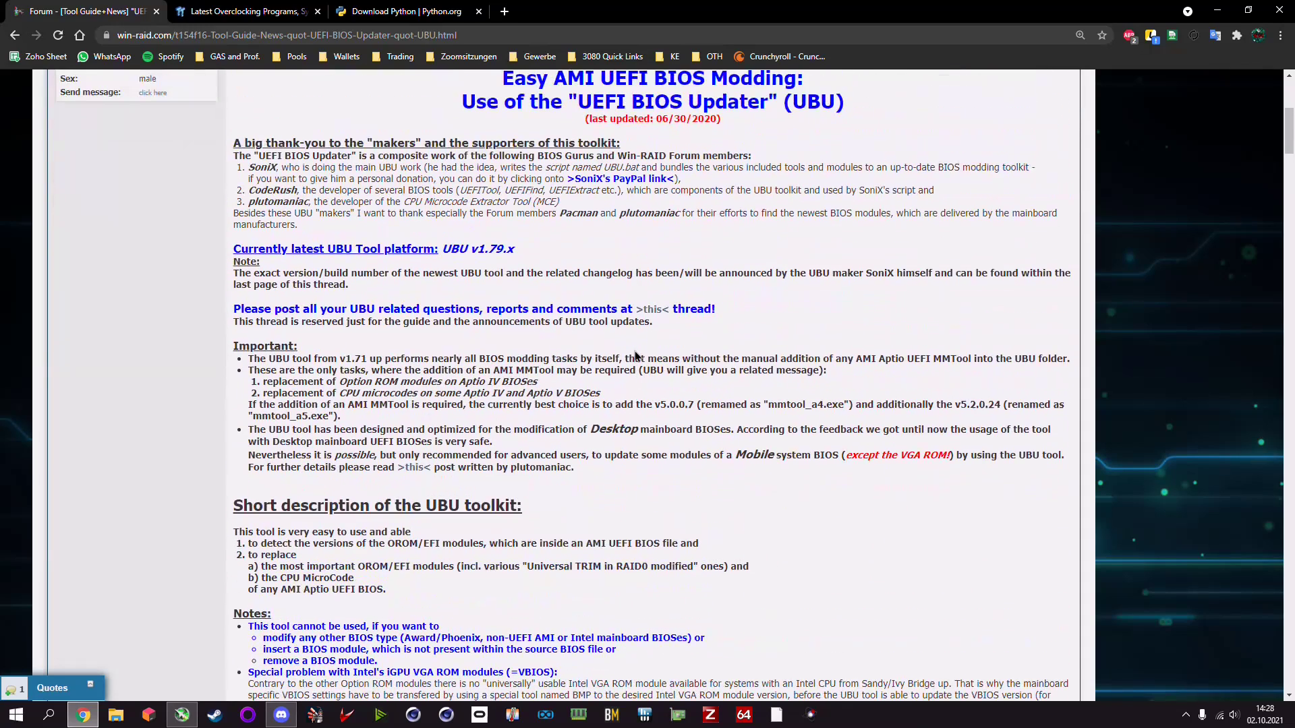
scroll(607, 364, down, 7)
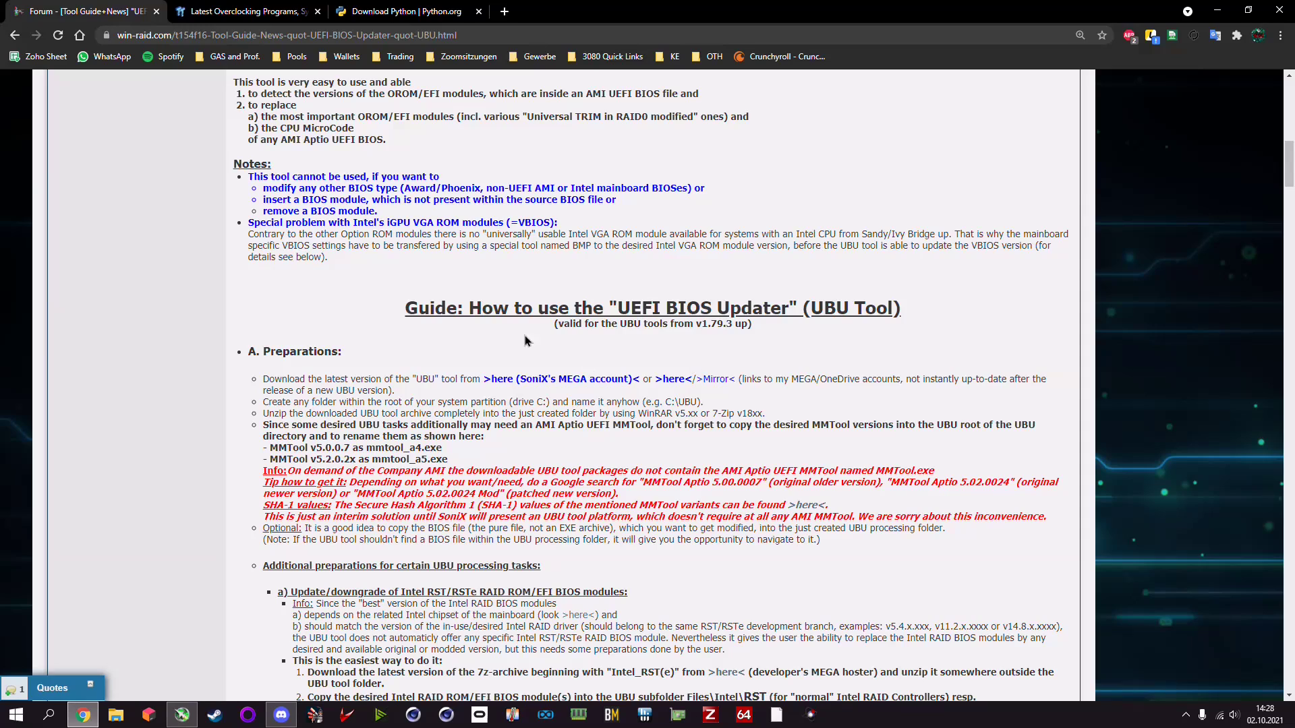
scroll(568, 363, up, 1)
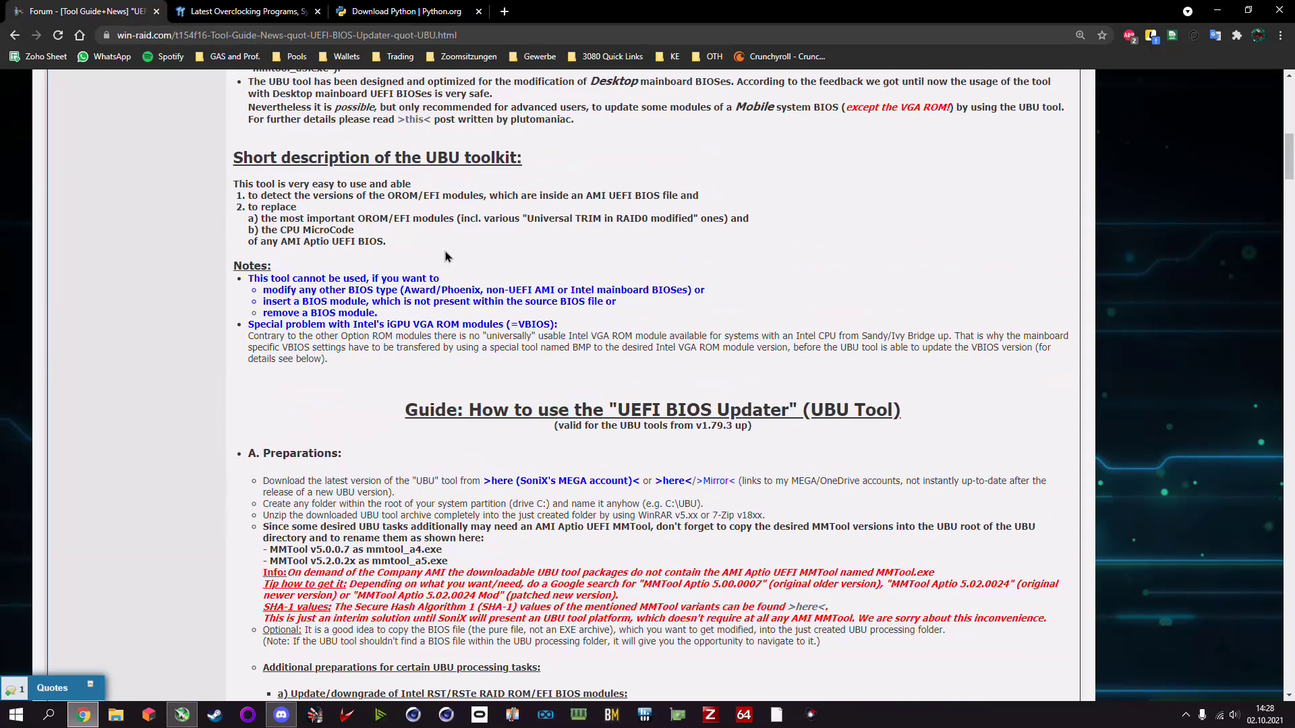
scroll(392, 243, down, 1)
scroll(392, 247, down, 1)
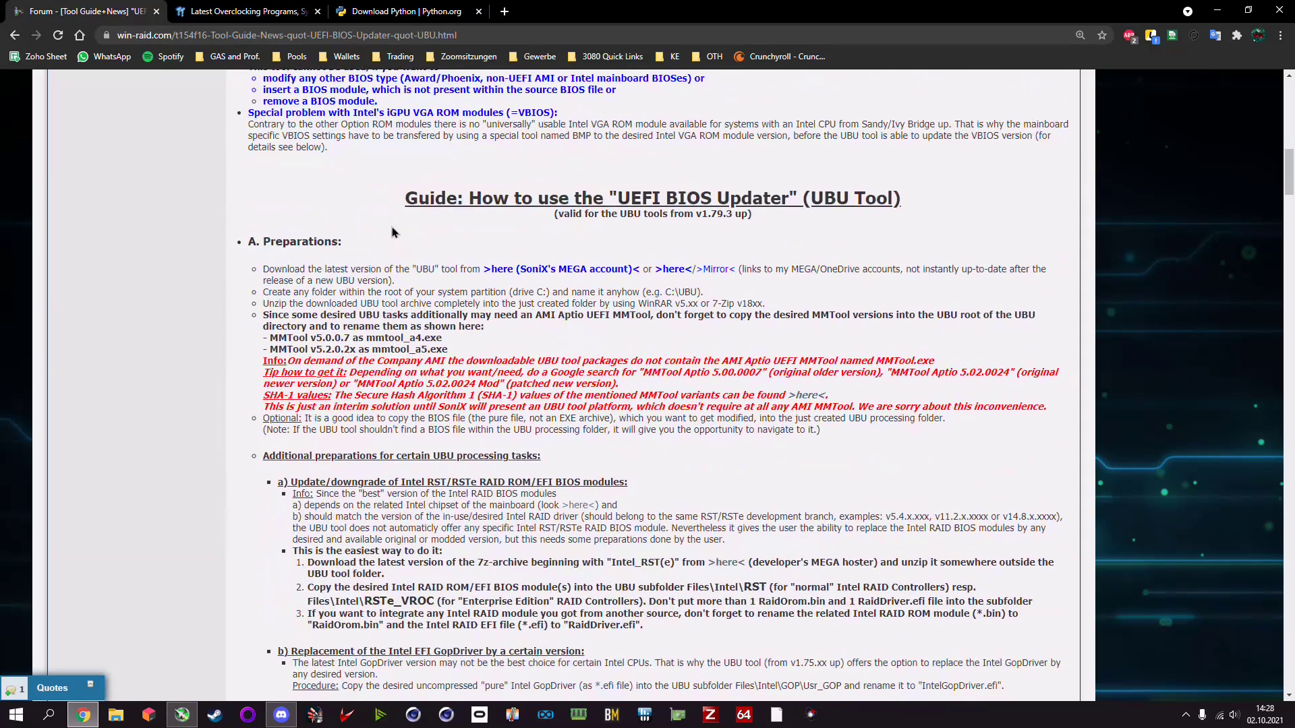
- Review the AMI BIOS Tools listings on TweakTown, then bring up the Python downloads page
click(221, 9)
scroll(530, 310, down, 10)
scroll(533, 318, up, 10)
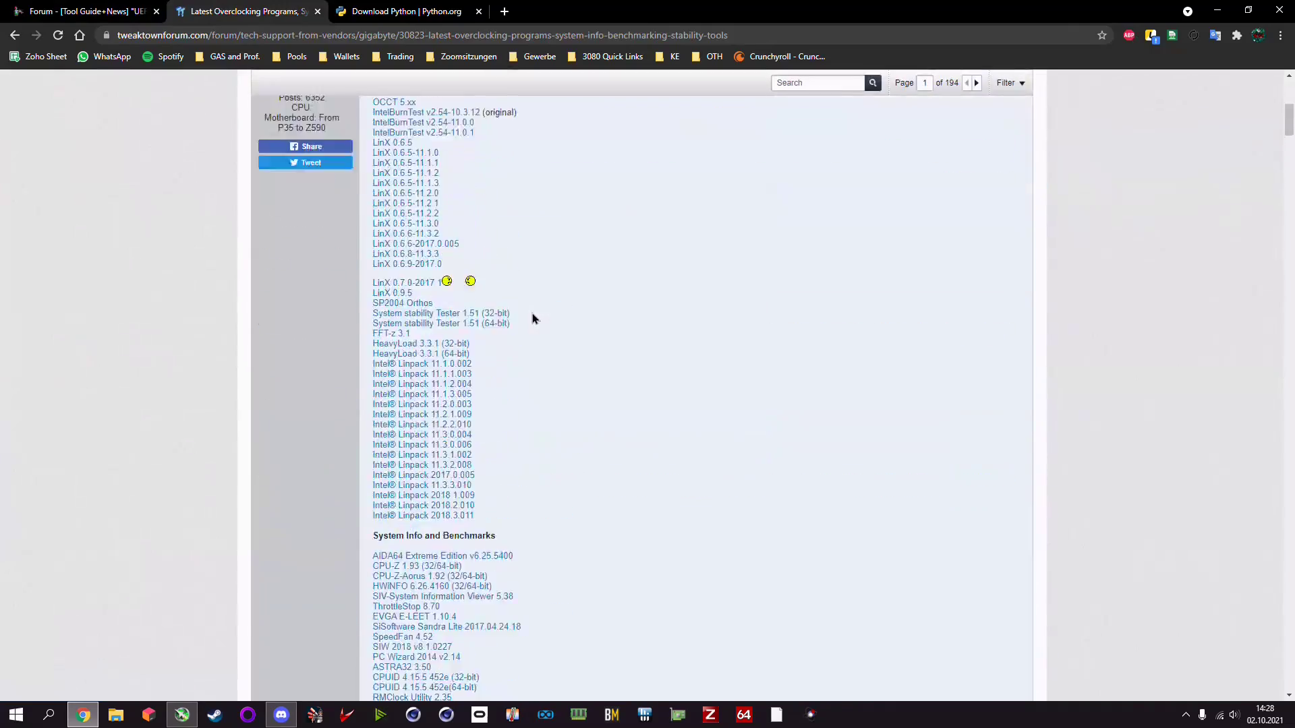
scroll(330, 228, down, 20)
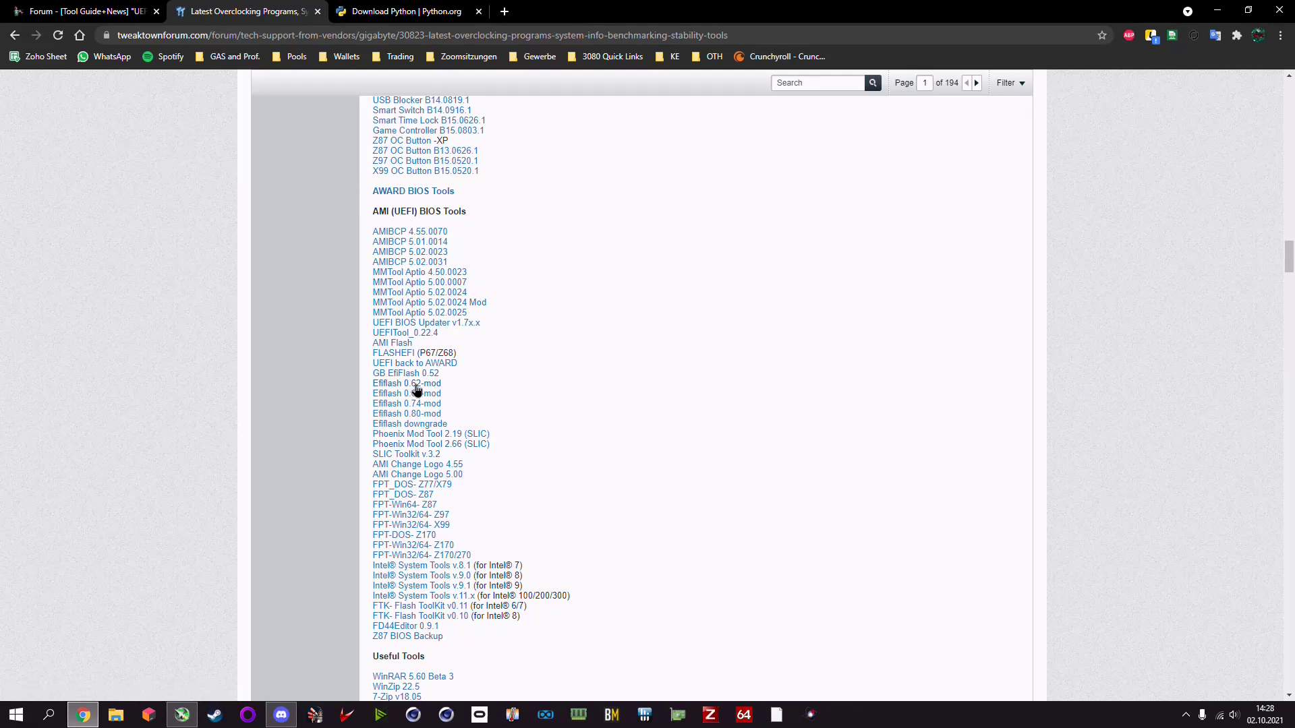
click(379, 15)
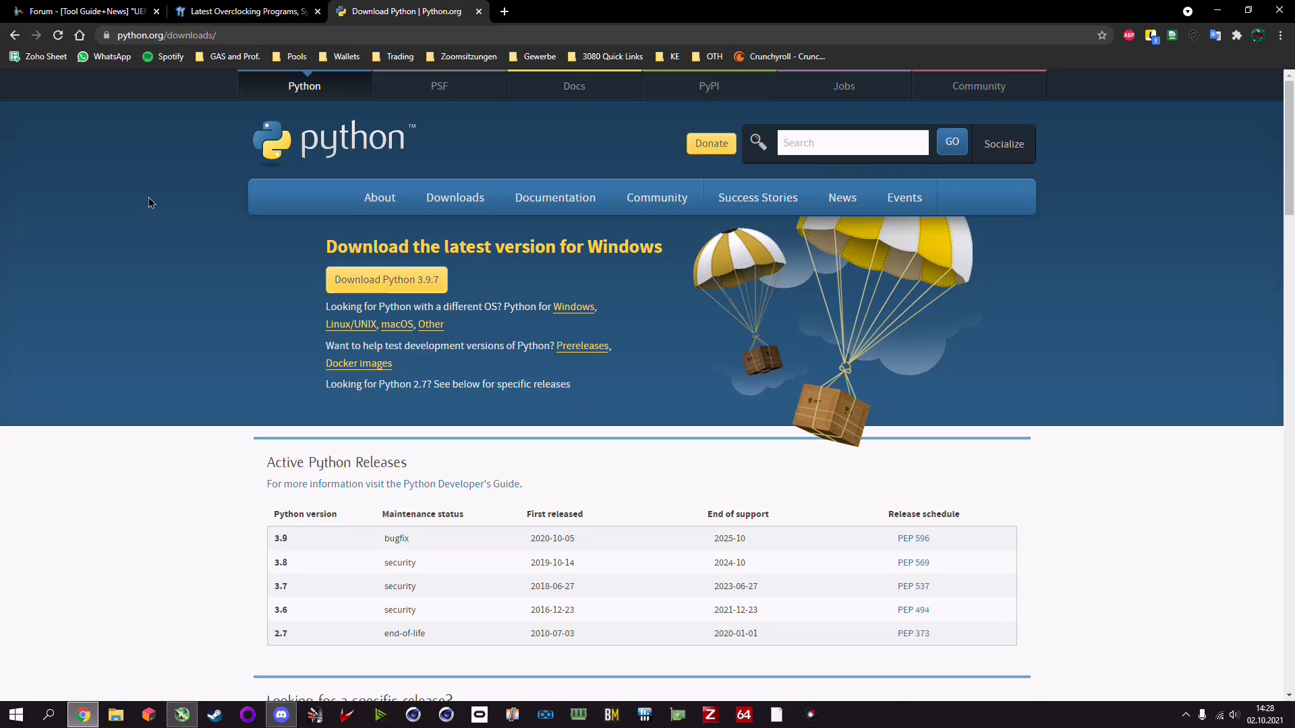
- Download MMTool 5.02.0024.zip from MediaFire and view it in Downloads beside mmtool_v5.007.zip
click(95, 19)
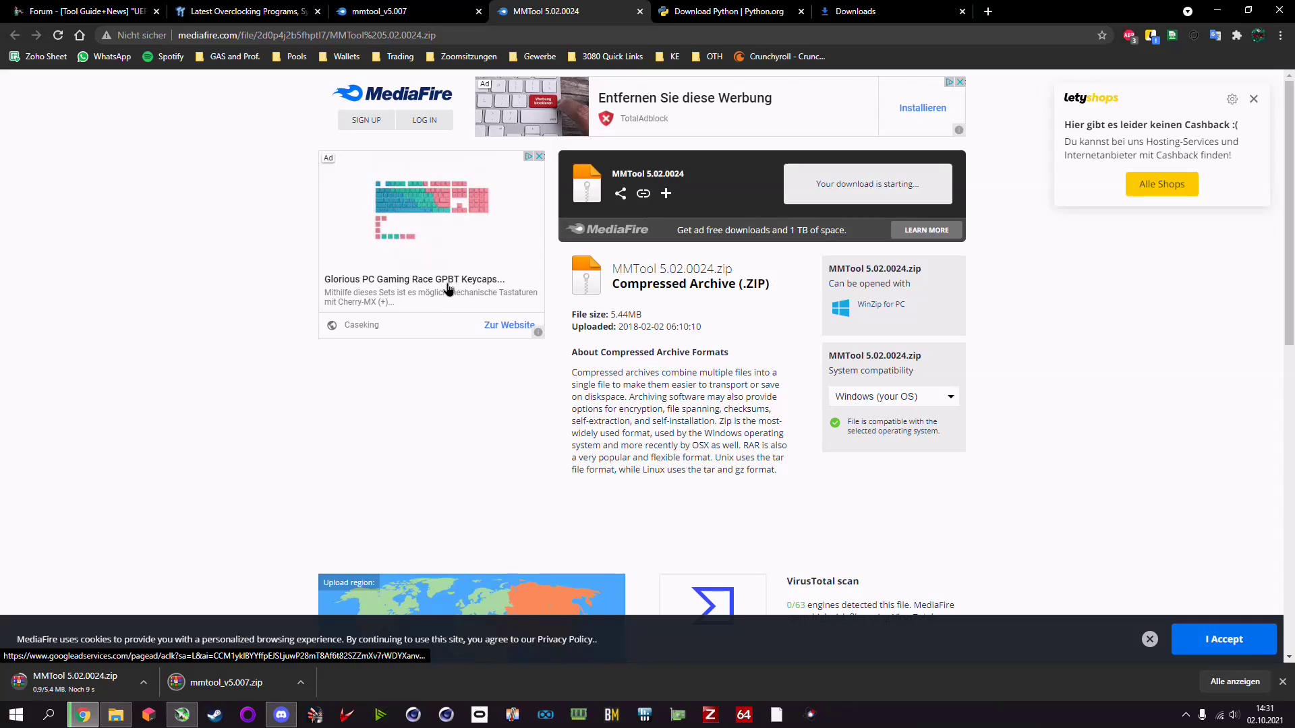
click(130, 717)
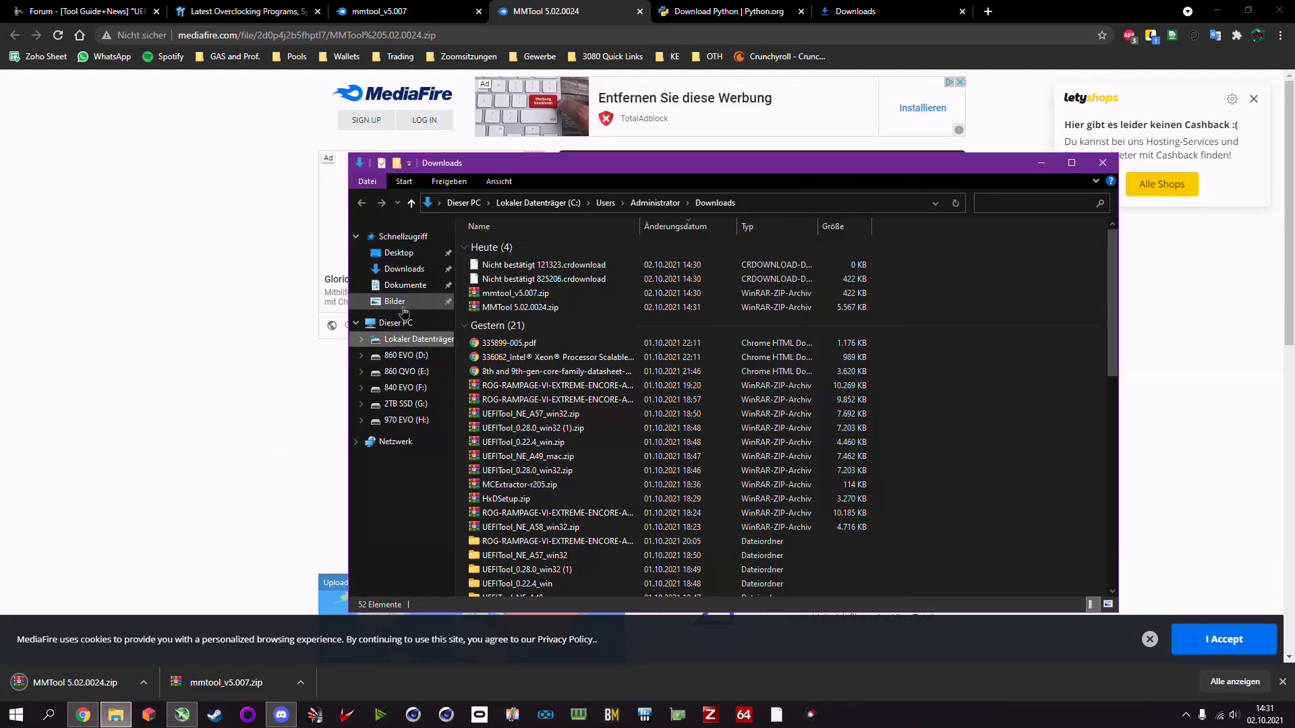
- Extract both MMTool zip archives into their own folders
drag(463, 290, 496, 311)
right_click(578, 304)
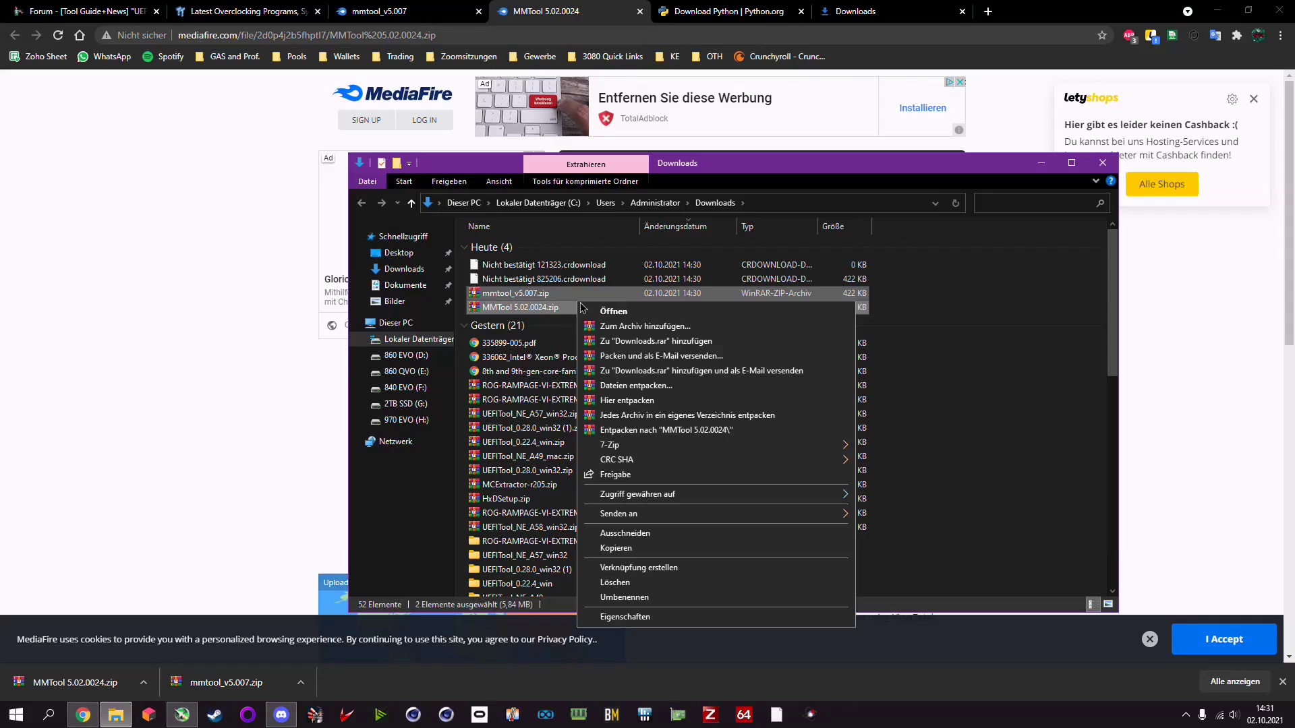
click(636, 427)
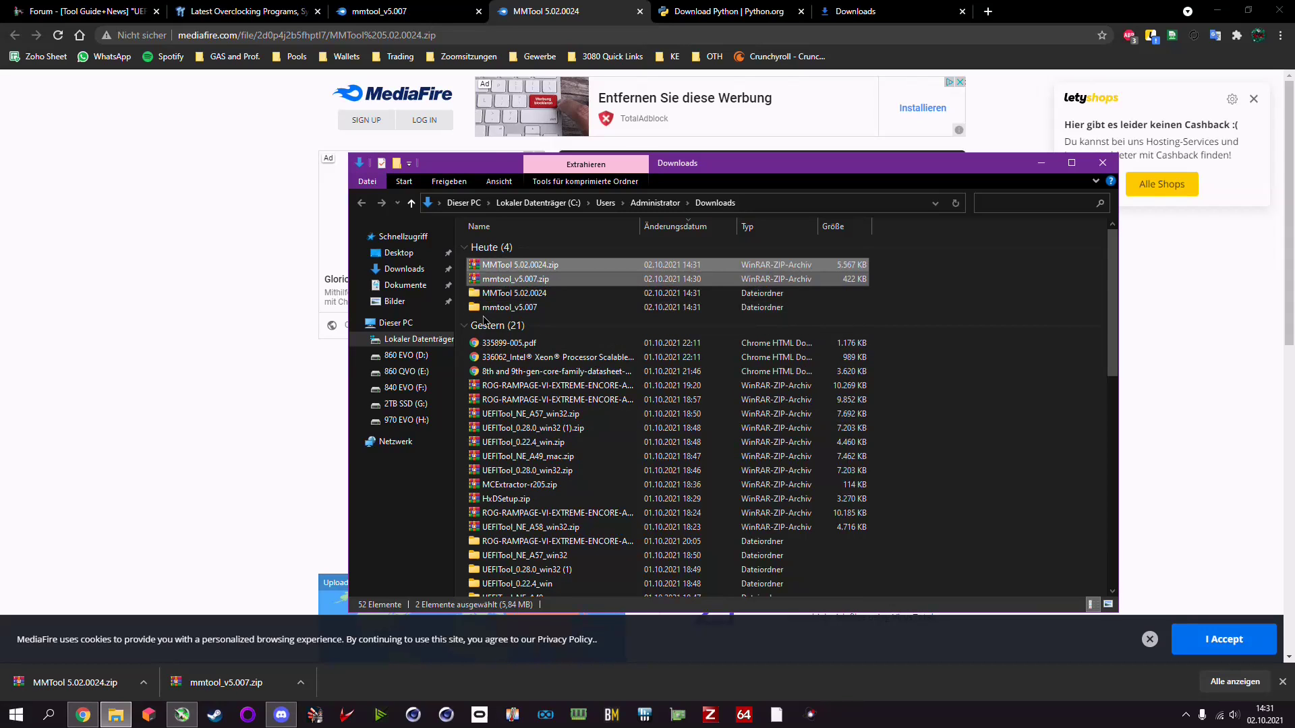
- Rename the MMTool 5.02.0024 program to mmtool_a5.exe
double_click(529, 293)
double_click(516, 247)
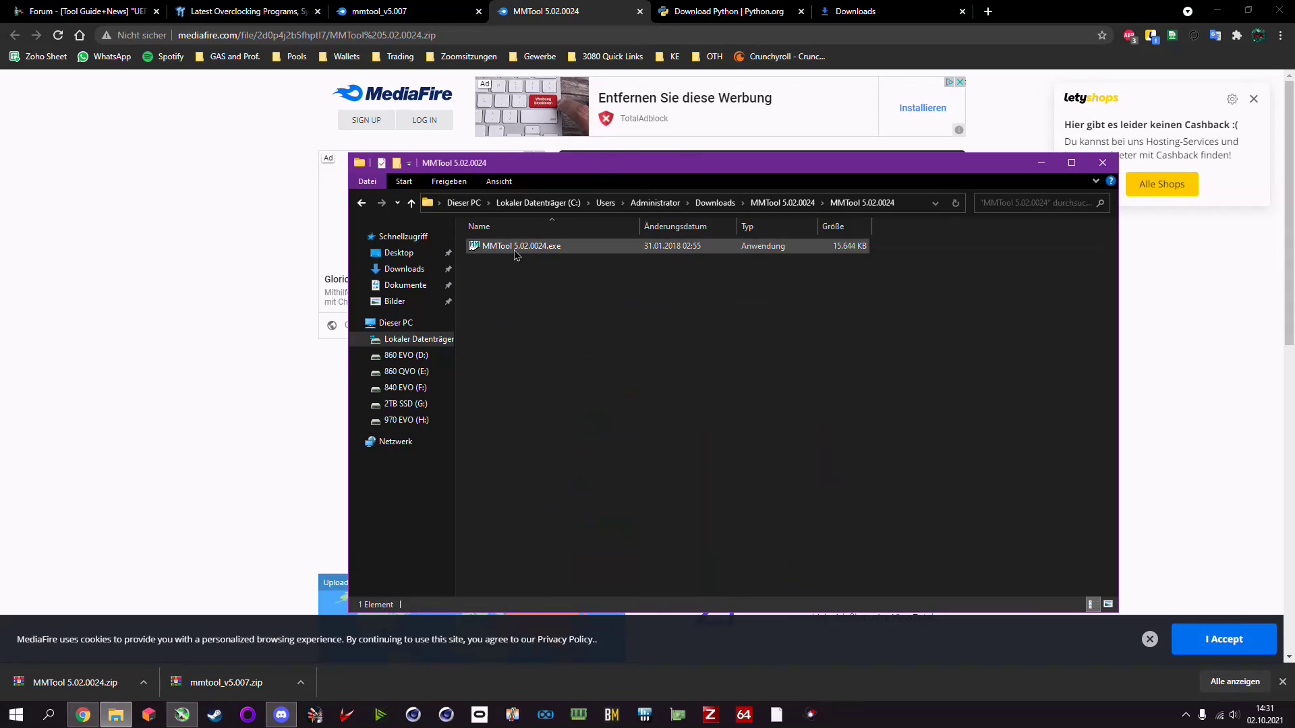
click(515, 251)
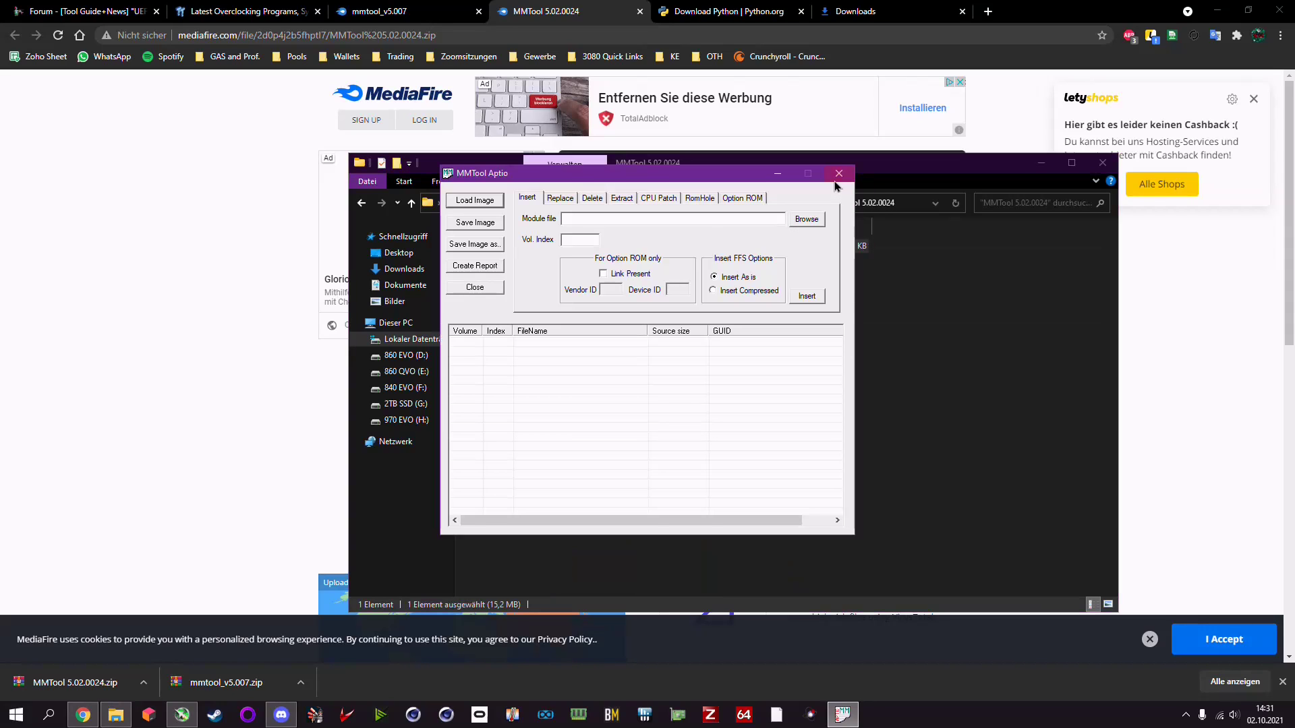
click(503, 249)
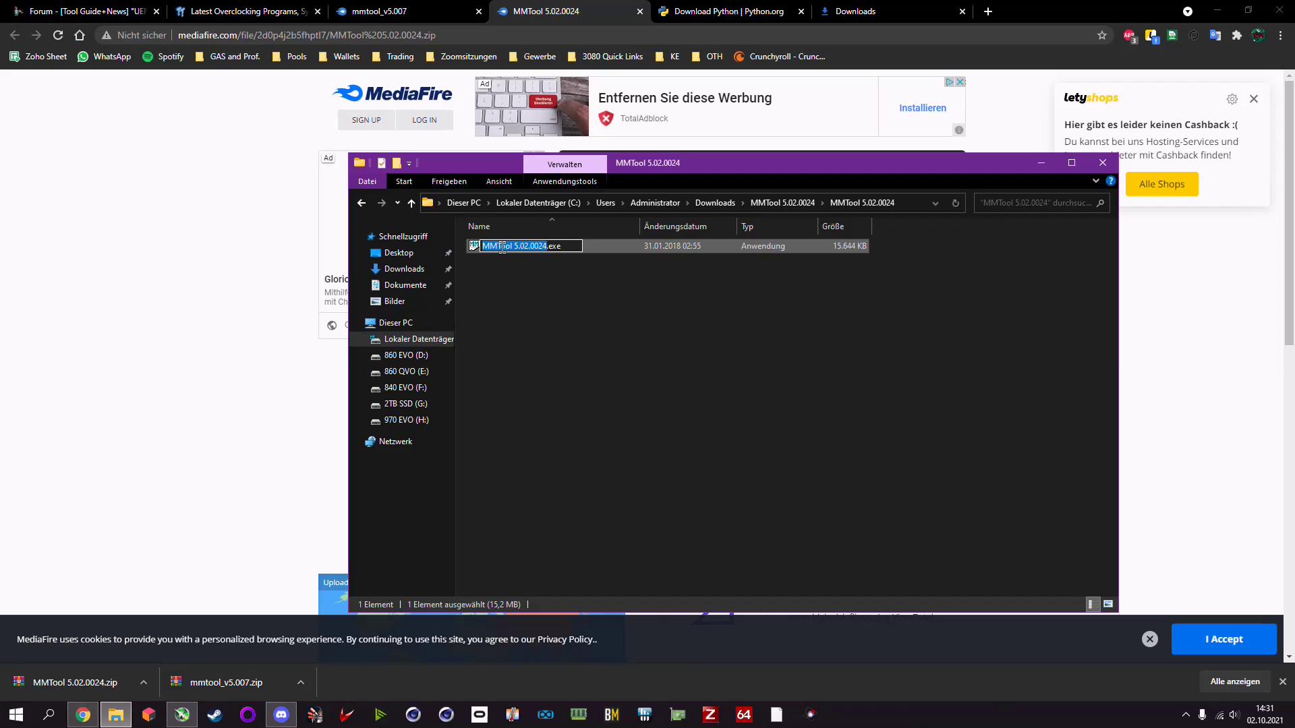
text(mmtool_a)
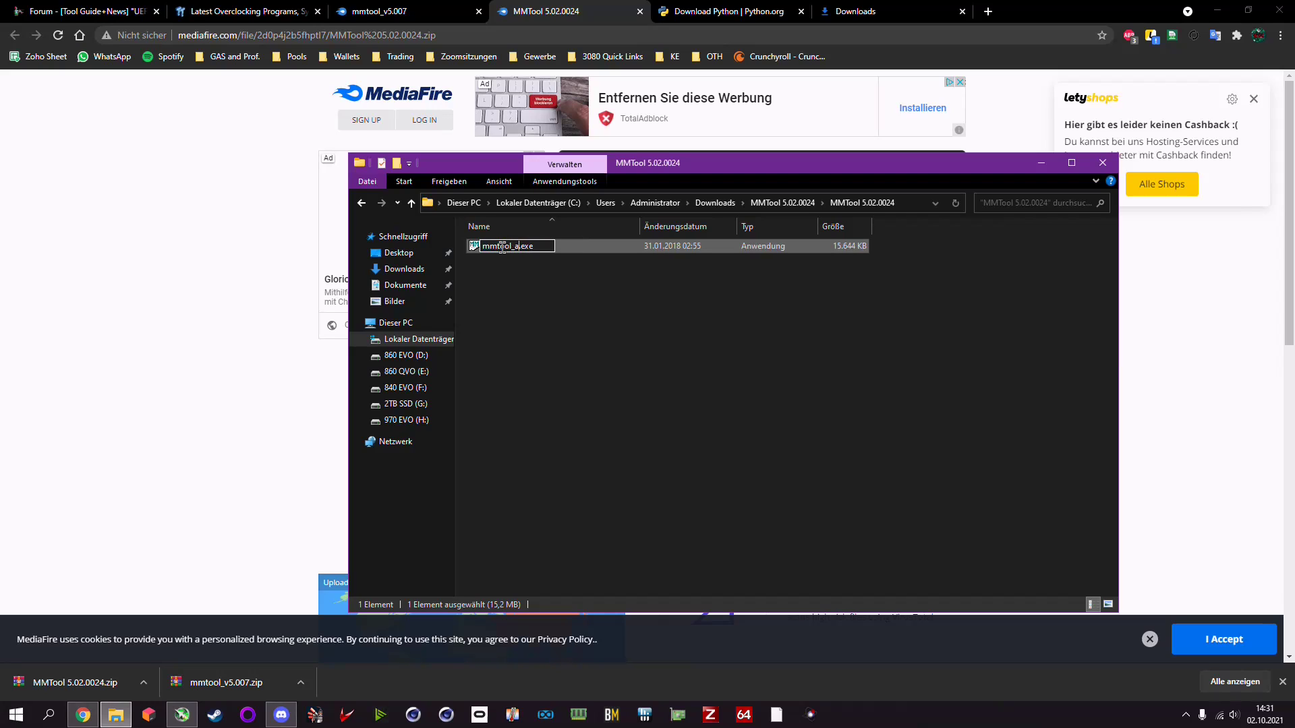
text(5)
key(Return)
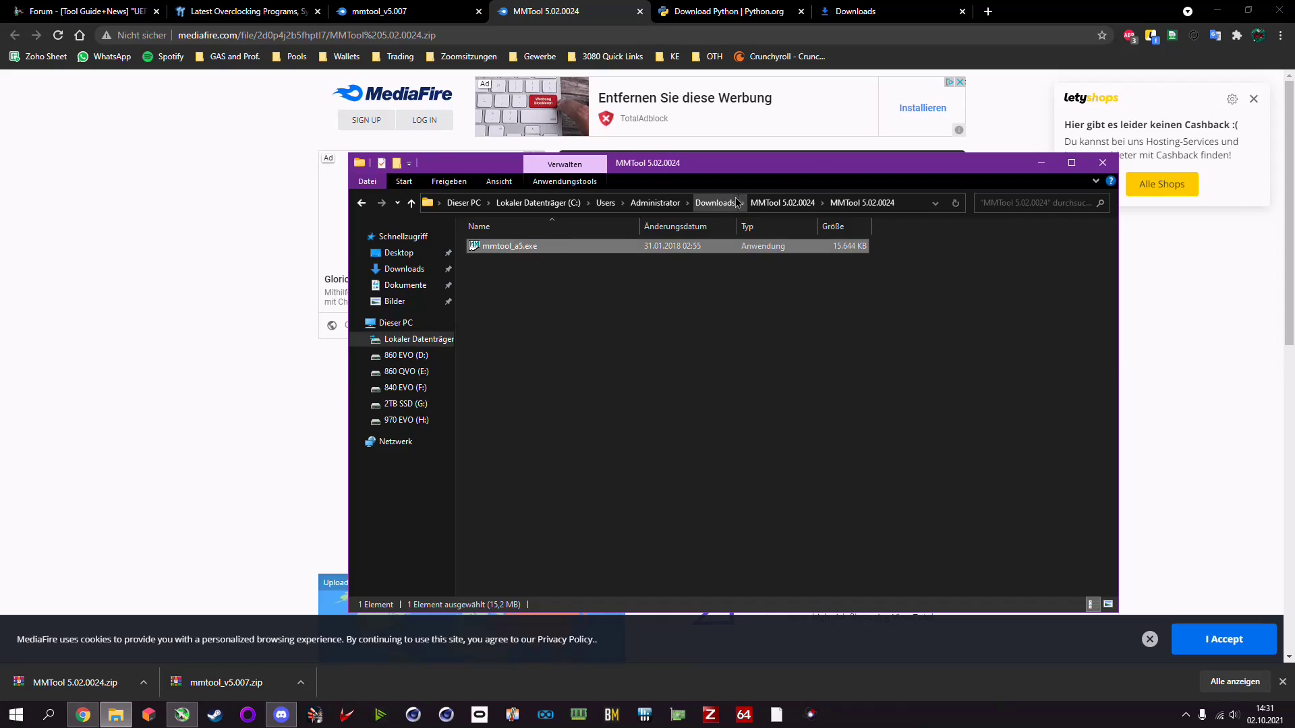
click(737, 203)
- Rename mmtool_v5.exe to mmtool_a4.exe and close both MMTool download pages
double_click(506, 292)
click(506, 248)
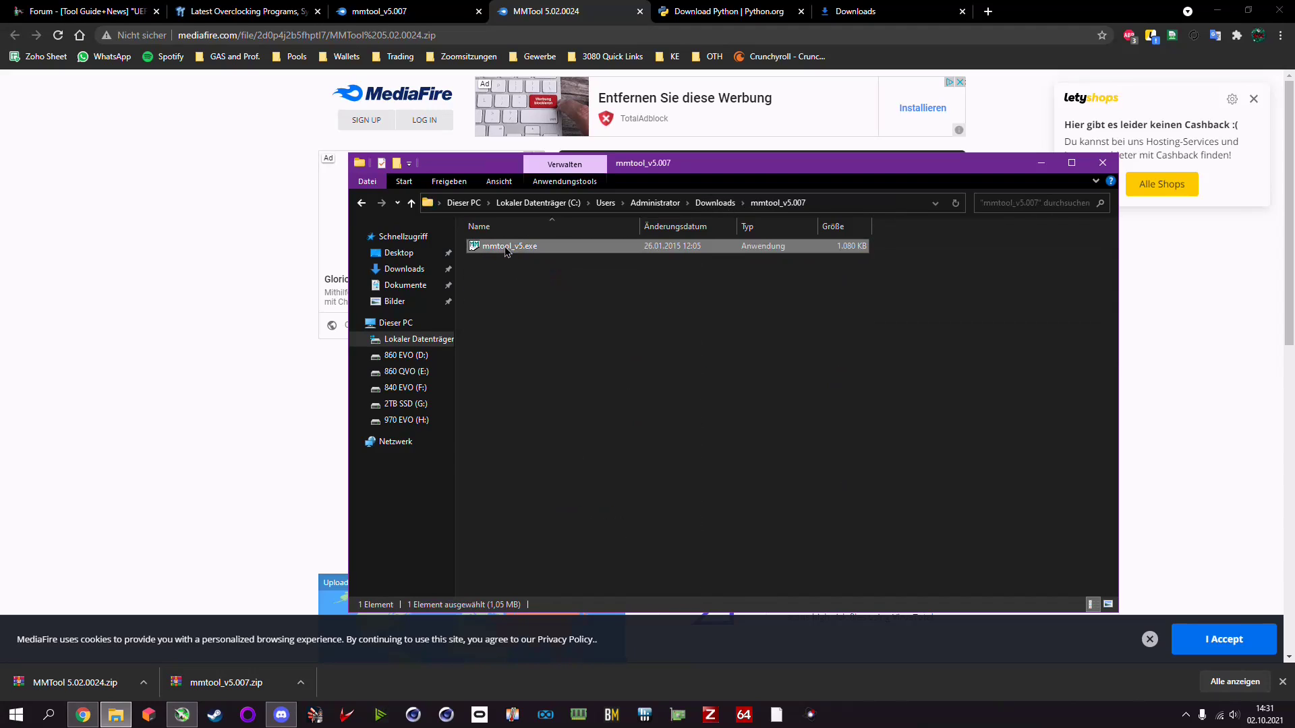
click(519, 249)
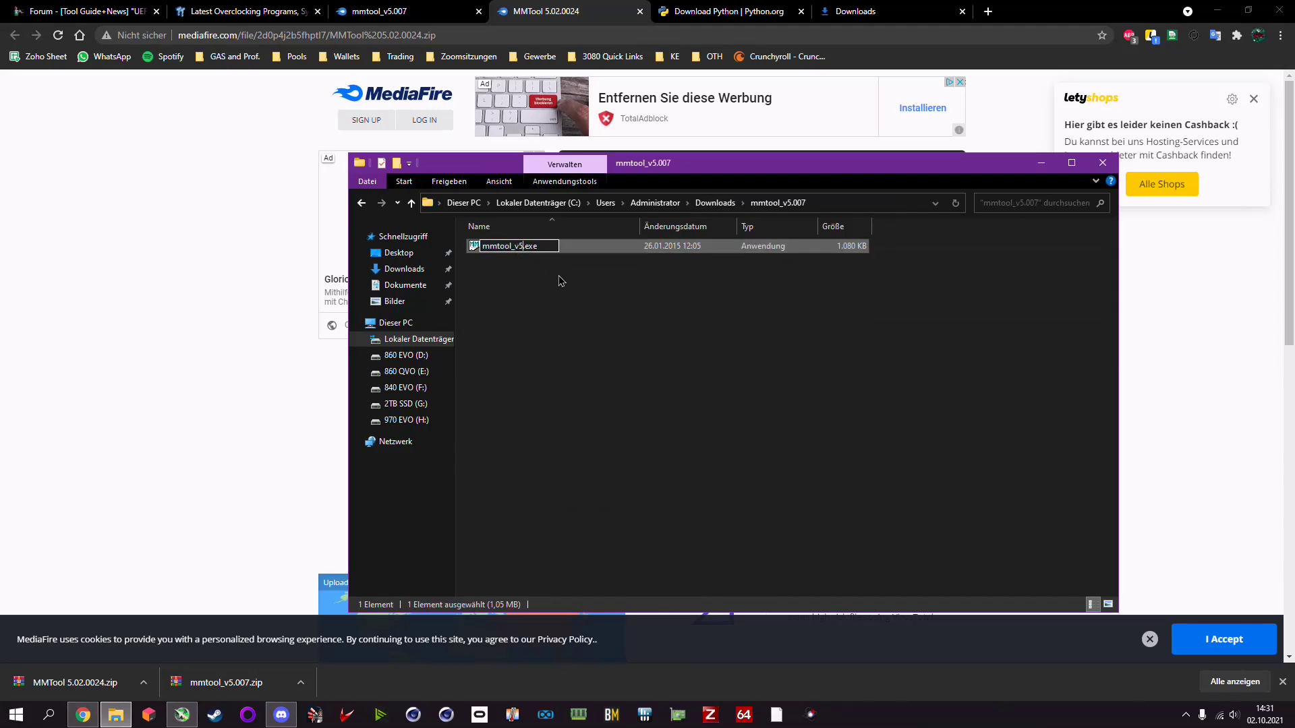
text(mmtool_a5)
key(BackSpace)
text(4)
key(Return)
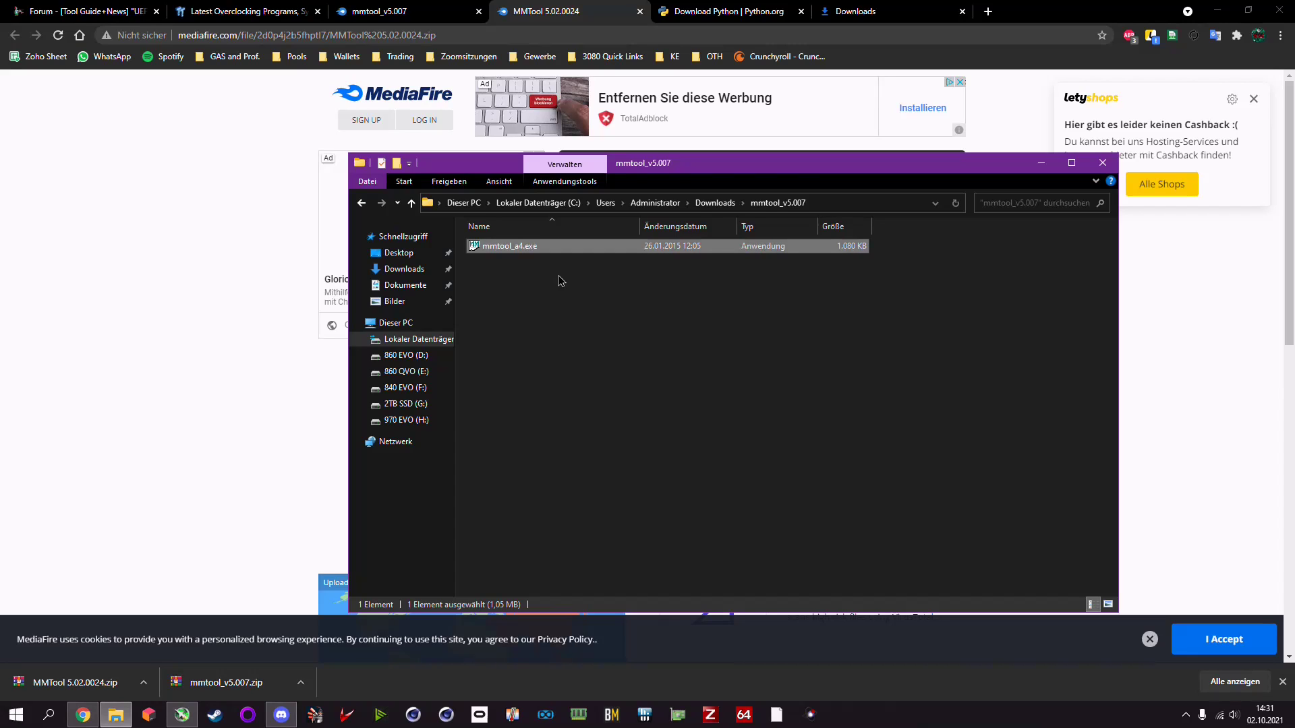
click(716, 203)
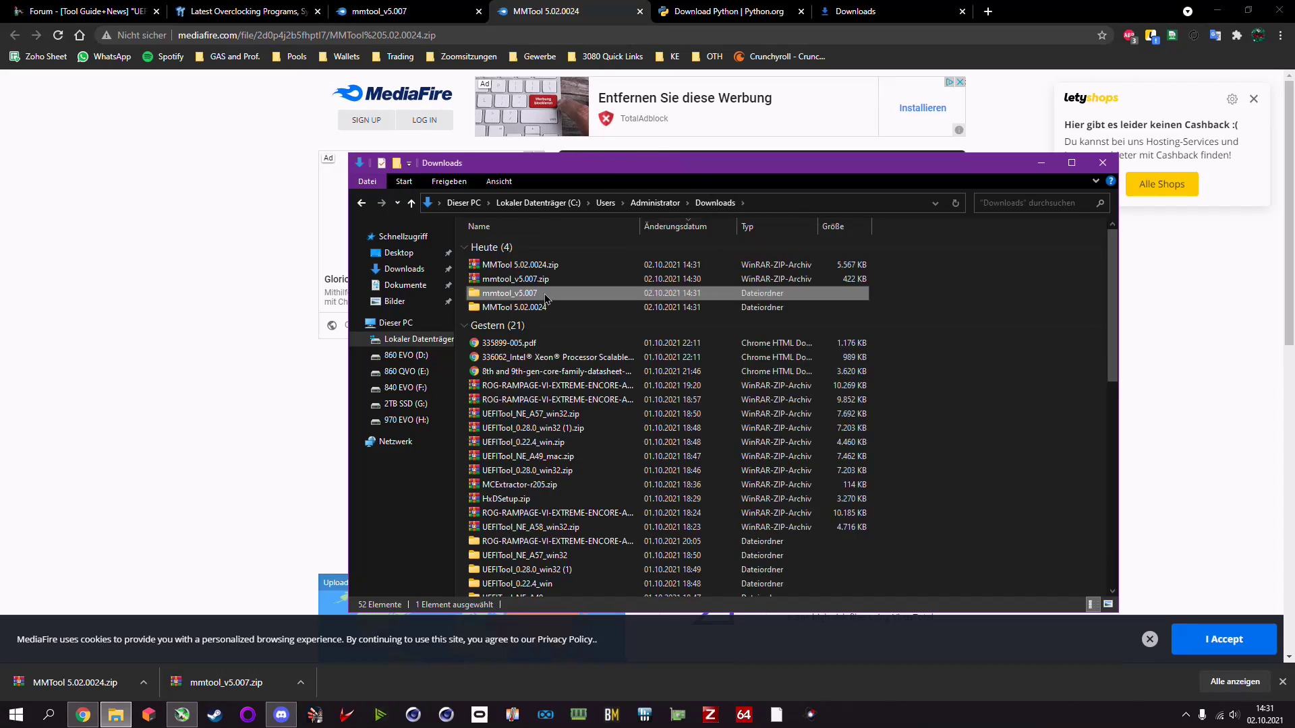
click(479, 12)
click(479, 11)
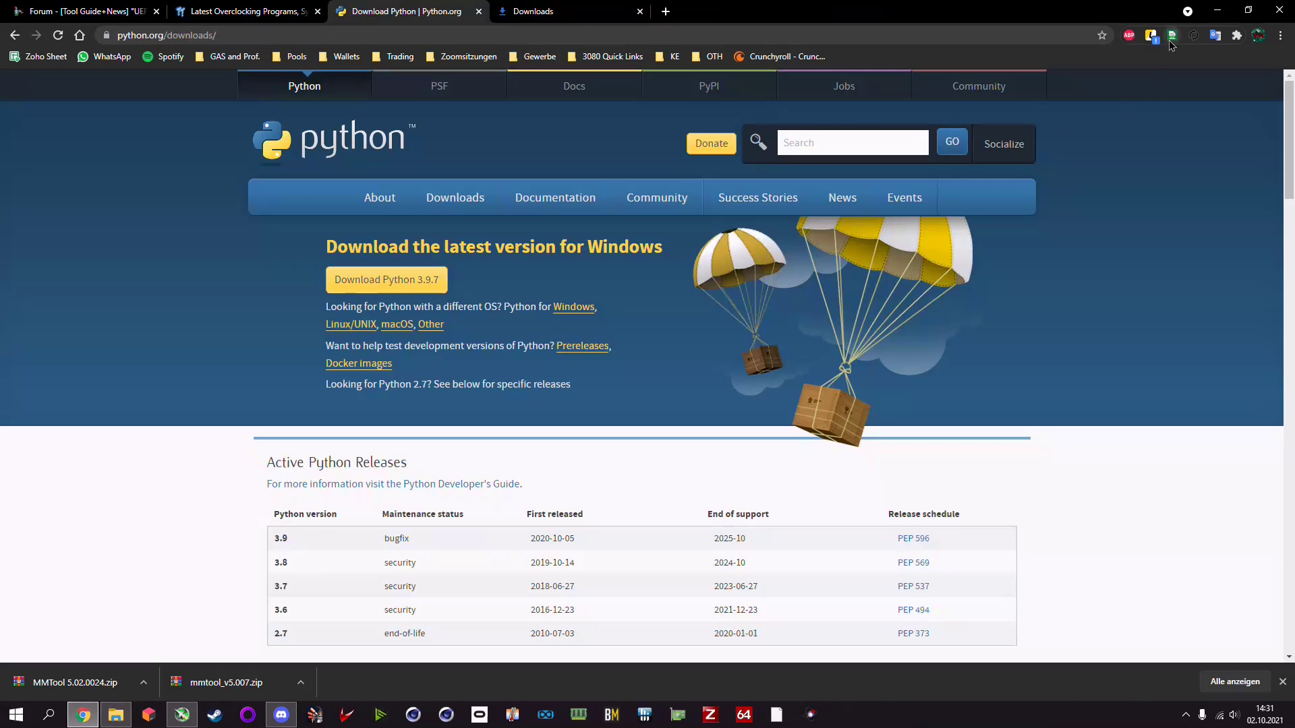
- Move mmtool_a5.exe into the UBU_v1_79_17 folder, replacing the existing copy
click(1218, 9)
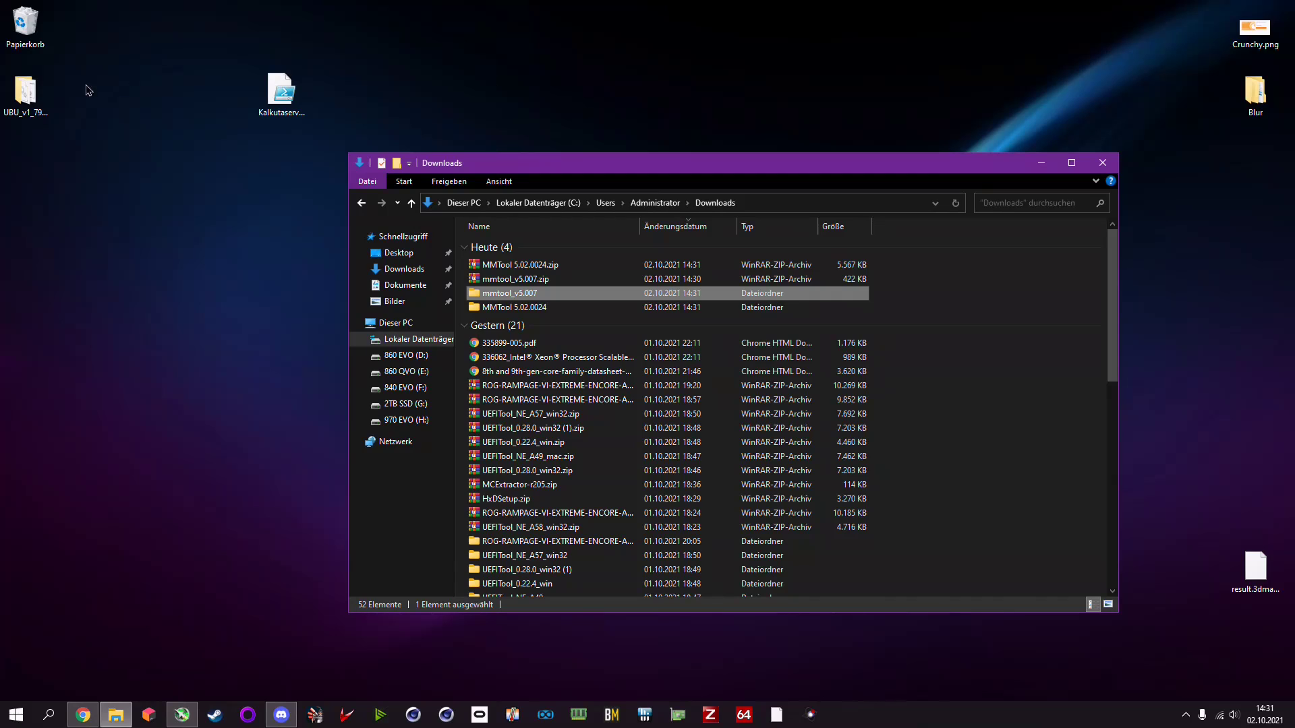
double_click(40, 95)
drag(613, 173, 266, 160)
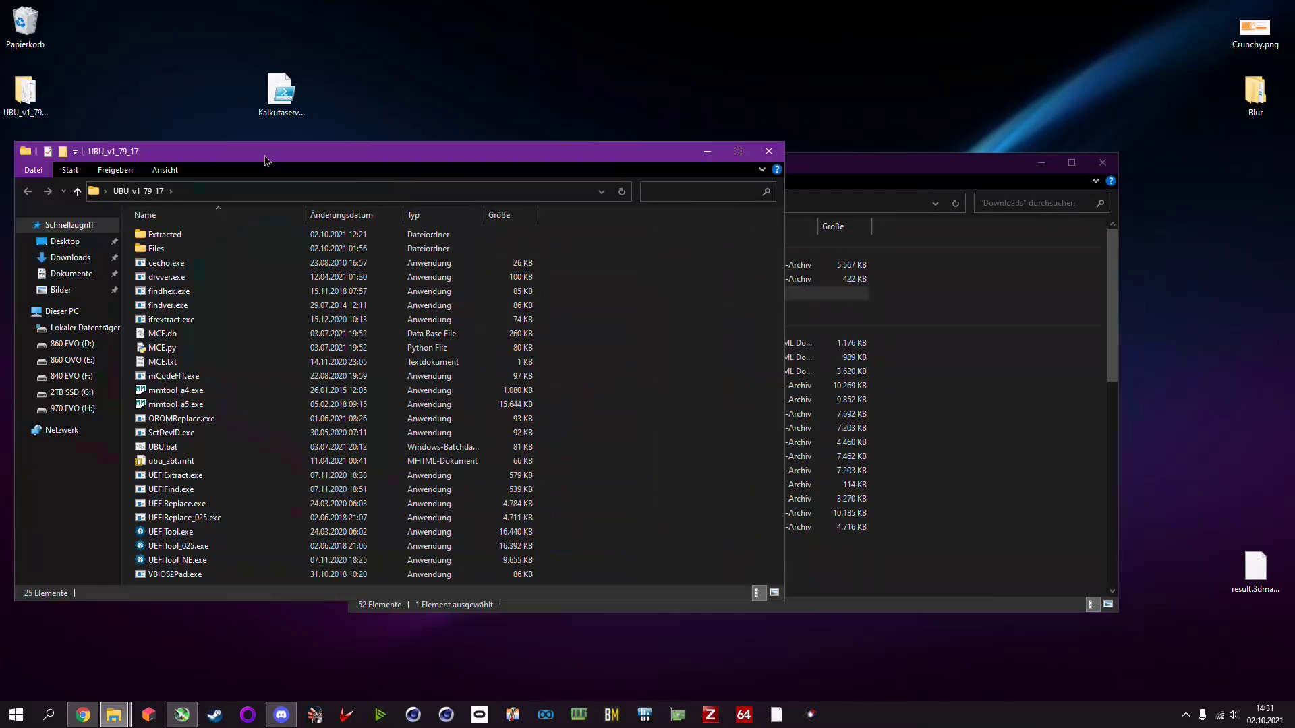
click(1028, 425)
double_click(529, 301)
click(510, 247)
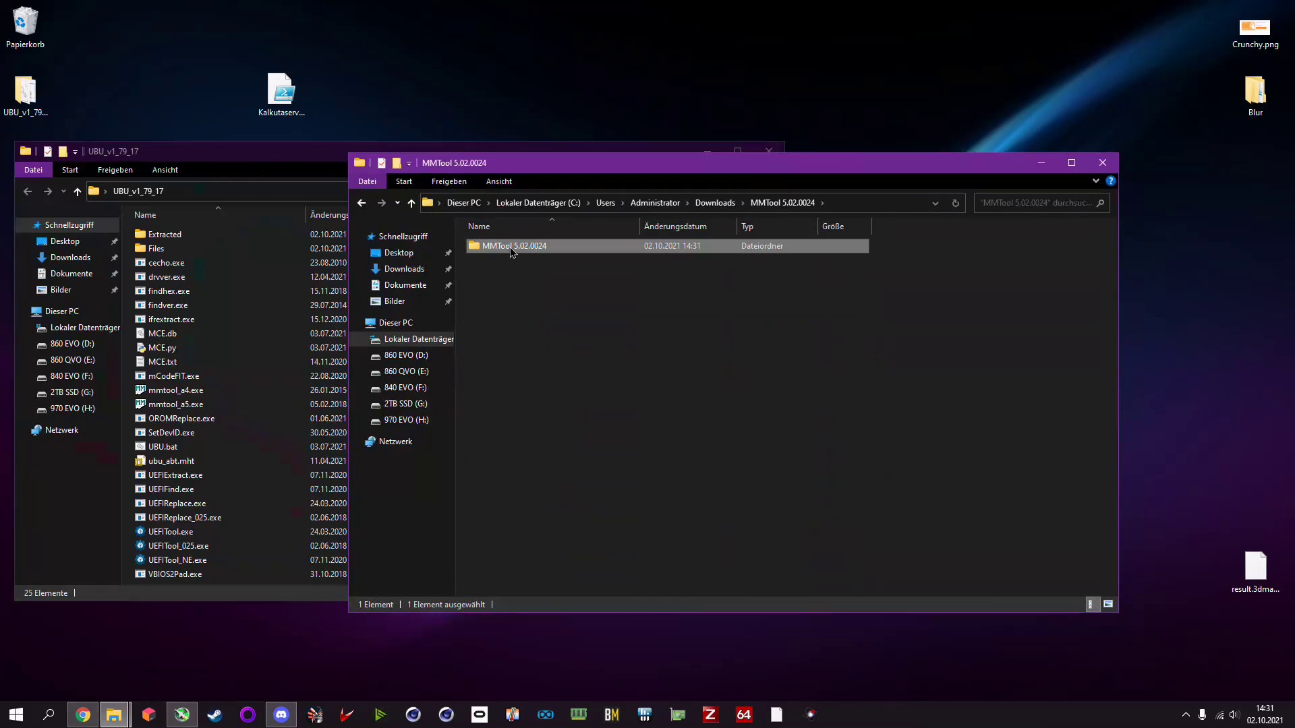
double_click(510, 247)
drag(529, 246, 149, 447)
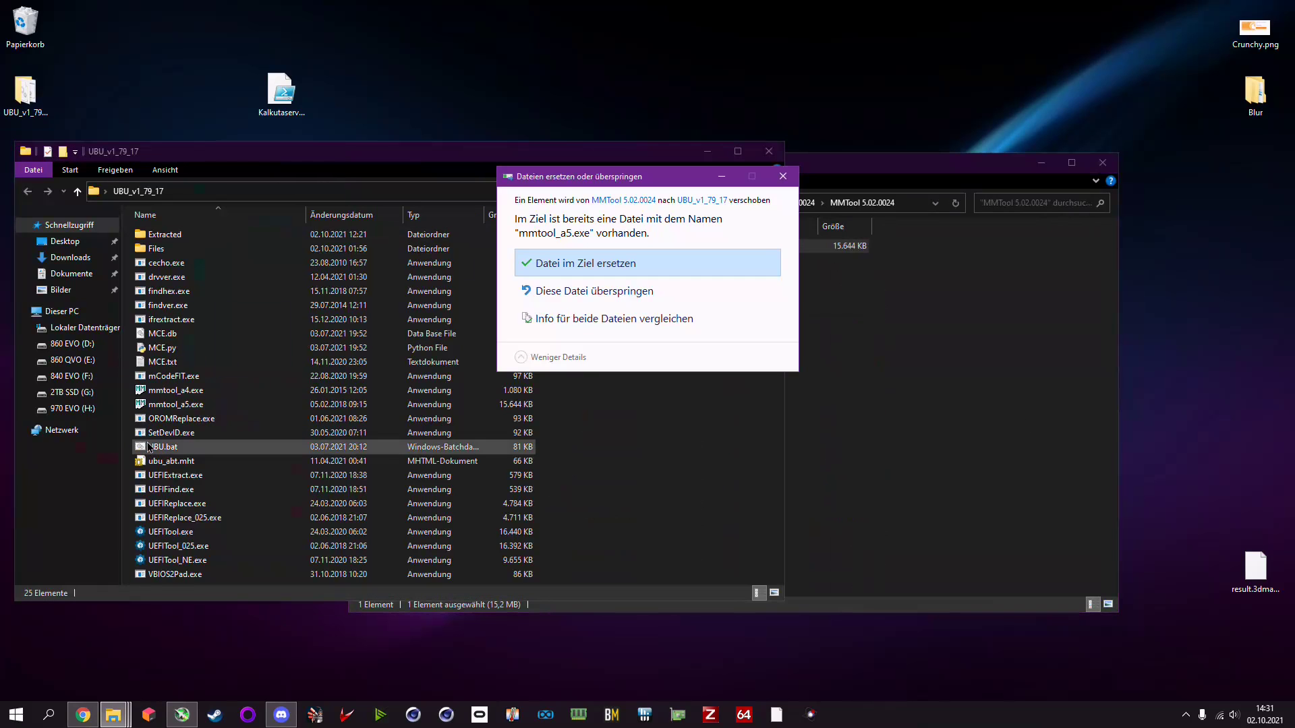
key(Return)
- Move mmtool_a4.exe into UBU_v1_79_17, replacing the old copy, and close the emptied mmtool_v5.007 folder
click(843, 348)
click(783, 203)
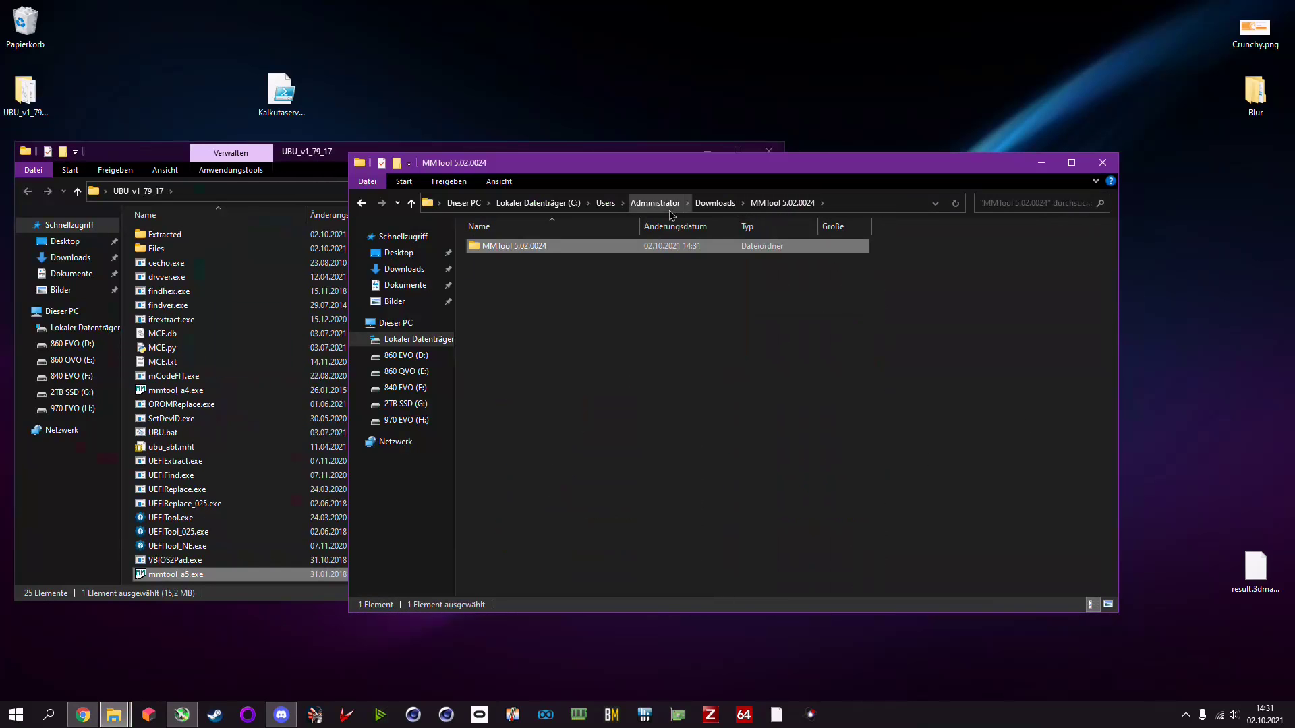
click(715, 202)
double_click(520, 300)
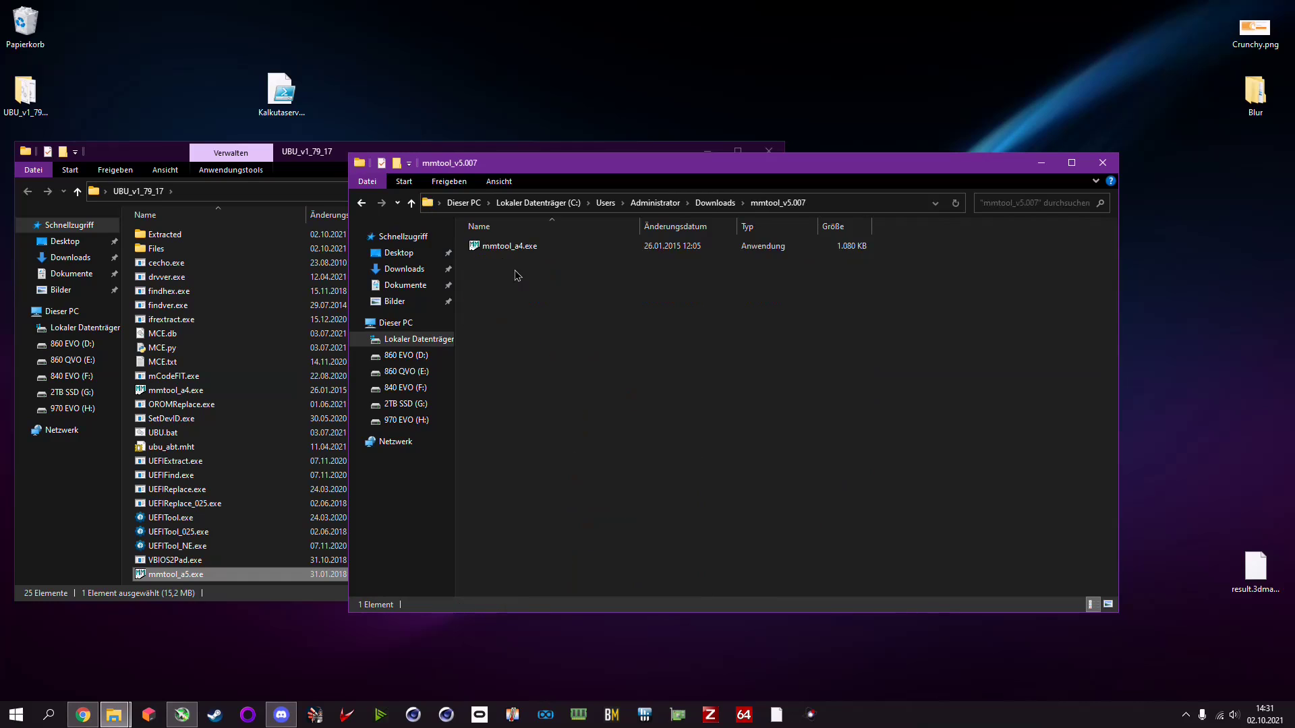
click(530, 246)
drag(236, 302, 238, 335)
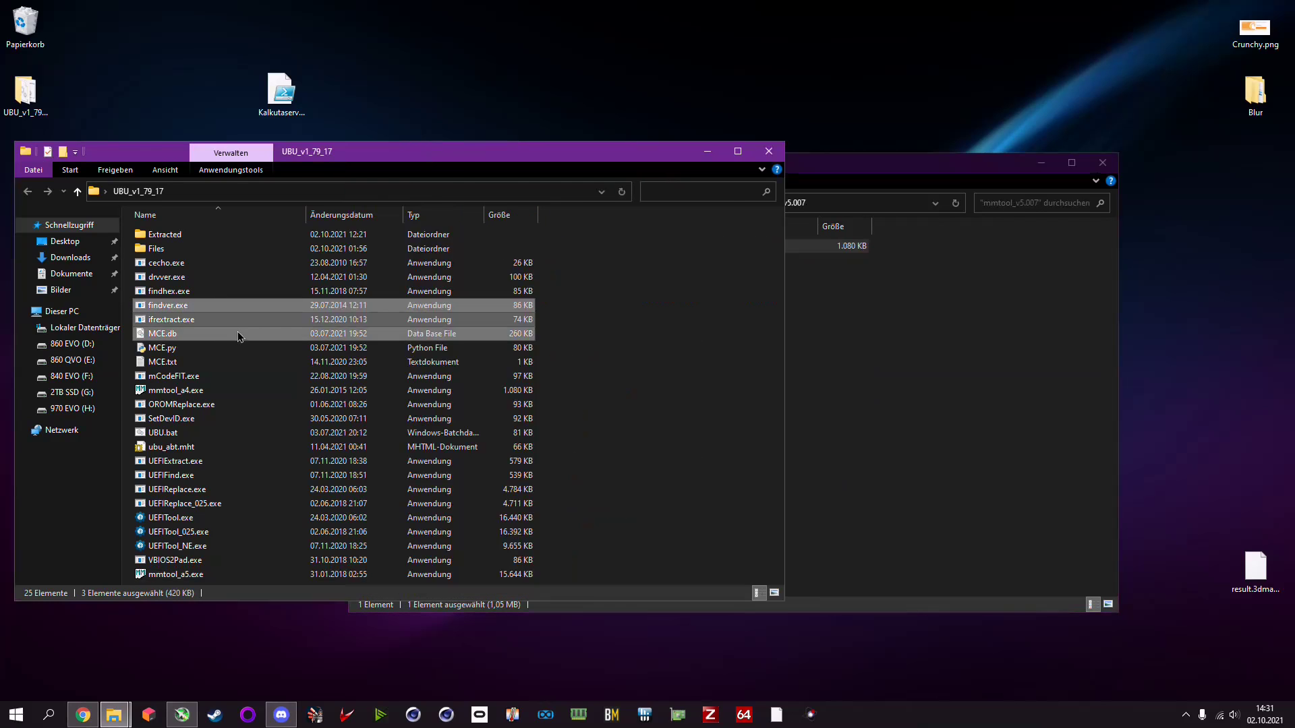
click(832, 351)
drag(544, 247, 128, 386)
click(587, 260)
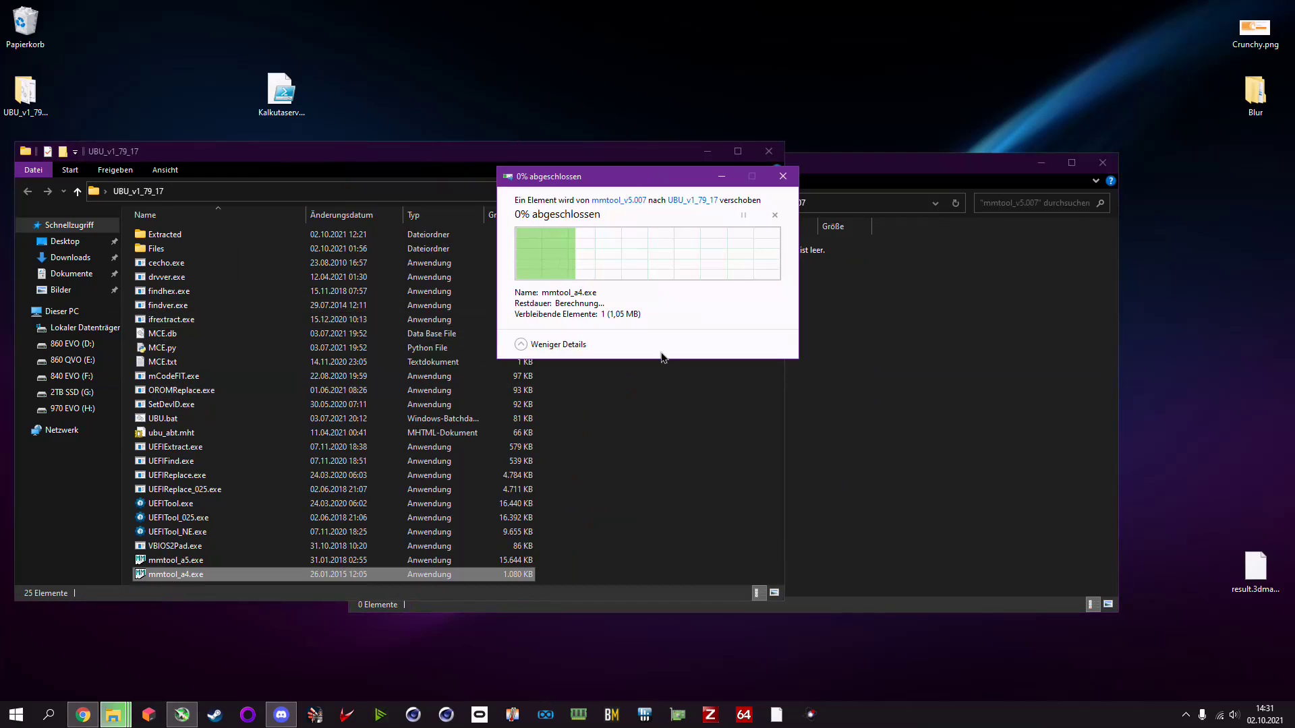
click(827, 288)
click(1102, 163)
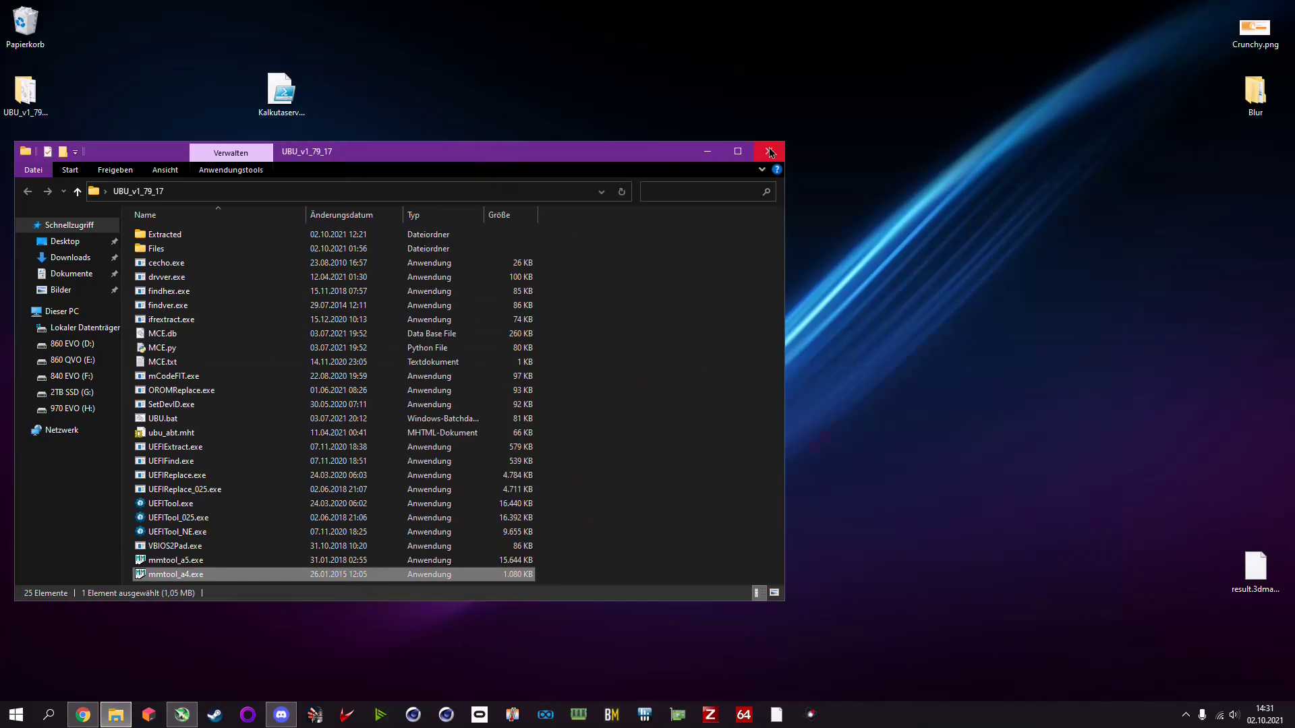
drag(591, 145, 774, 170)
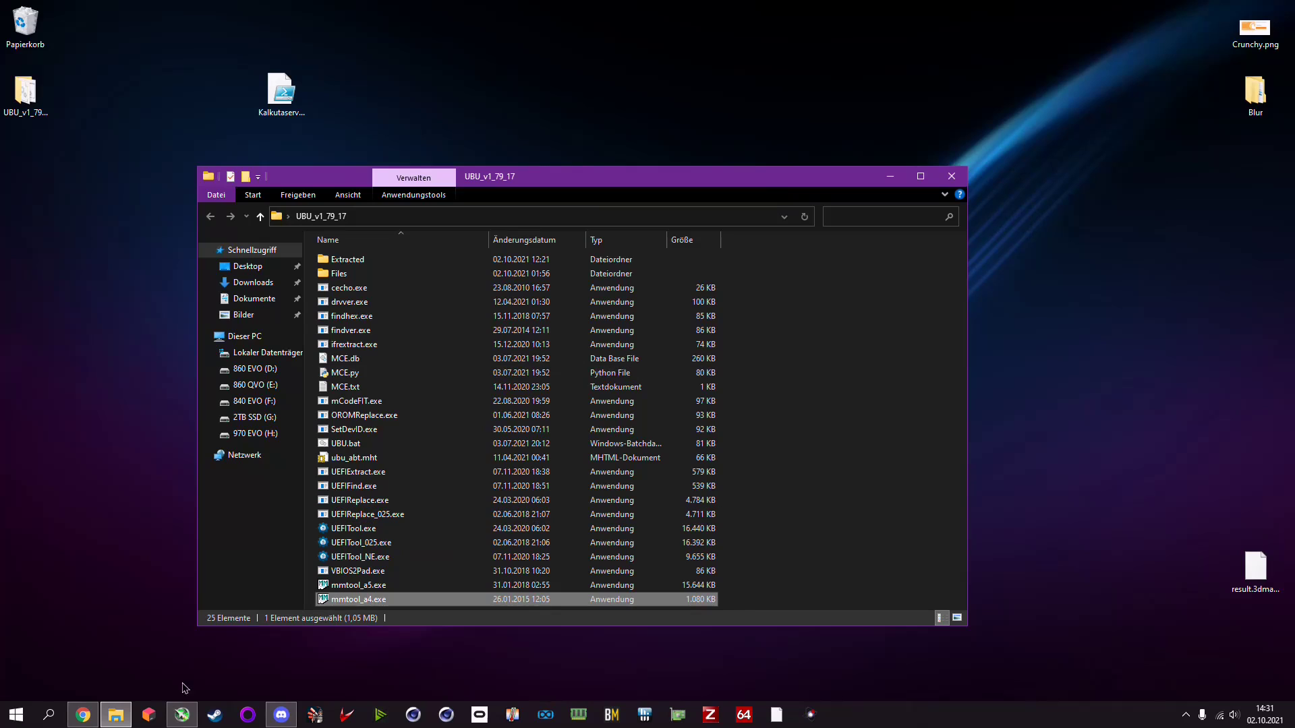
- Return to the UBU guide in Chrome and scroll to its CPU microcode section
click(83, 716)
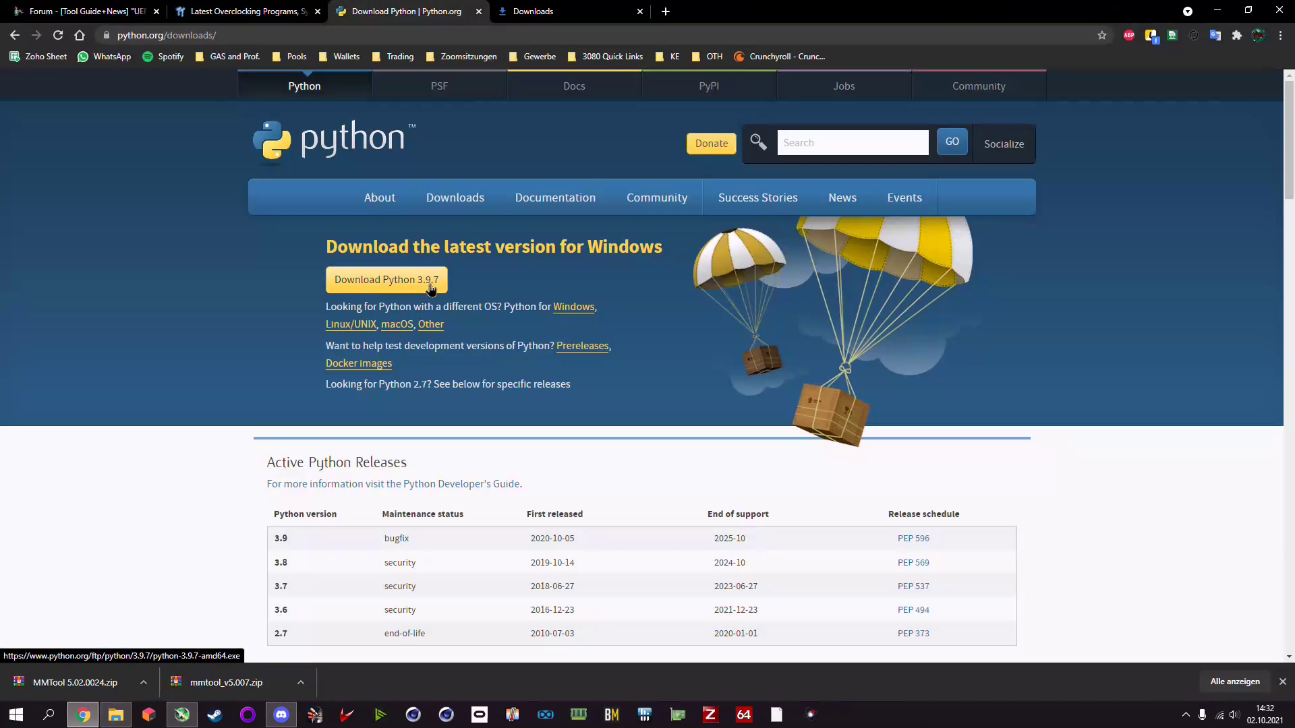
click(1282, 684)
mouse_move(579, 198)
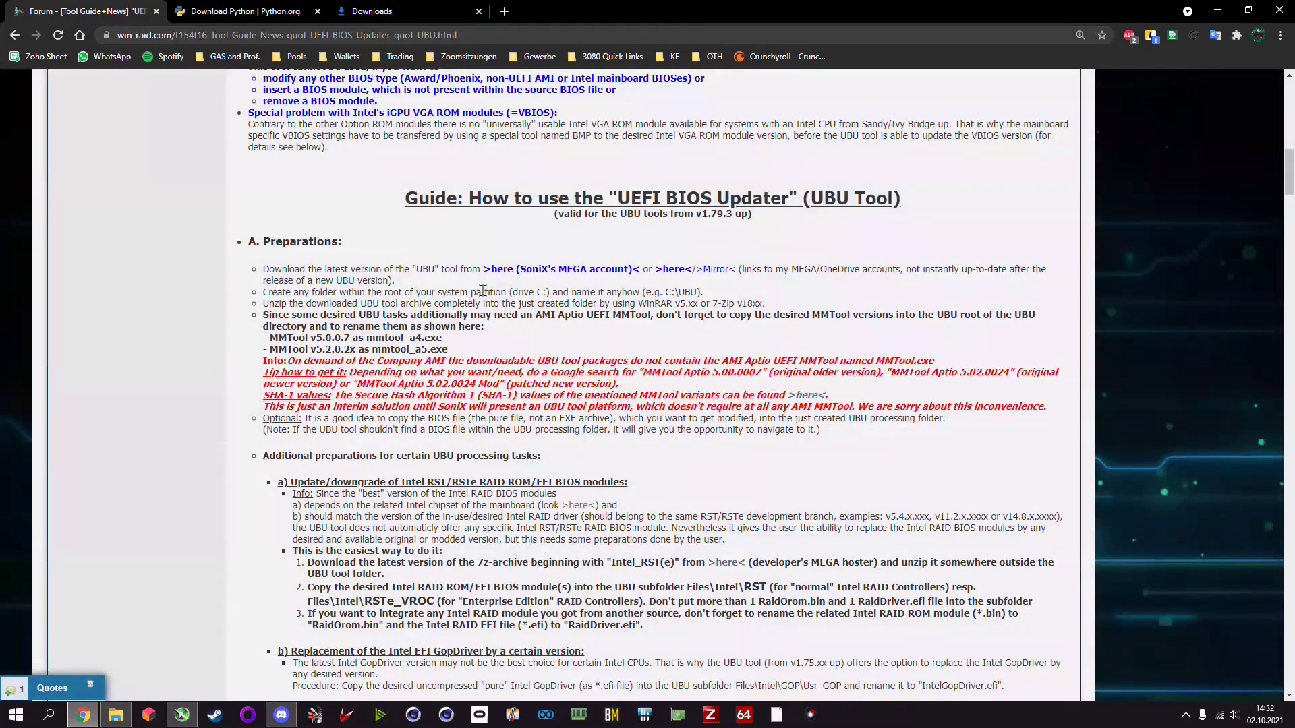
scroll(483, 290, down, 4)
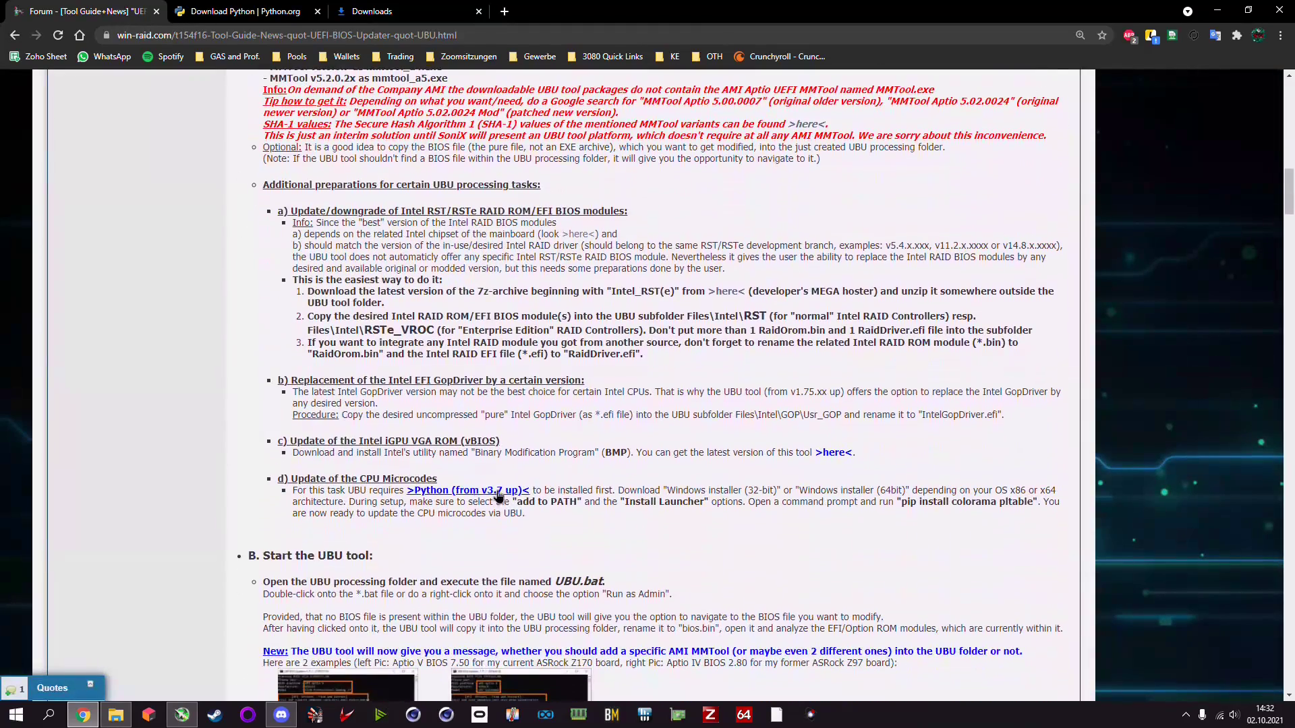
- Highlight the Python install notes and select the 'pip install colorama pltable' command for copying
drag(516, 503, 704, 504)
click(520, 504)
click(577, 526)
click(598, 536)
drag(627, 502, 705, 502)
click(700, 524)
click(767, 520)
drag(903, 502, 1032, 504)
right_click(1020, 503)
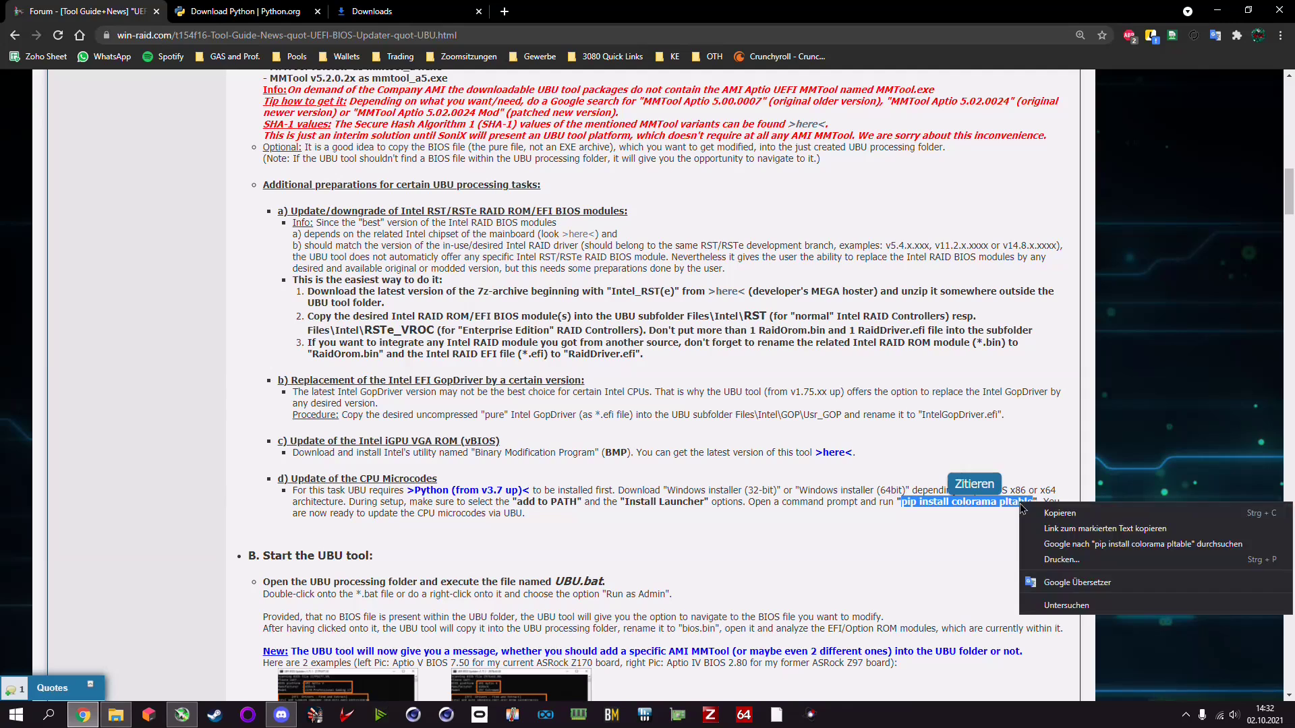
- Paste the copied 'pip install colorama pltable' command into an administrator Command Prompt, then close it
click(1059, 513)
click(1010, 523)
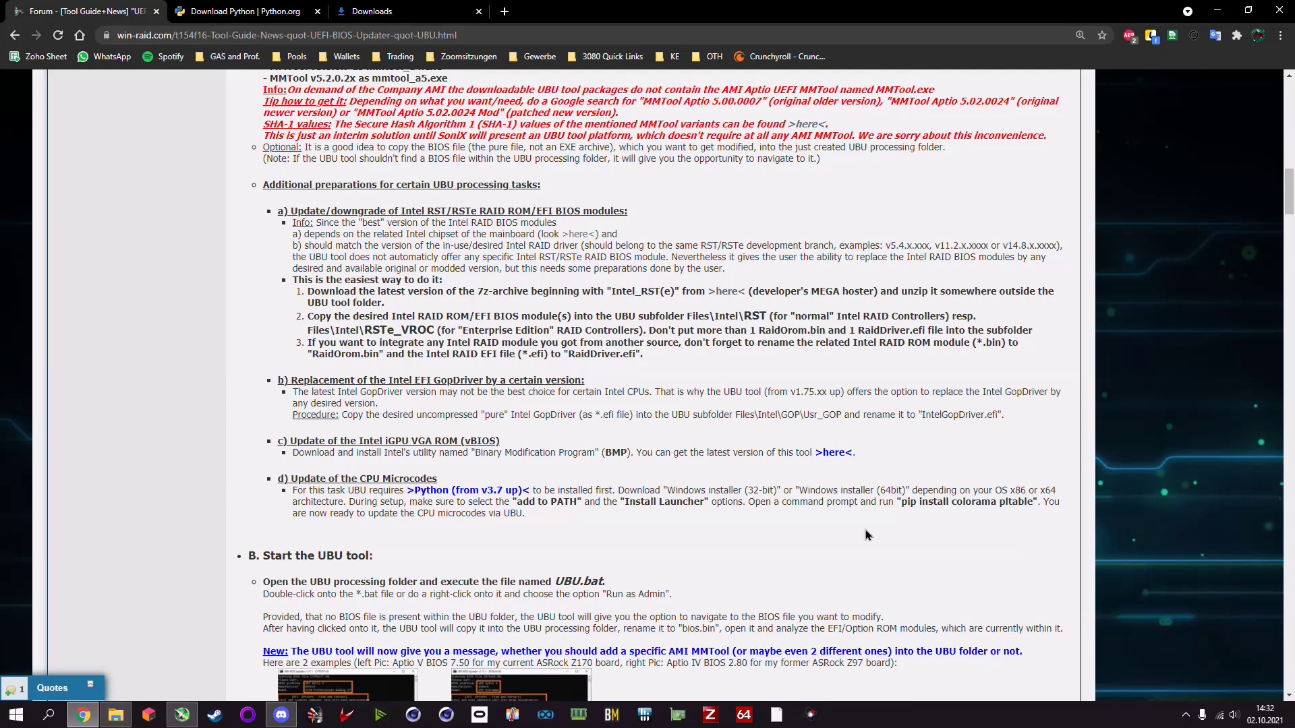
click(16, 714)
text(cmd)
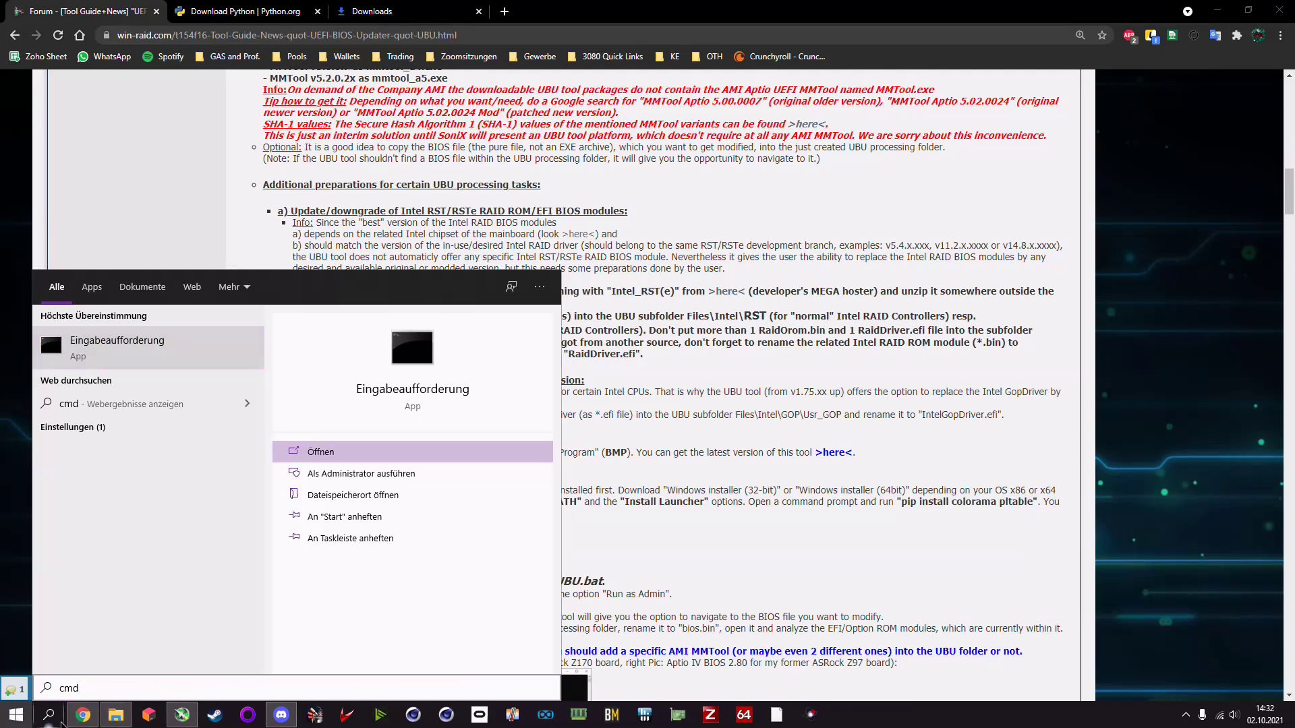
key(Return)
key(ctrl+v)
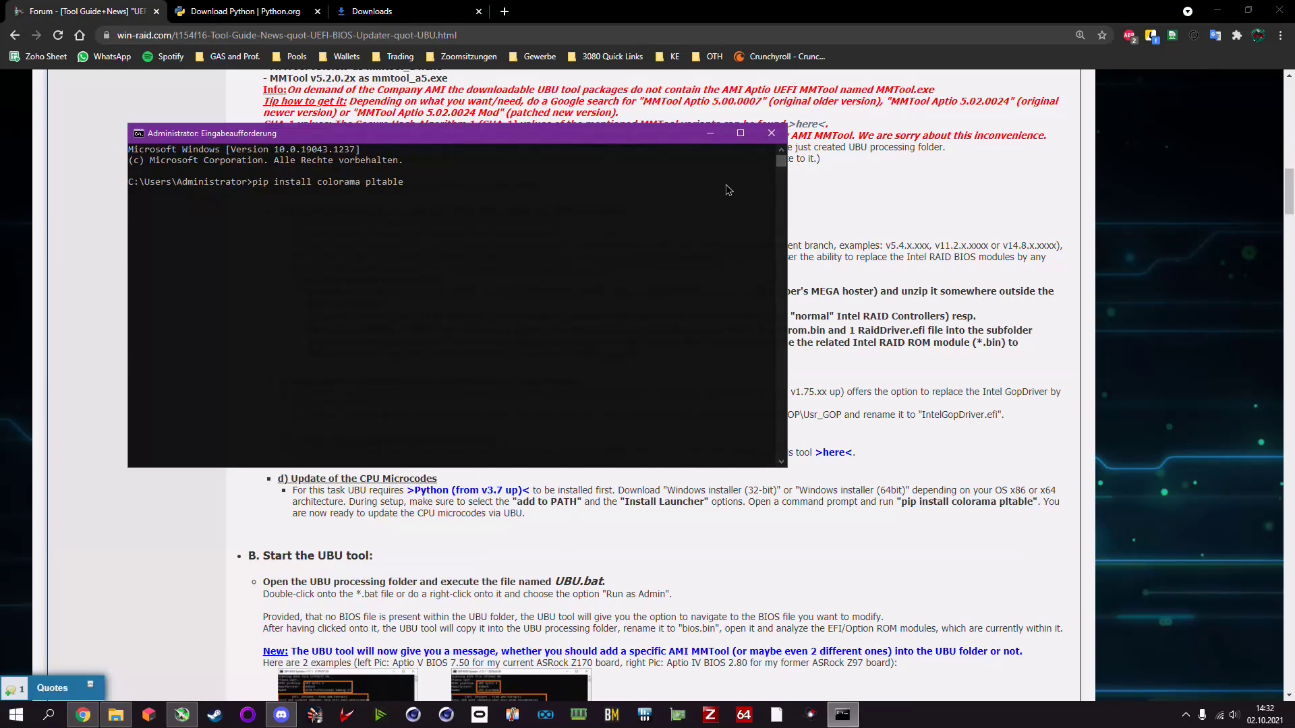
click(771, 133)
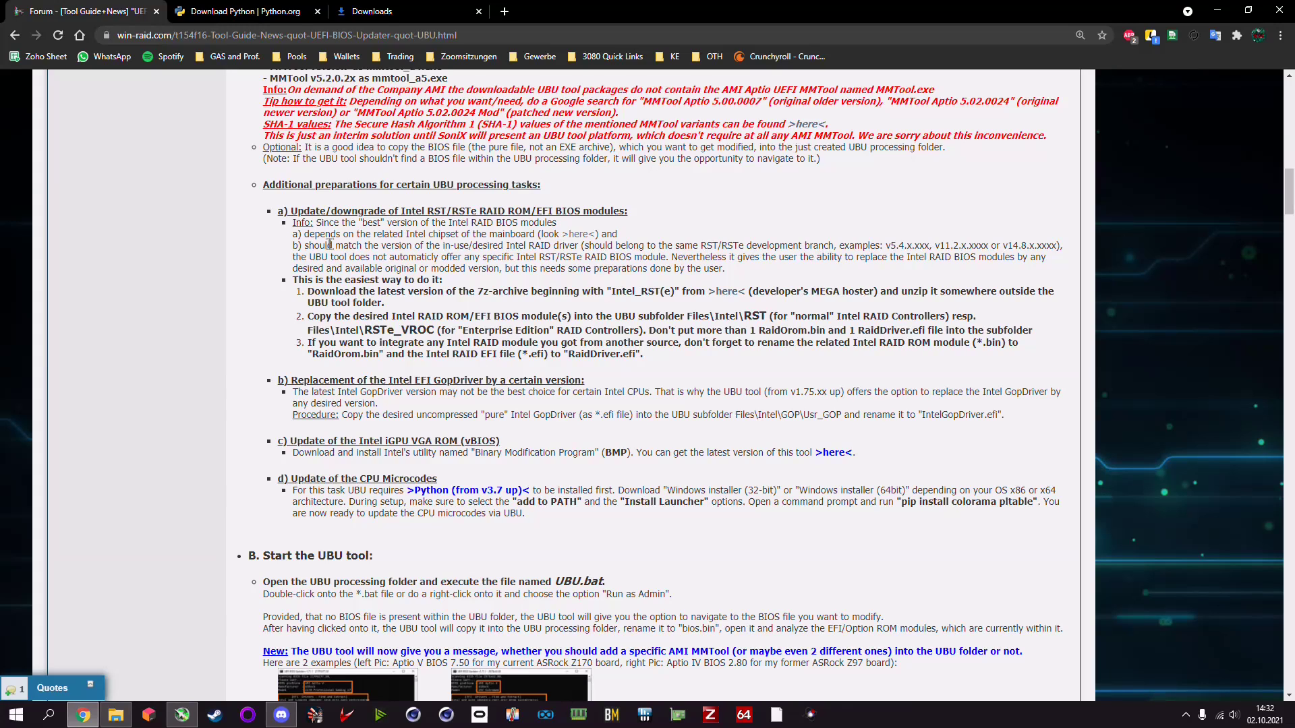
- Close the Python.org and Downloads tabs, then close the Chrome window
click(310, 13)
click(317, 13)
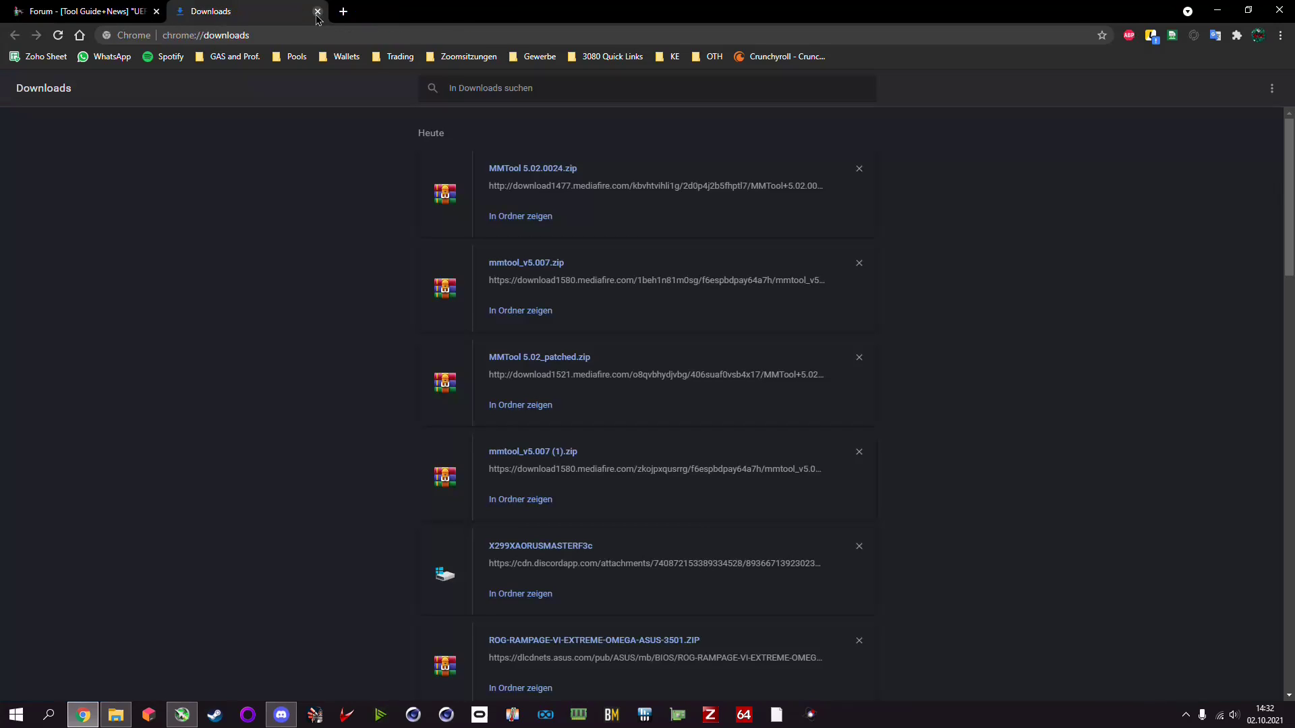
click(129, 9)
click(201, 15)
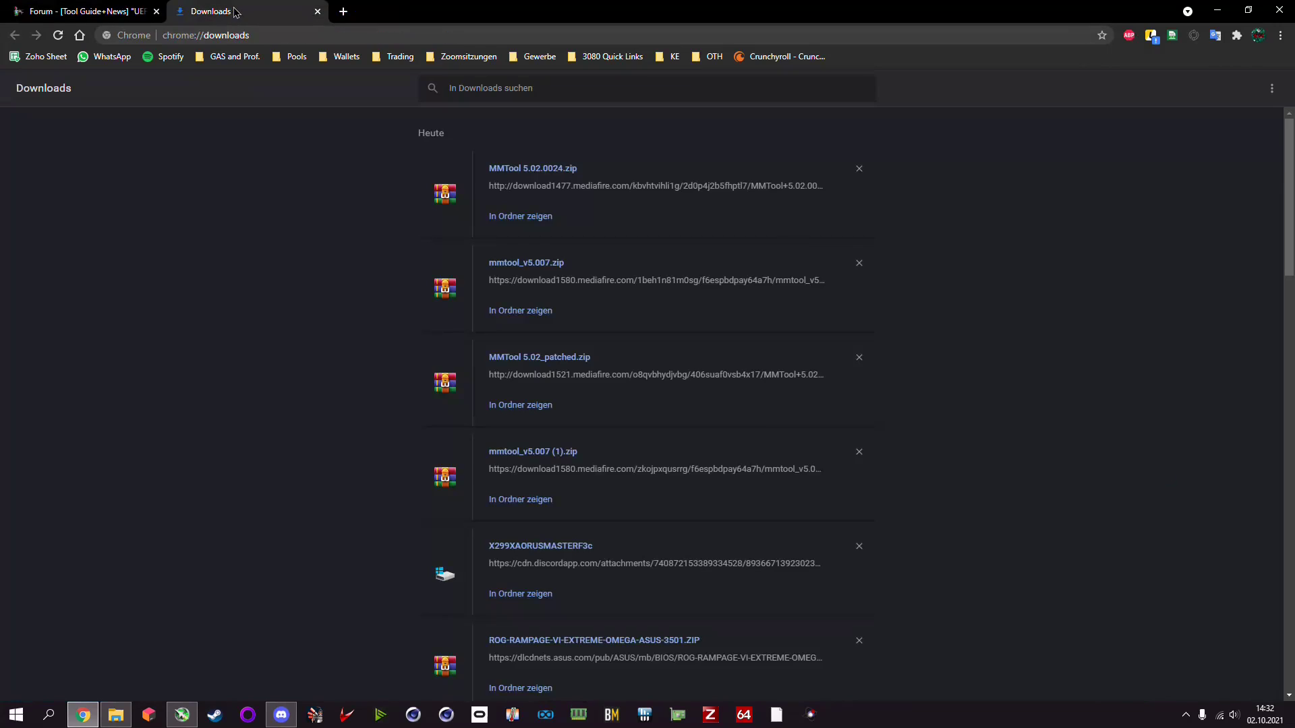
click(343, 12)
click(317, 12)
click(124, 9)
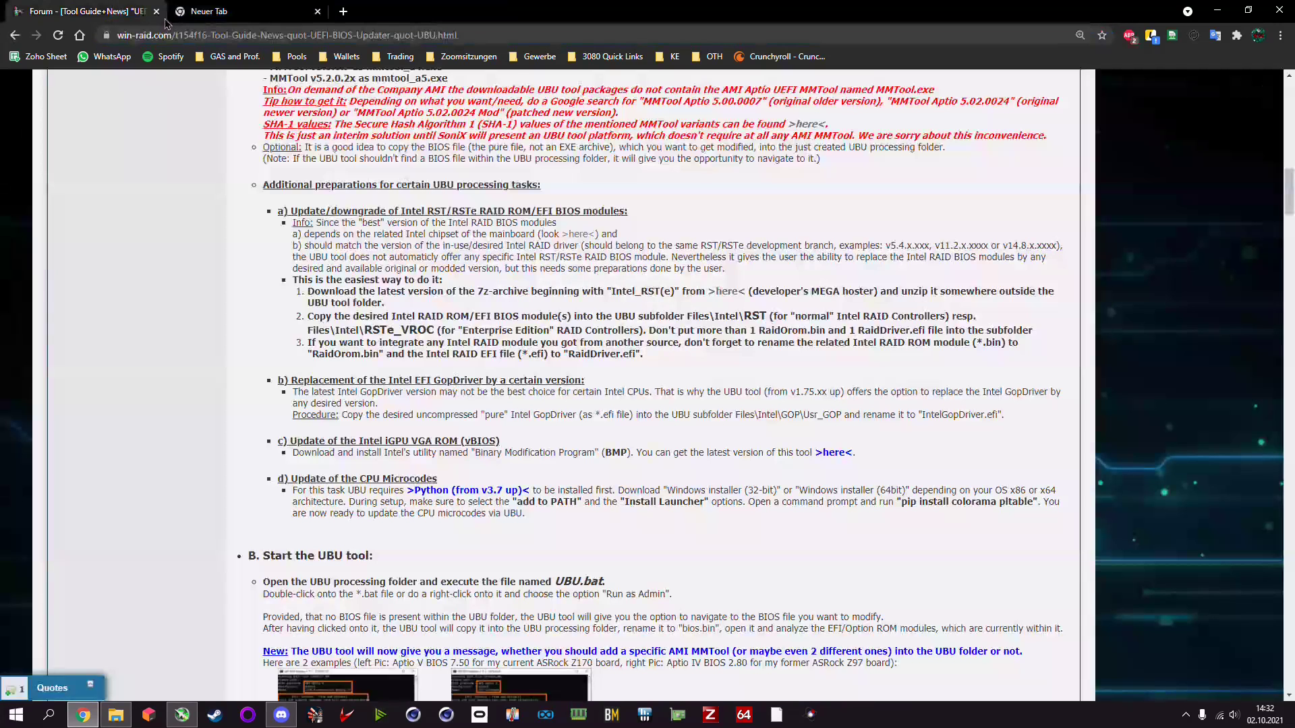
click(188, 13)
click(343, 11)
click(317, 11)
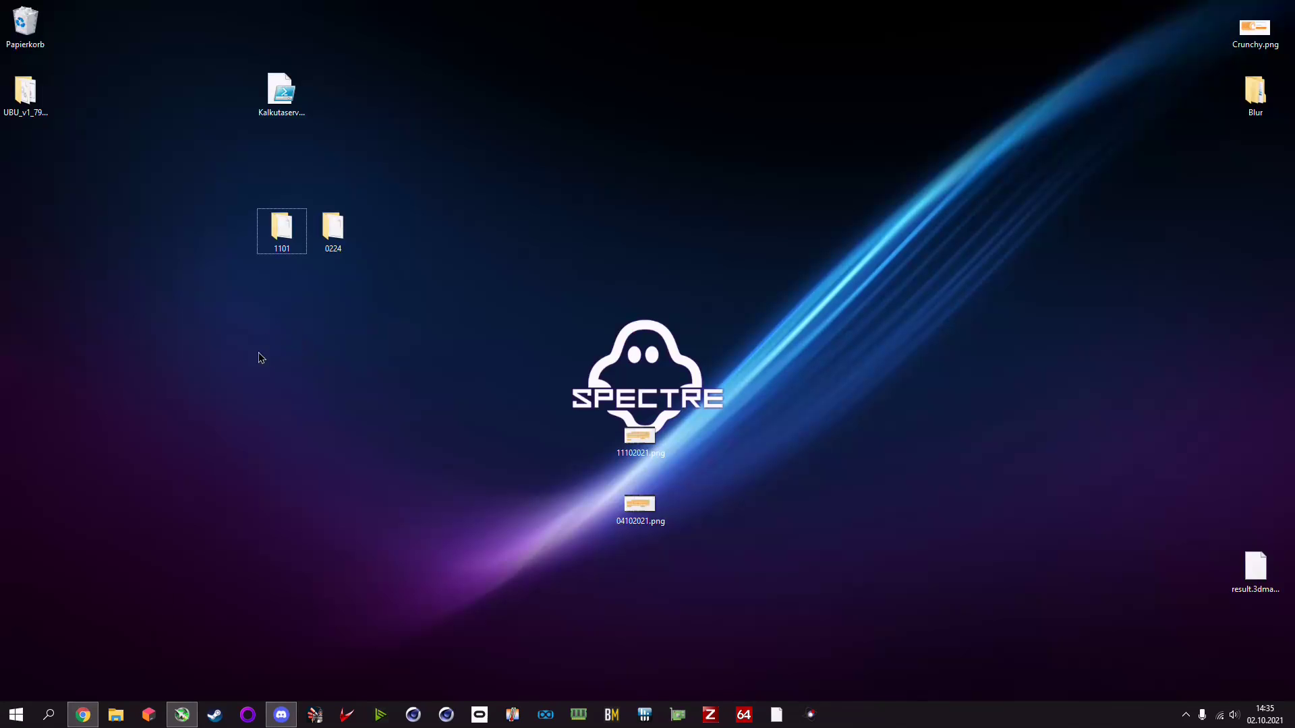
click(83, 715)
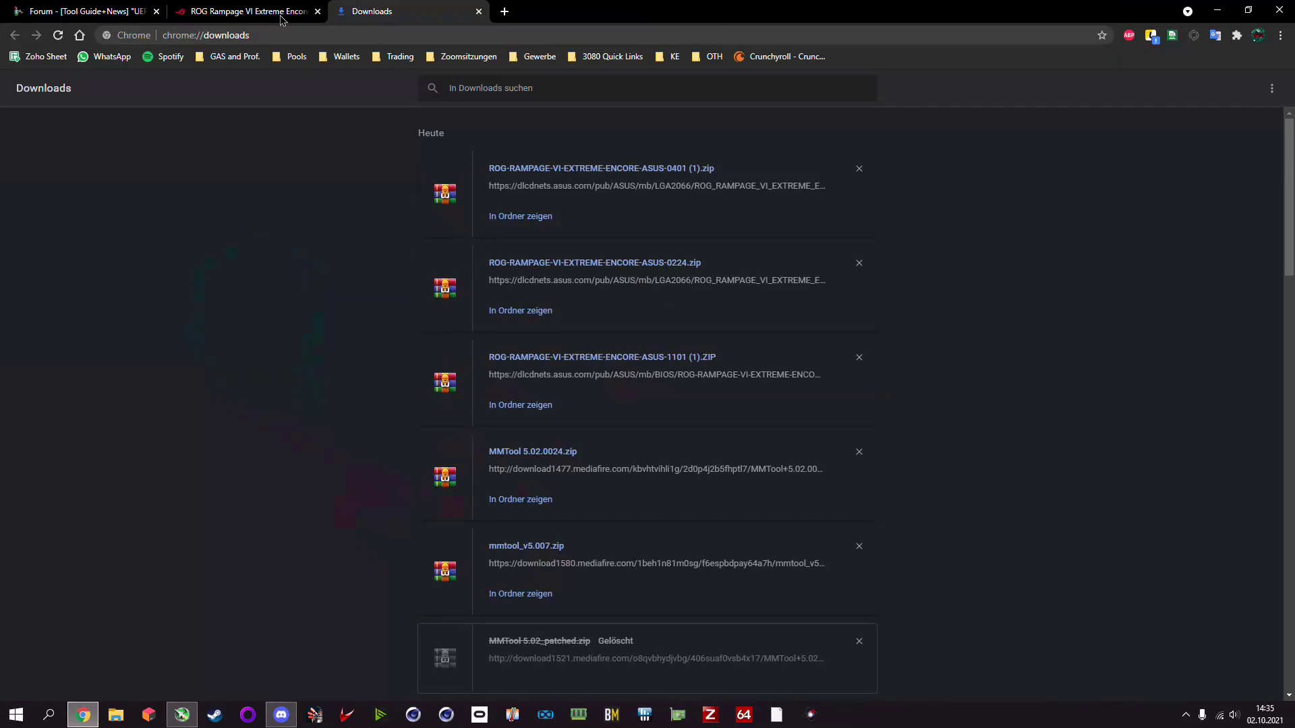
click(1279, 9)
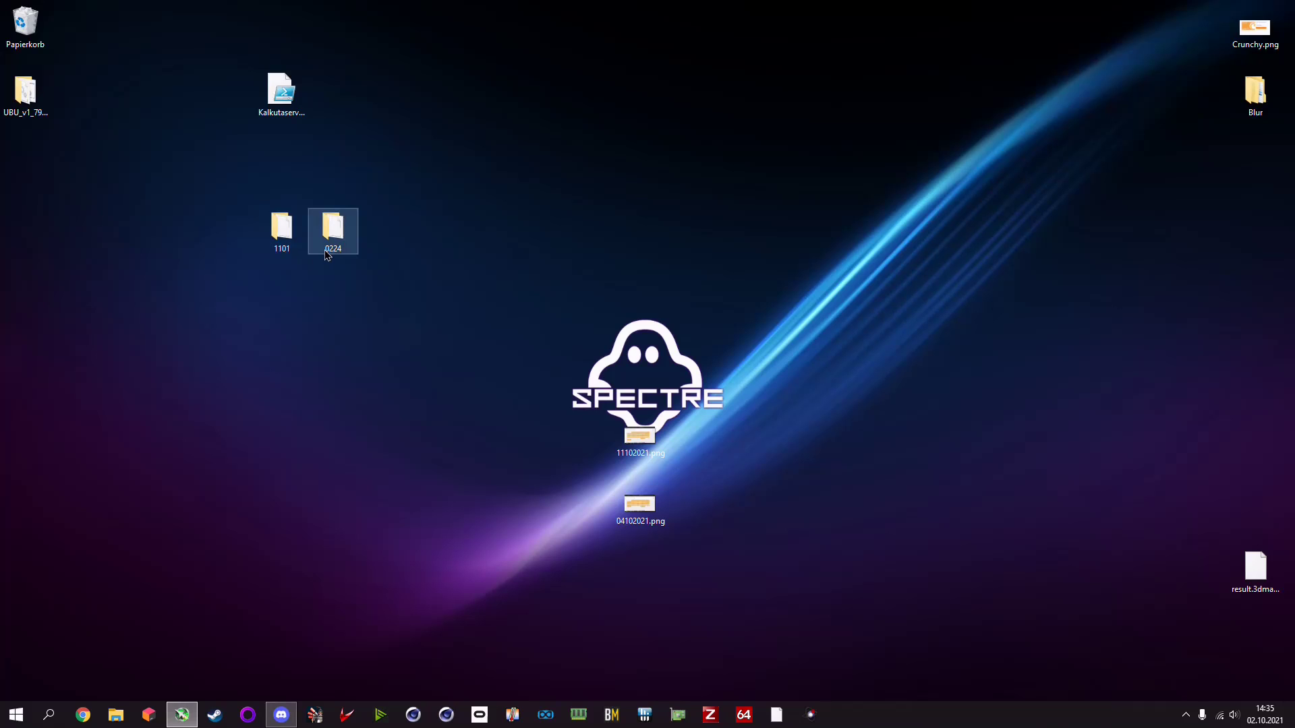
- Inspect the 0224 and 1101 BIOS folders on the desktop
click(331, 228)
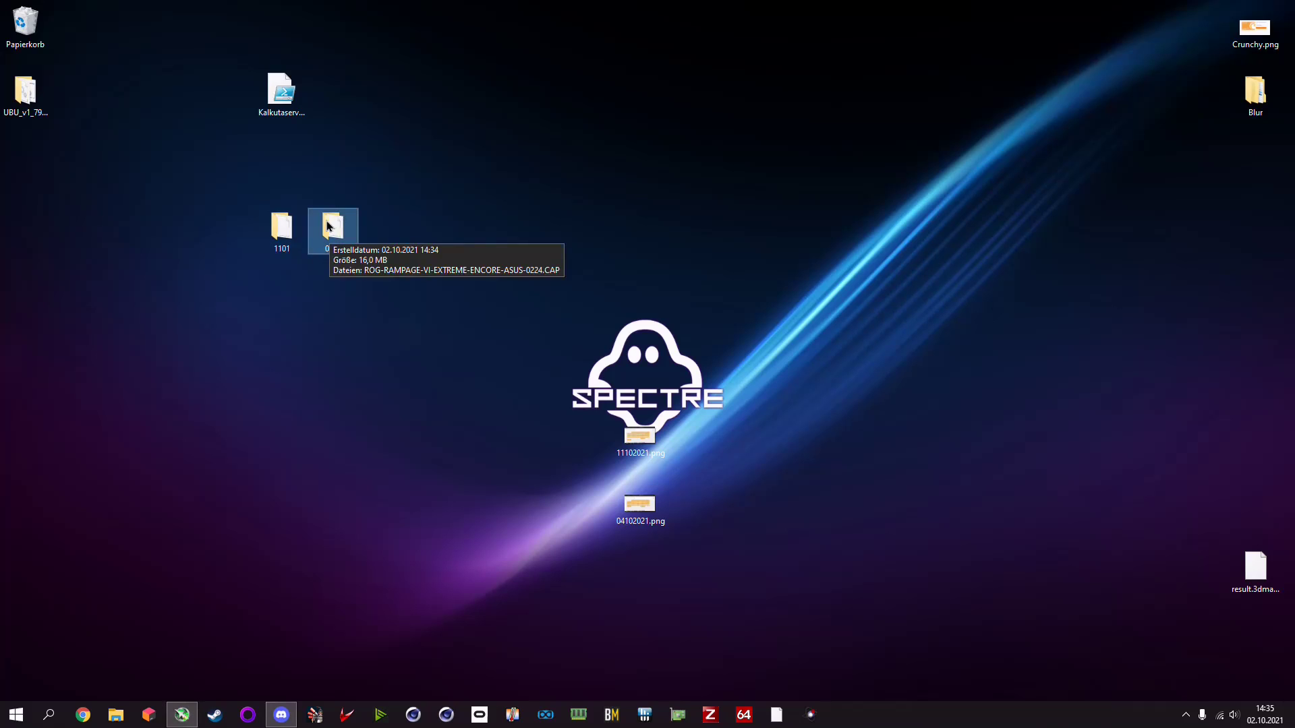
key(ctrl+c)
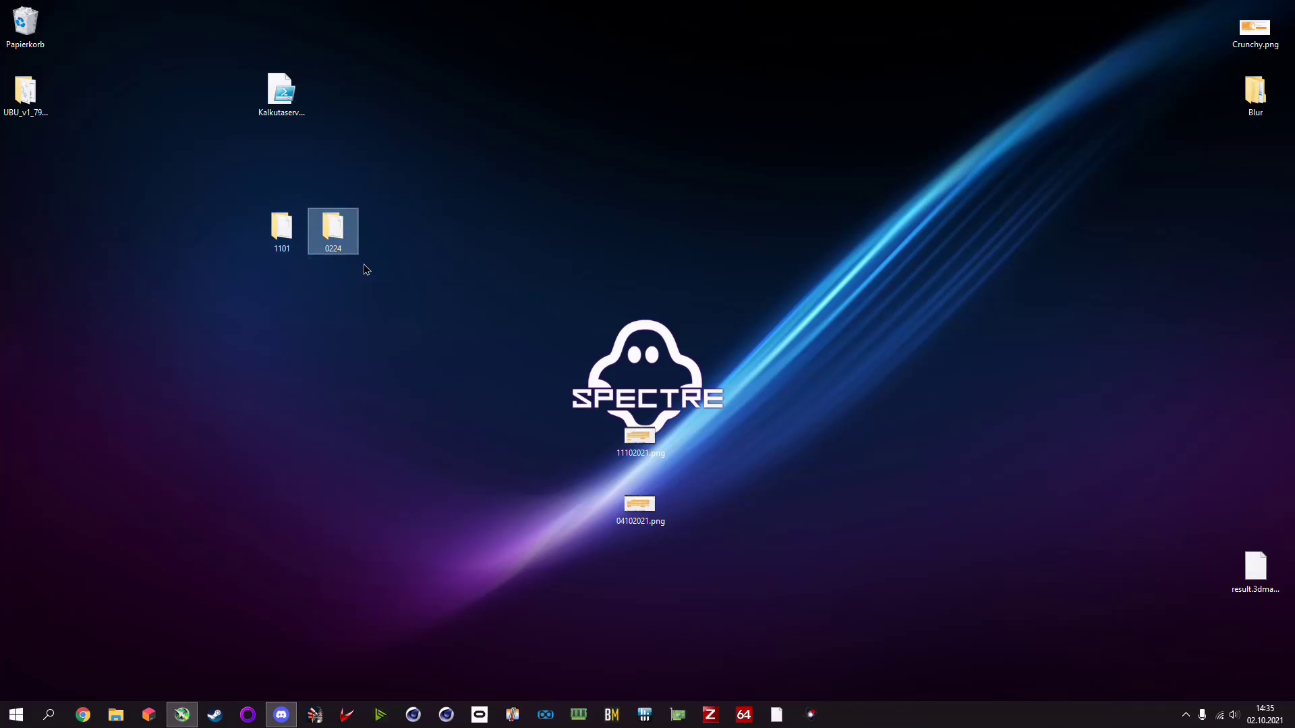
click(299, 248)
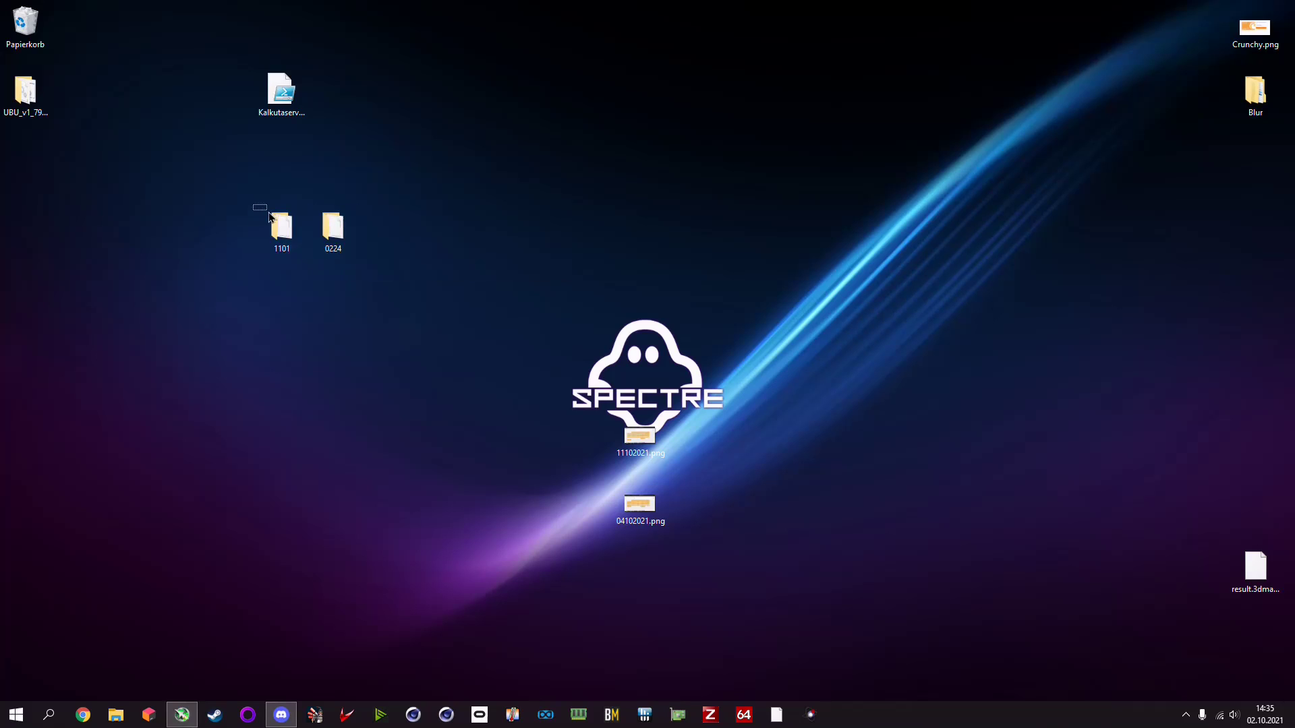
click(316, 262)
click(320, 237)
click(282, 233)
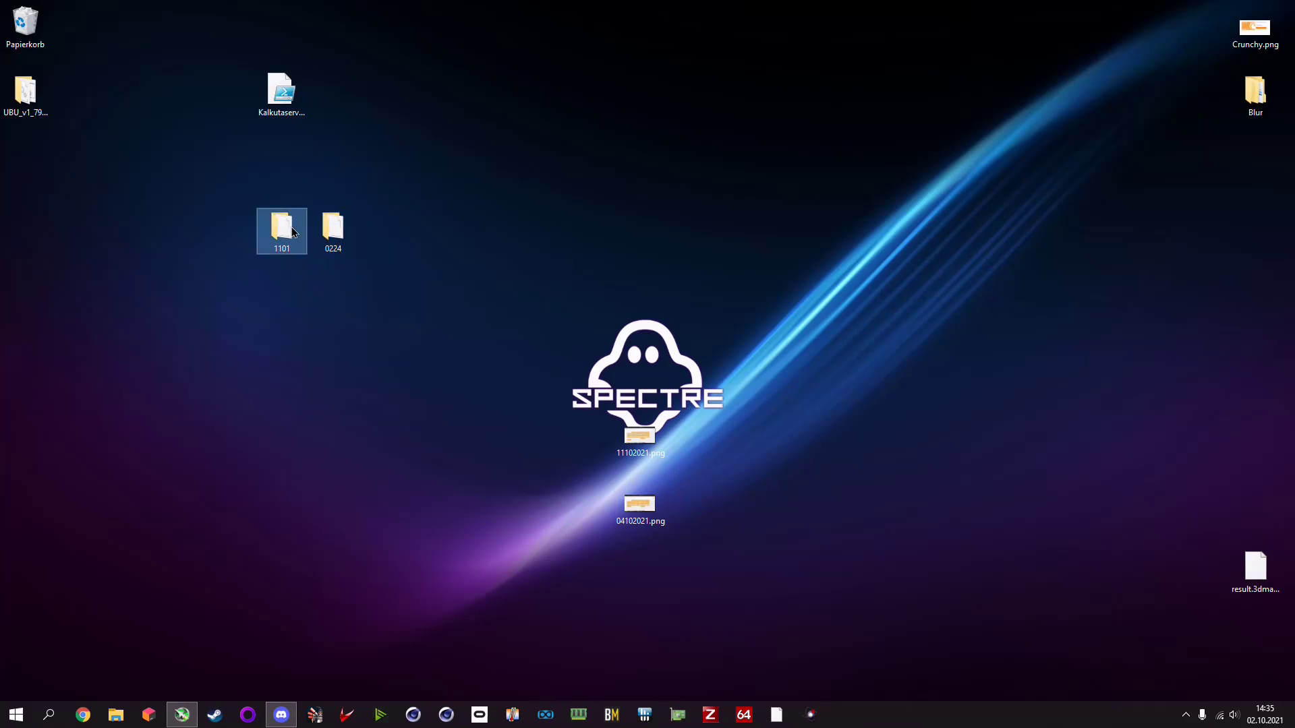
click(298, 376)
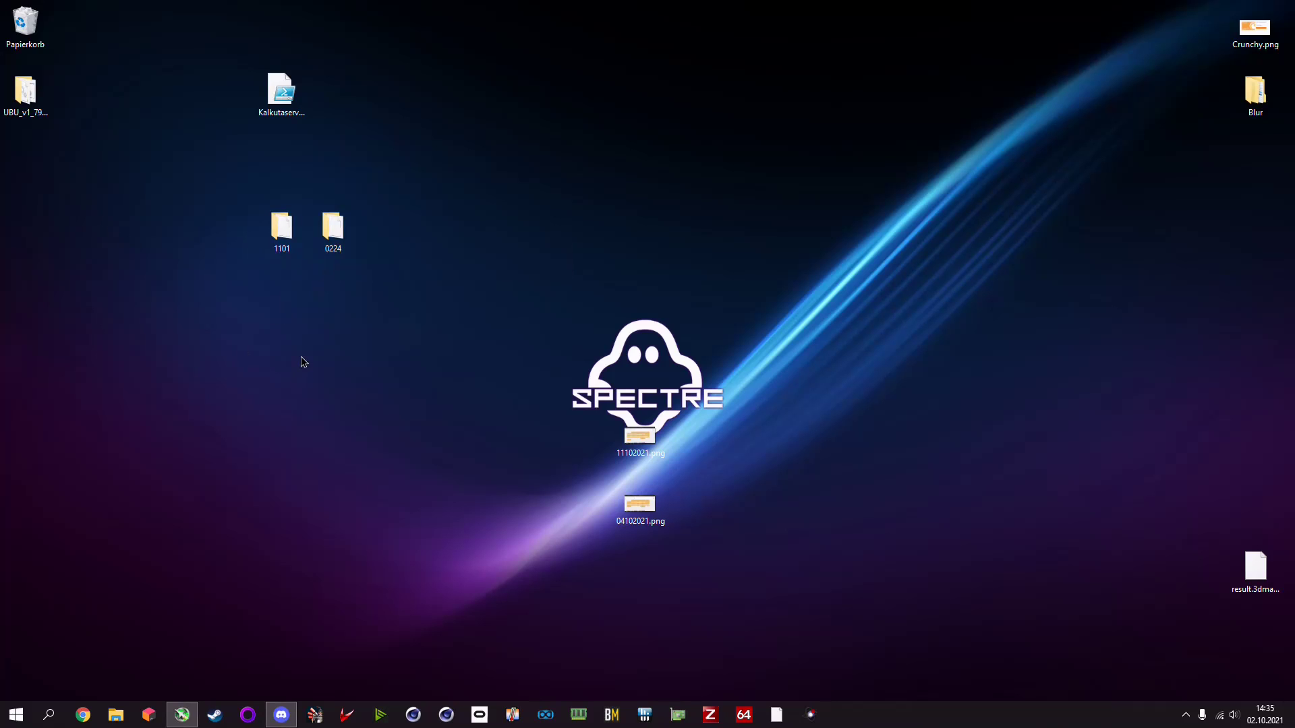
- In the UBU tool folder, delete the old Extracted folder and launch UBU.bat
key(u)
key(Return)
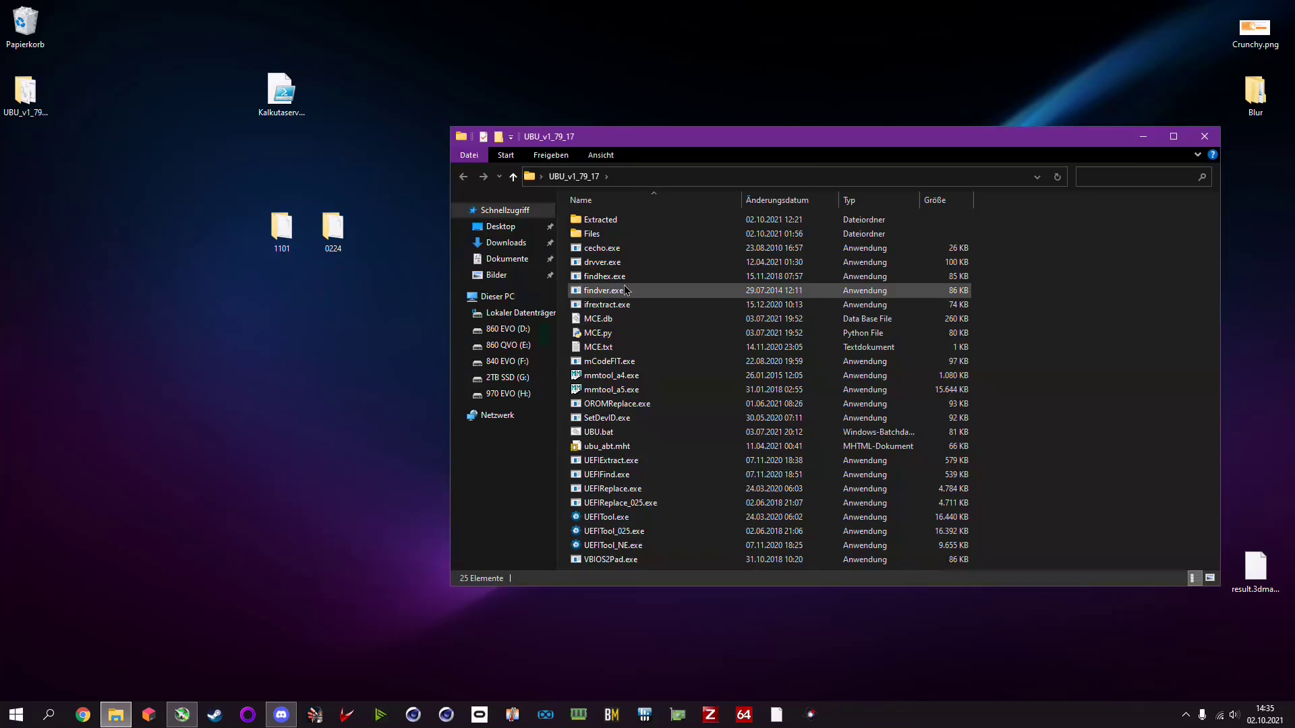
click(627, 220)
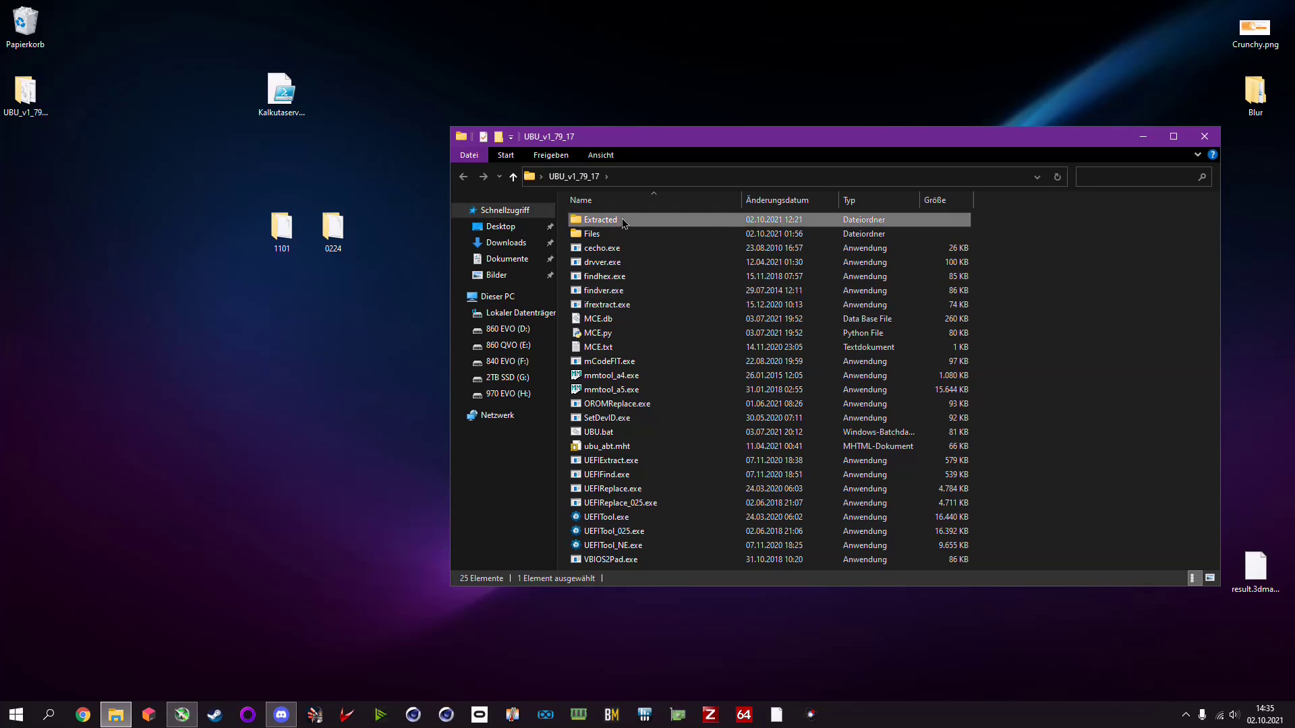
key(Delete)
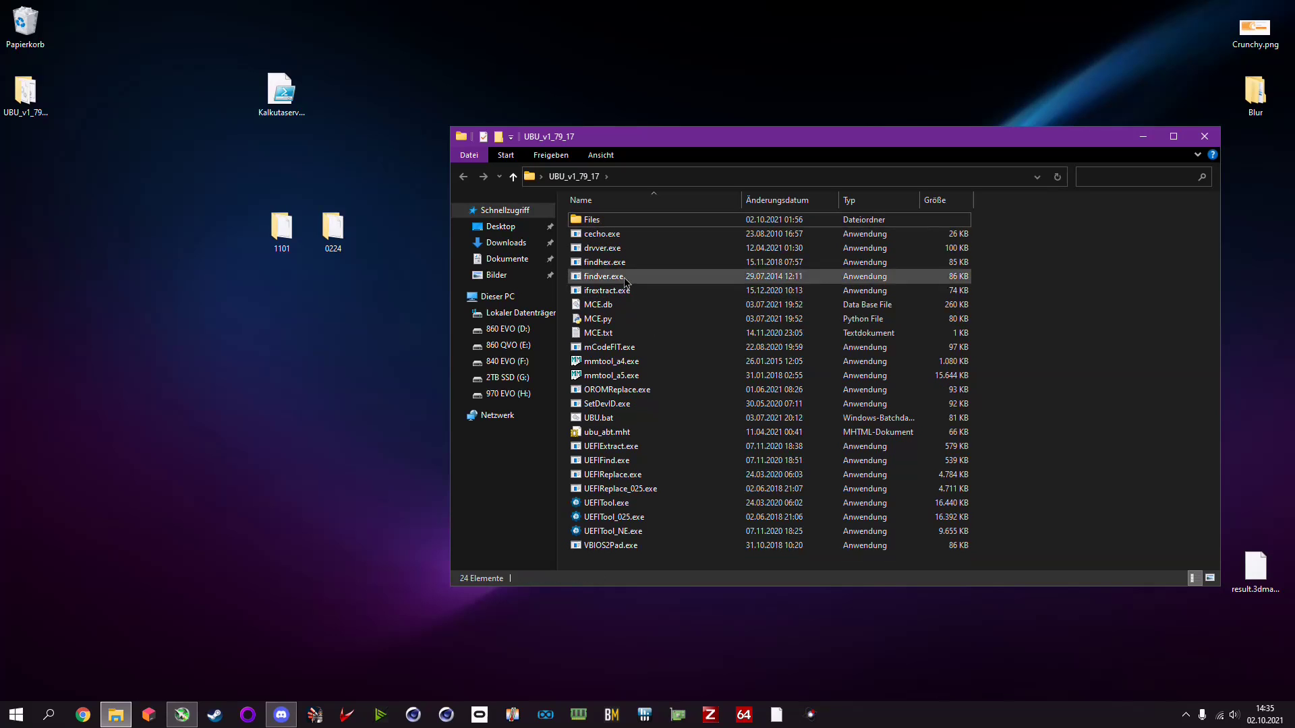
double_click(607, 418)
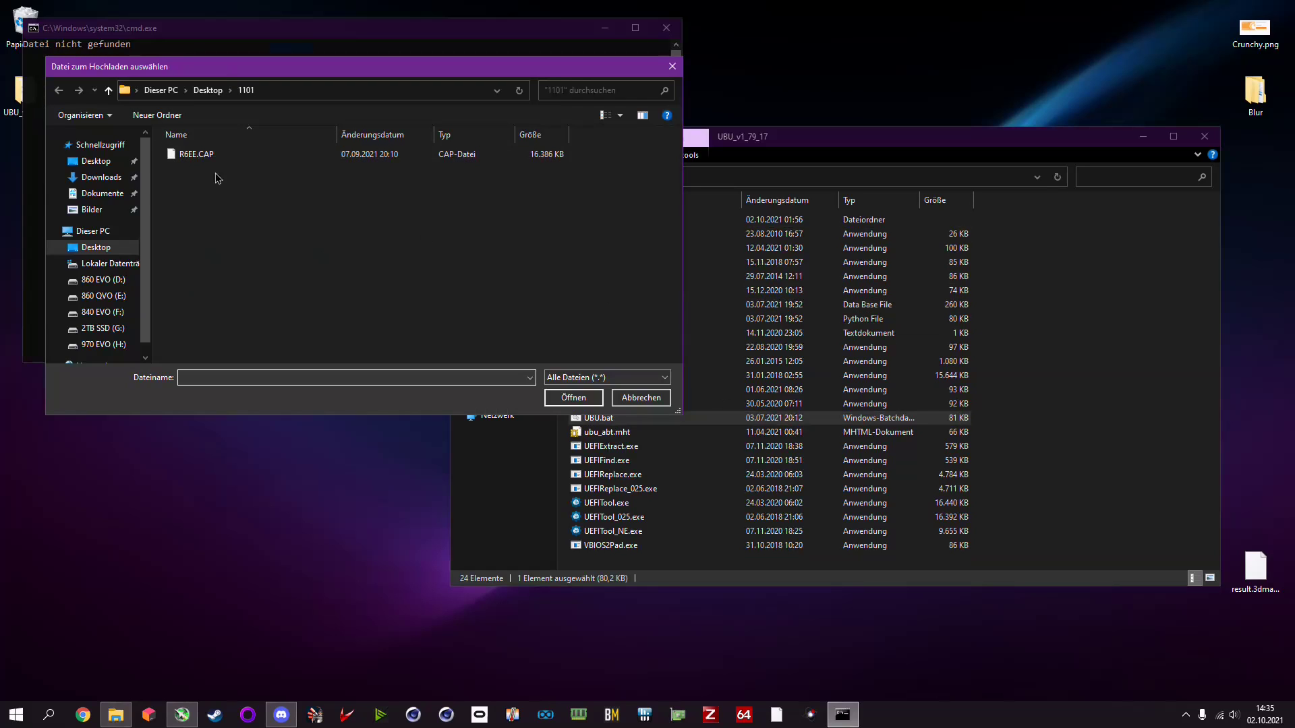
- Load ROG-RAMPAGE-VI-EXTREME-ENCORE-ASUS-0224.CAP from the desktop's 0224 folder
click(208, 91)
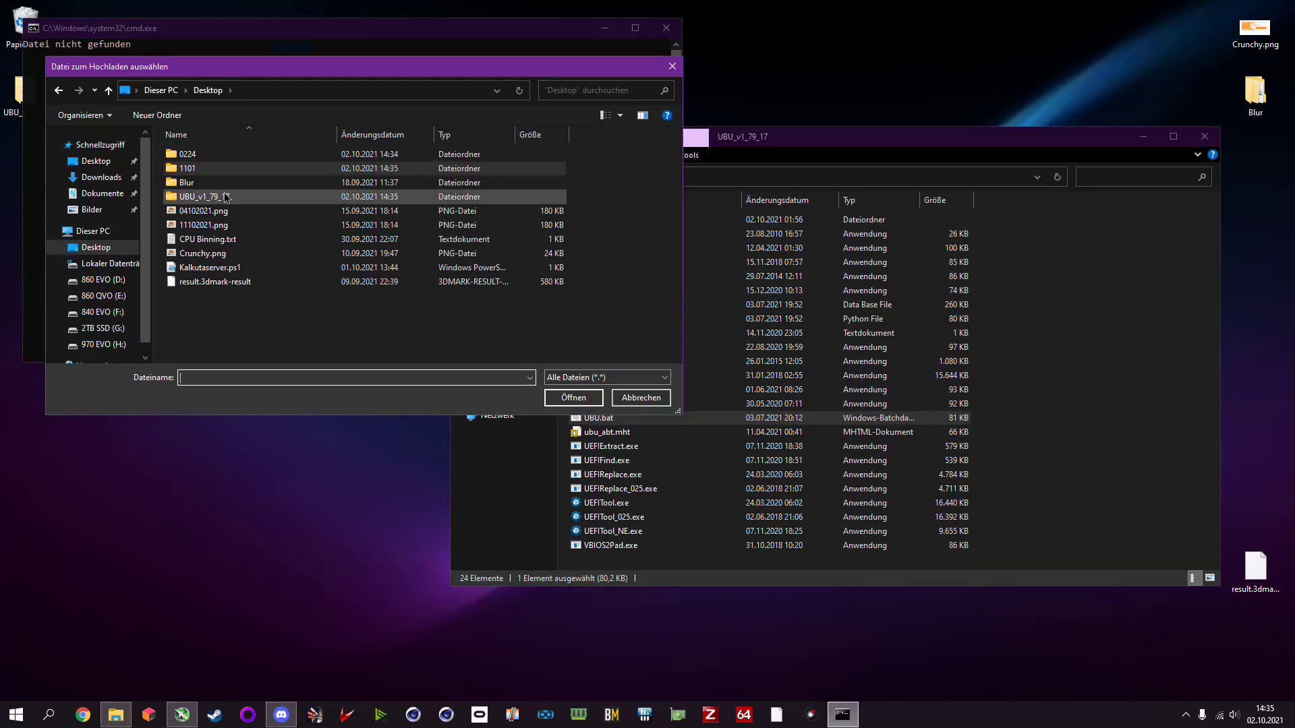
double_click(188, 155)
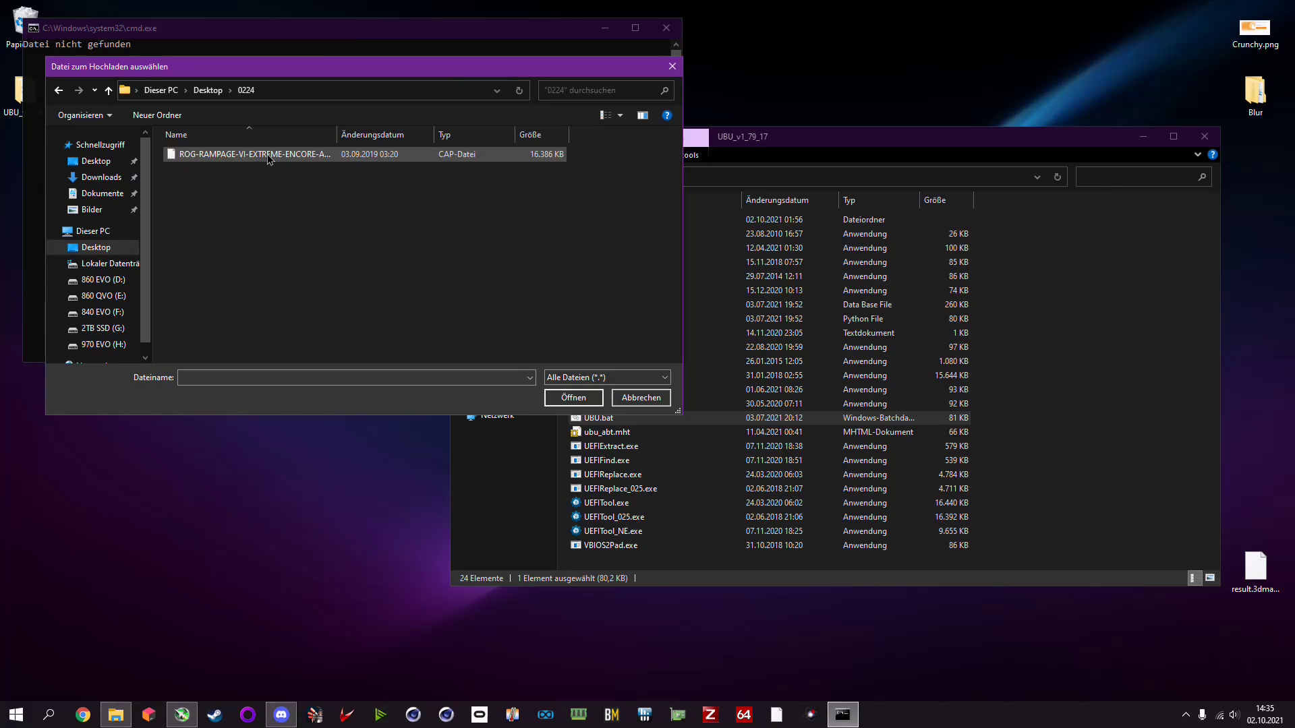
double_click(314, 154)
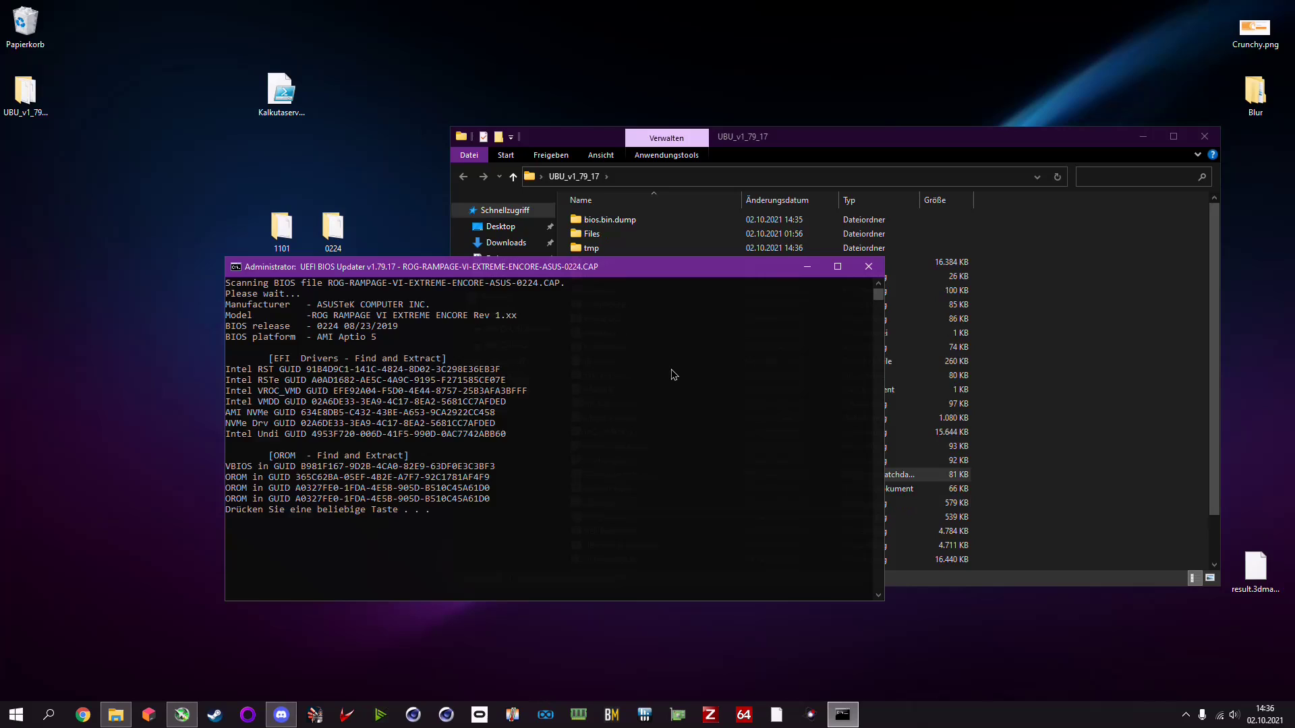
- Continue from the 0224 scan results to UBU's main menu and enter 5 for CPU MicroCode
key(Return)
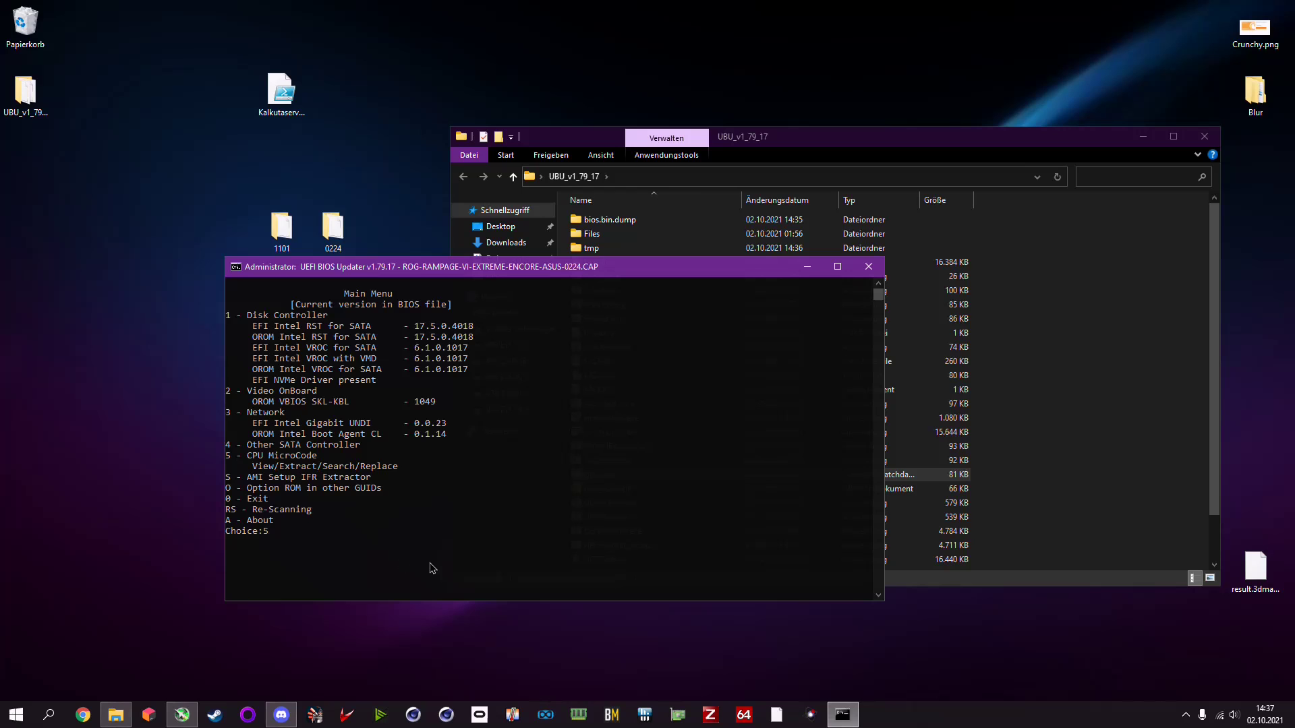
- Review the 0224 microcode table and extract all CPU microcodes with X
key(Return)
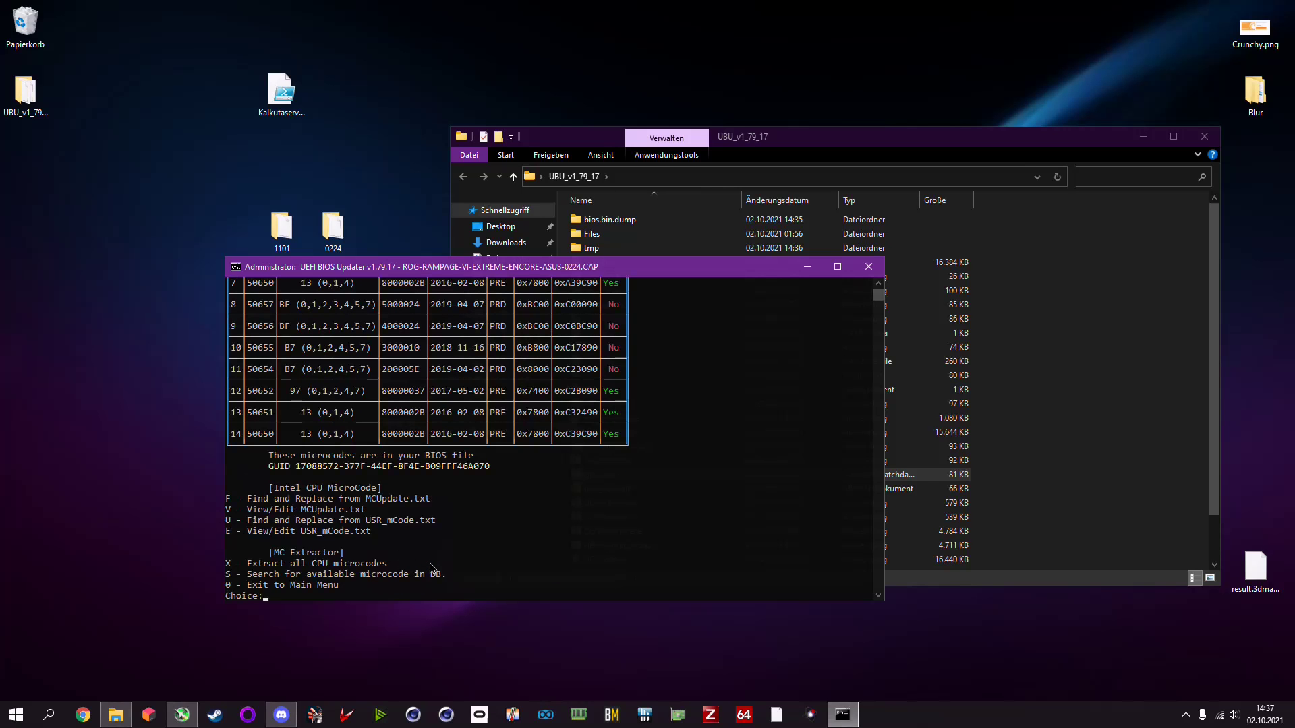
scroll(378, 500, up, 7)
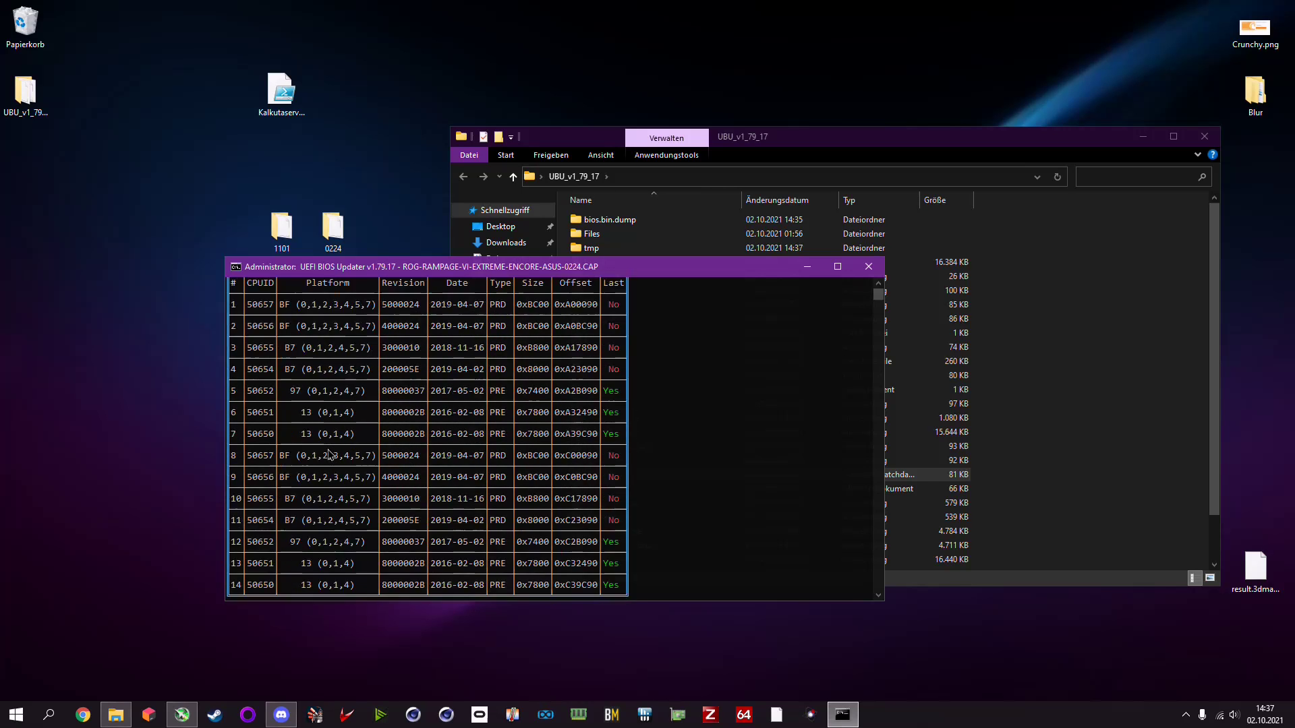
scroll(330, 459, down, 7)
scroll(328, 454, down, 1)
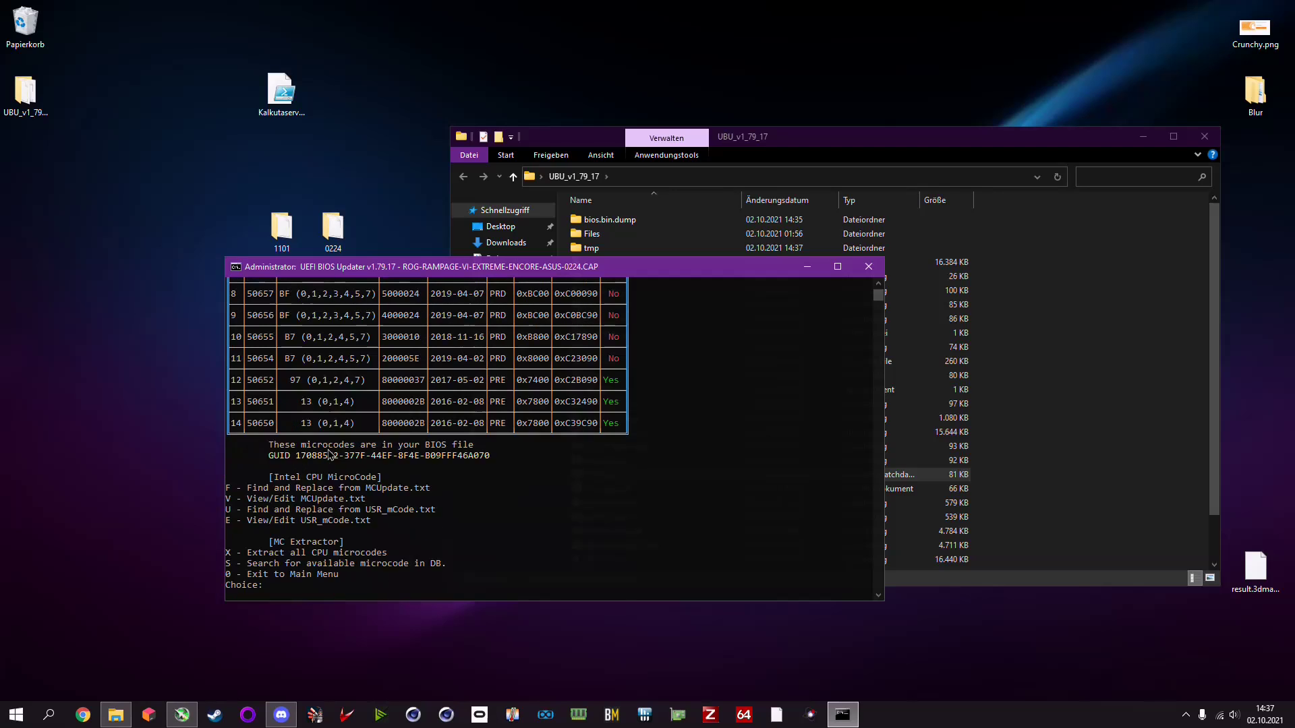
scroll(329, 454, up, 6)
scroll(328, 454, down, 5)
scroll(328, 455, down, 2)
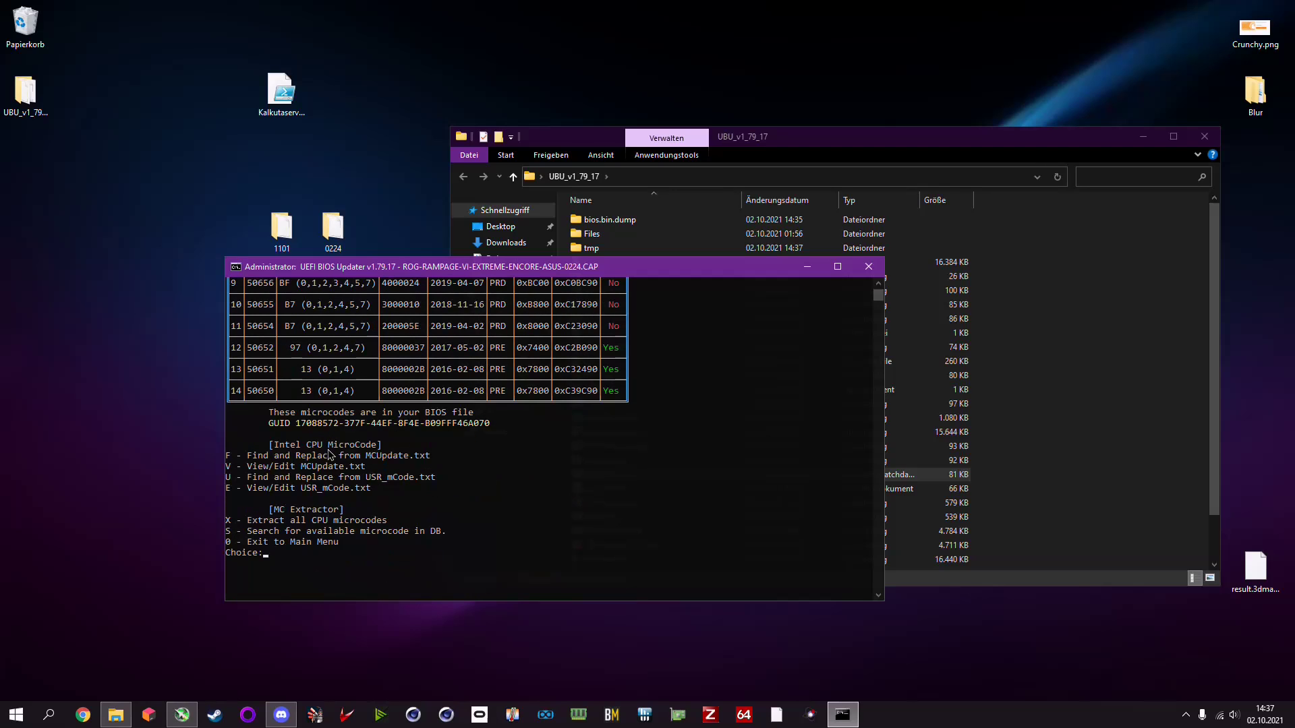
scroll(340, 481, up, 4)
scroll(339, 480, down, 4)
scroll(442, 431, down, 1)
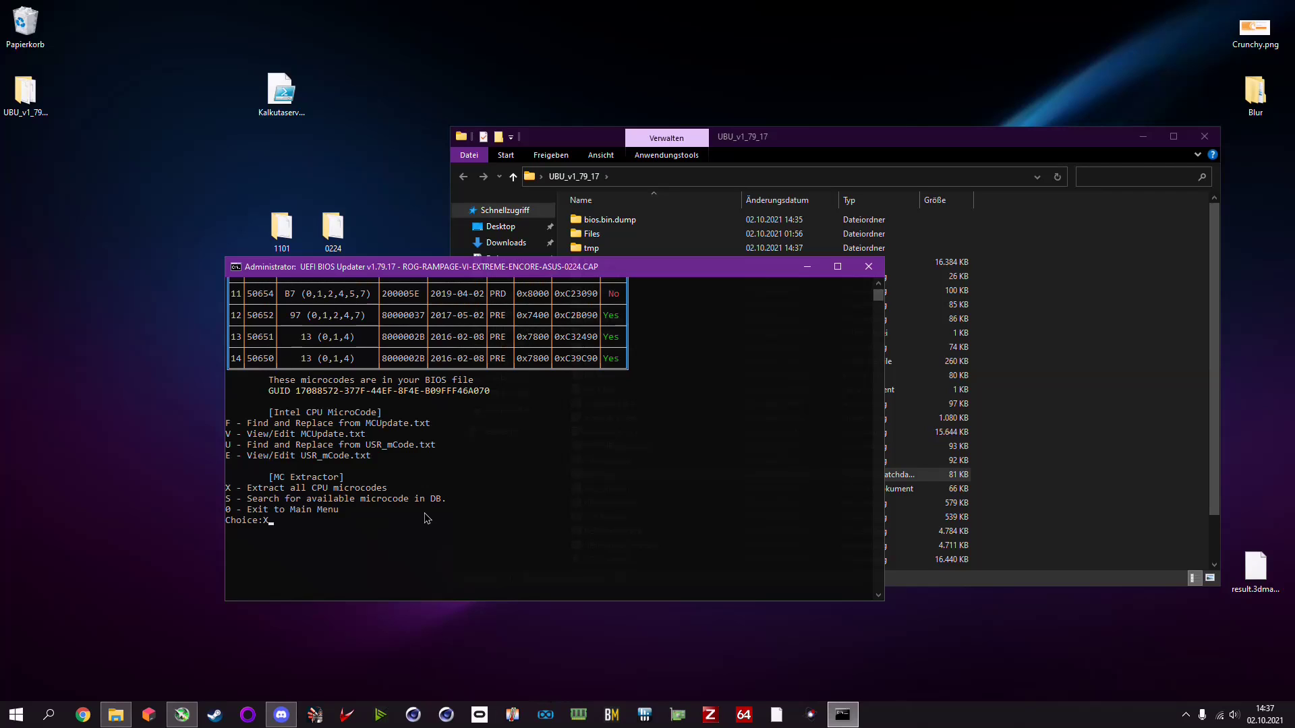
key(Return)
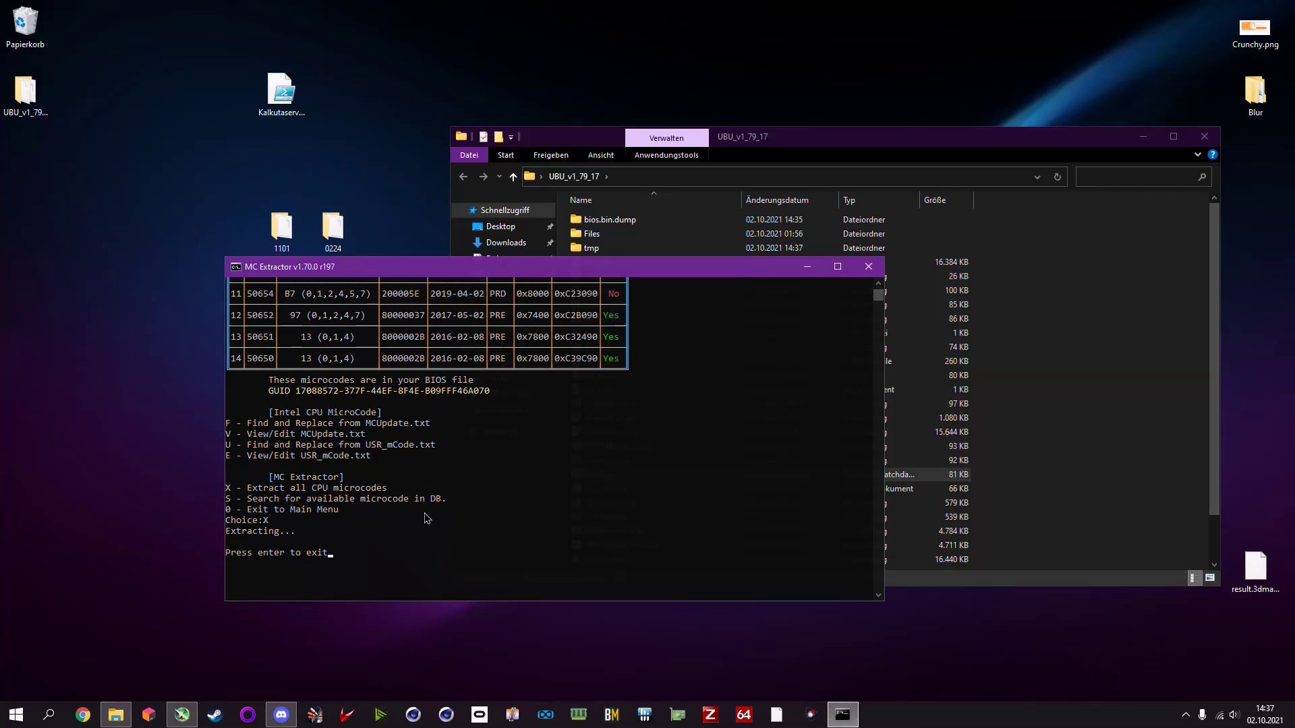
key(Return)
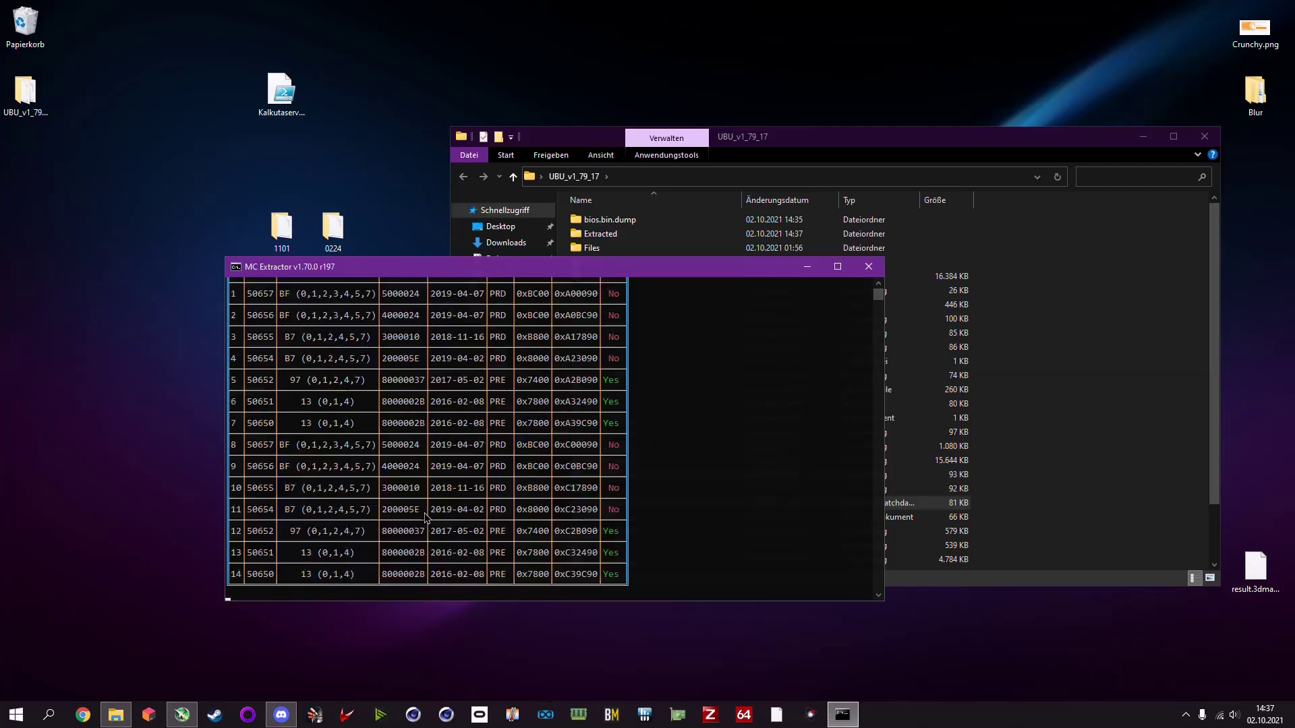
- Exit UBU with 0 twice, keep the file as BIOS.BIN, and close the console
text(0)
key(Return)
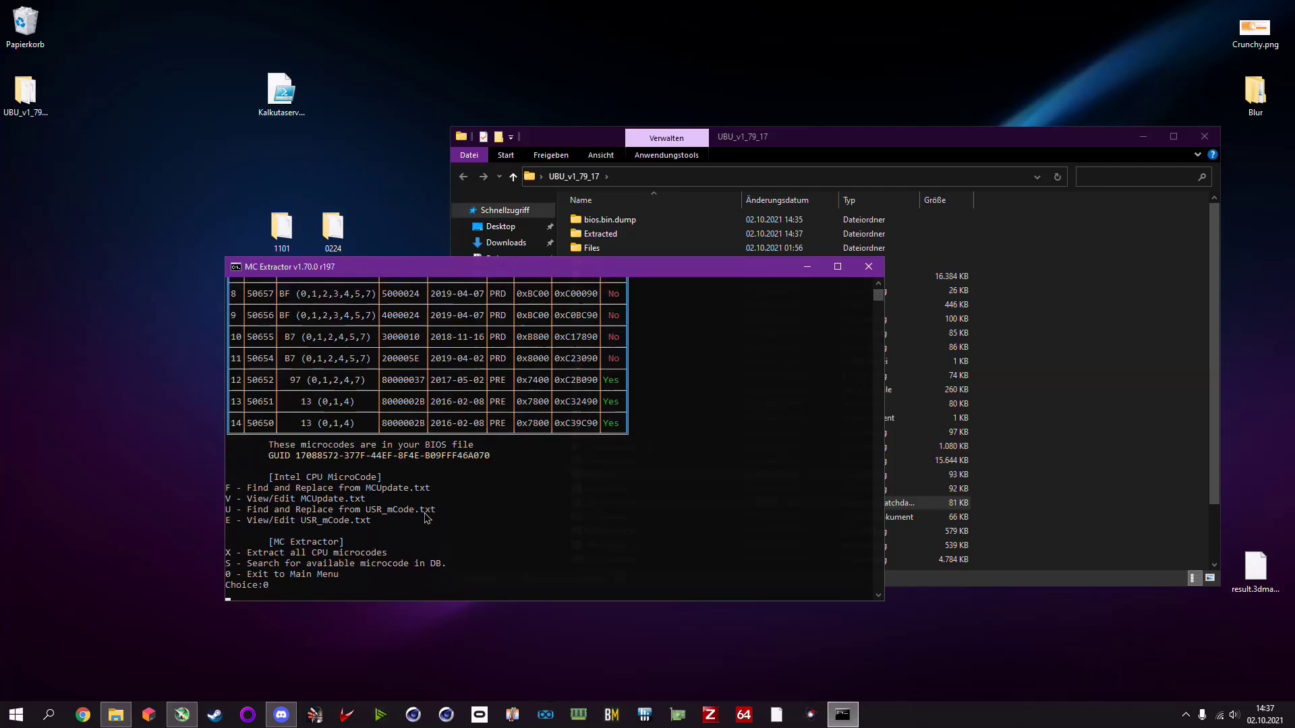
text(0)
key(Return)
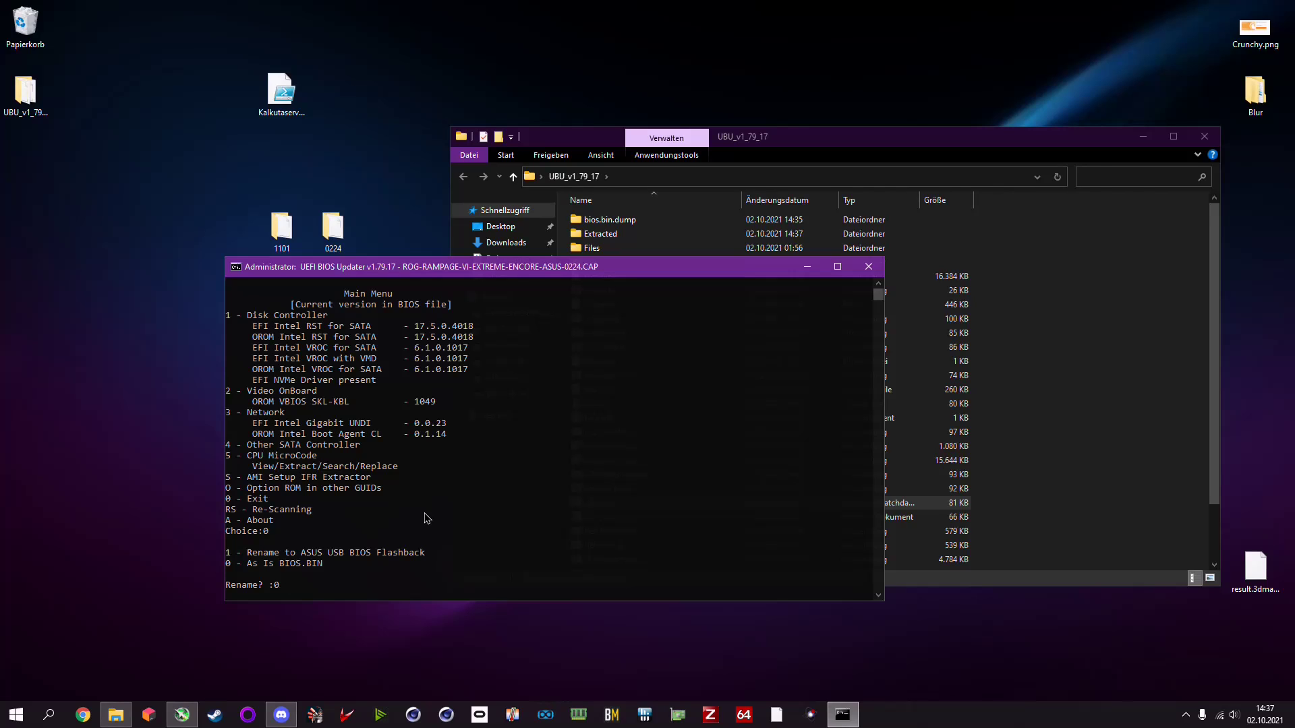
key(Return)
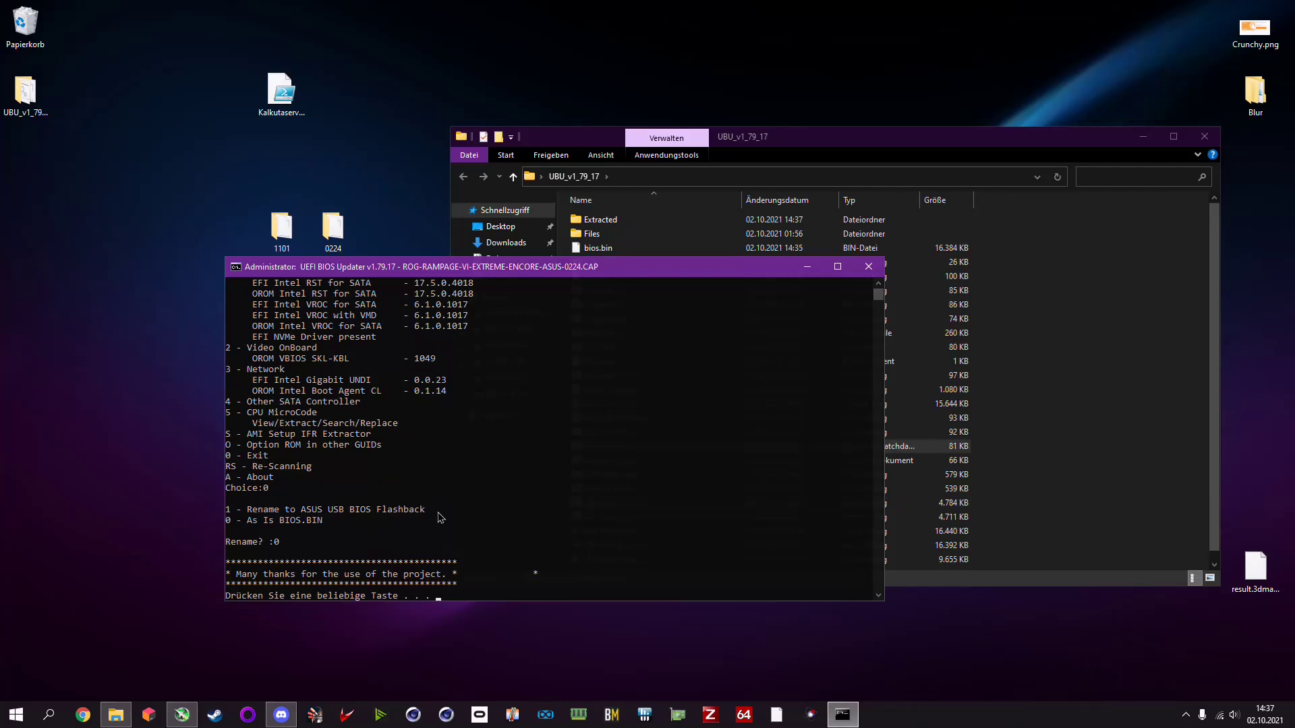
key(Return)
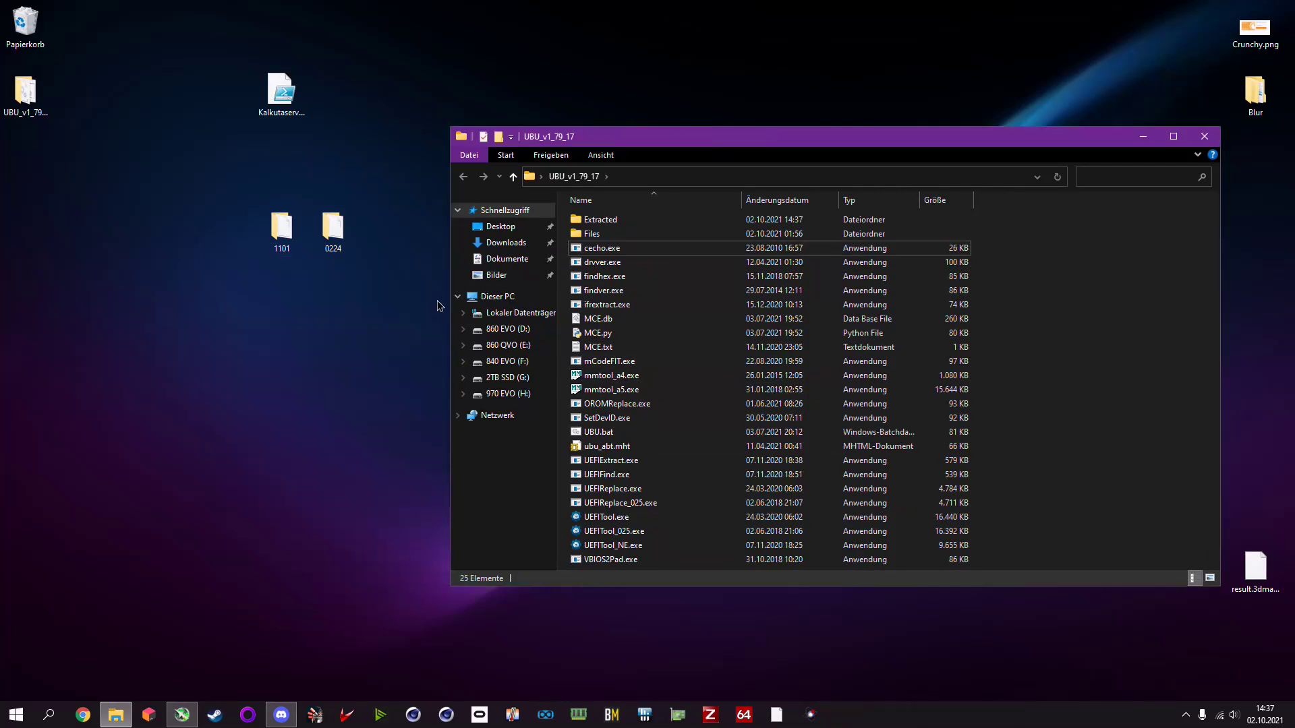
- Open Extracted\Intel, widen the Name column, and check the processor's CPUID in Core Temp
double_click(617, 220)
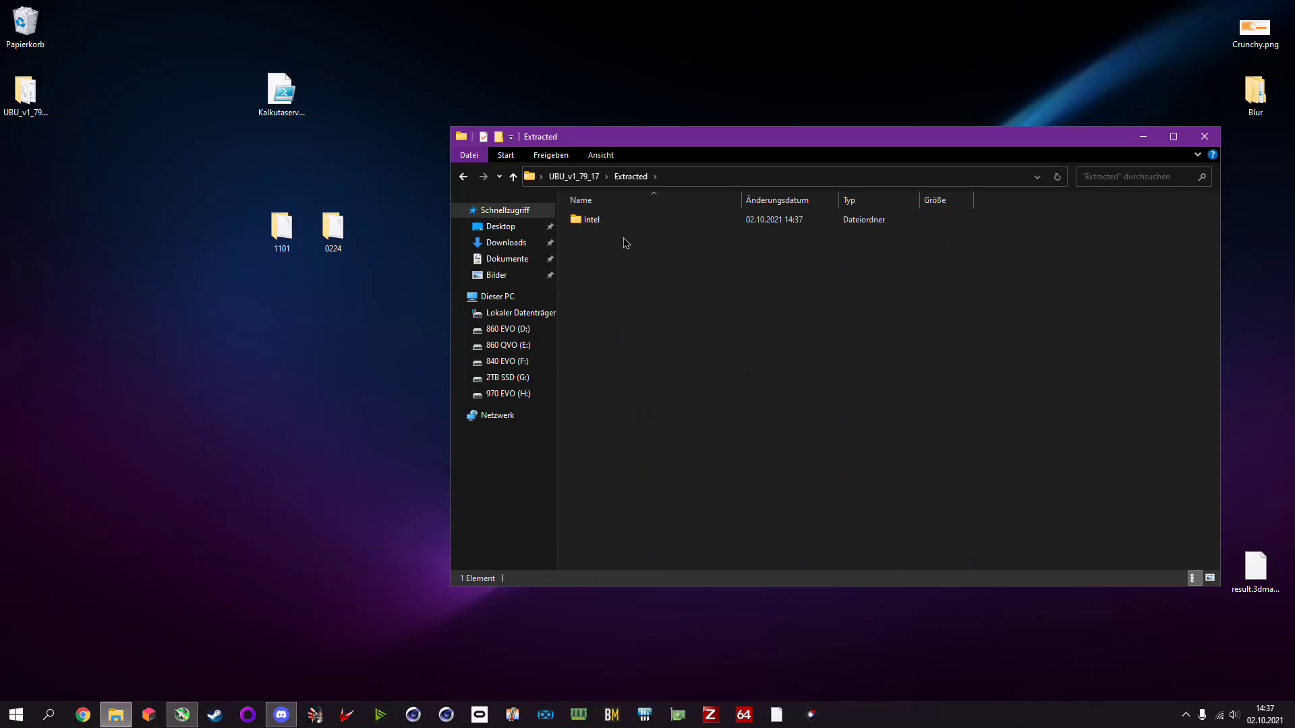
key(BackSpace)
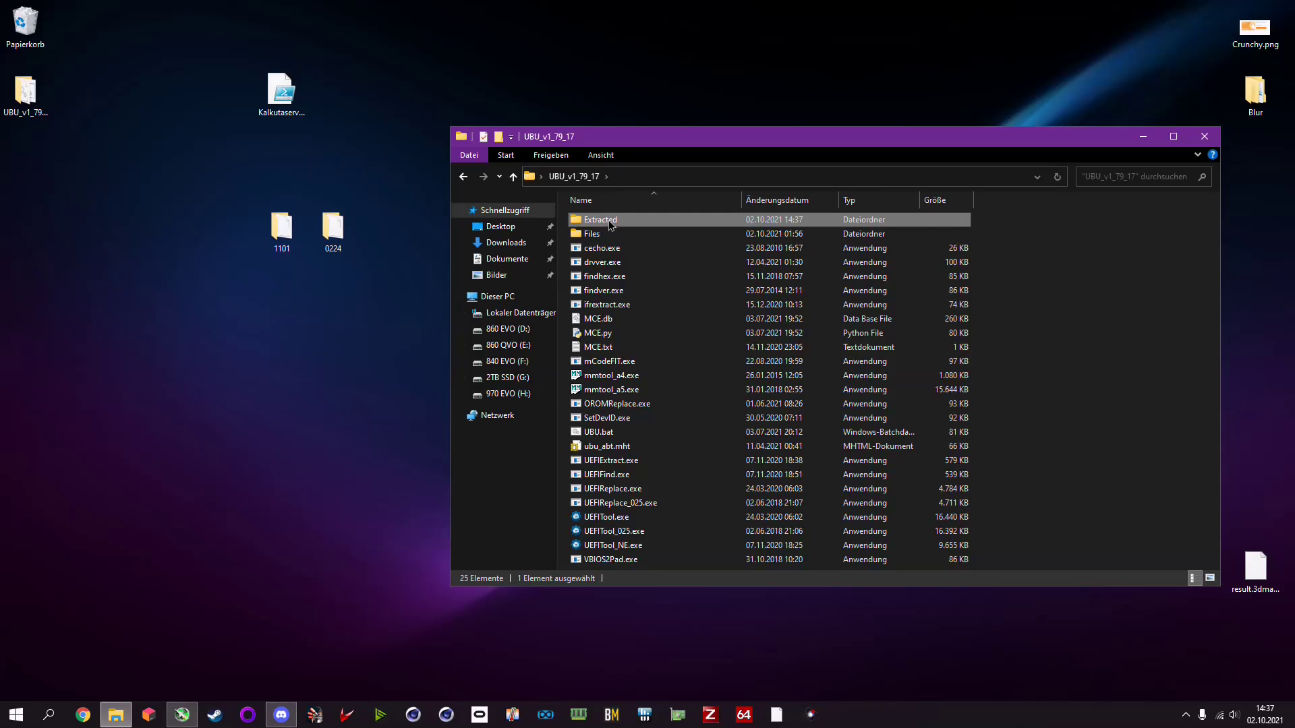
double_click(611, 222)
double_click(593, 222)
drag(632, 363, 708, 362)
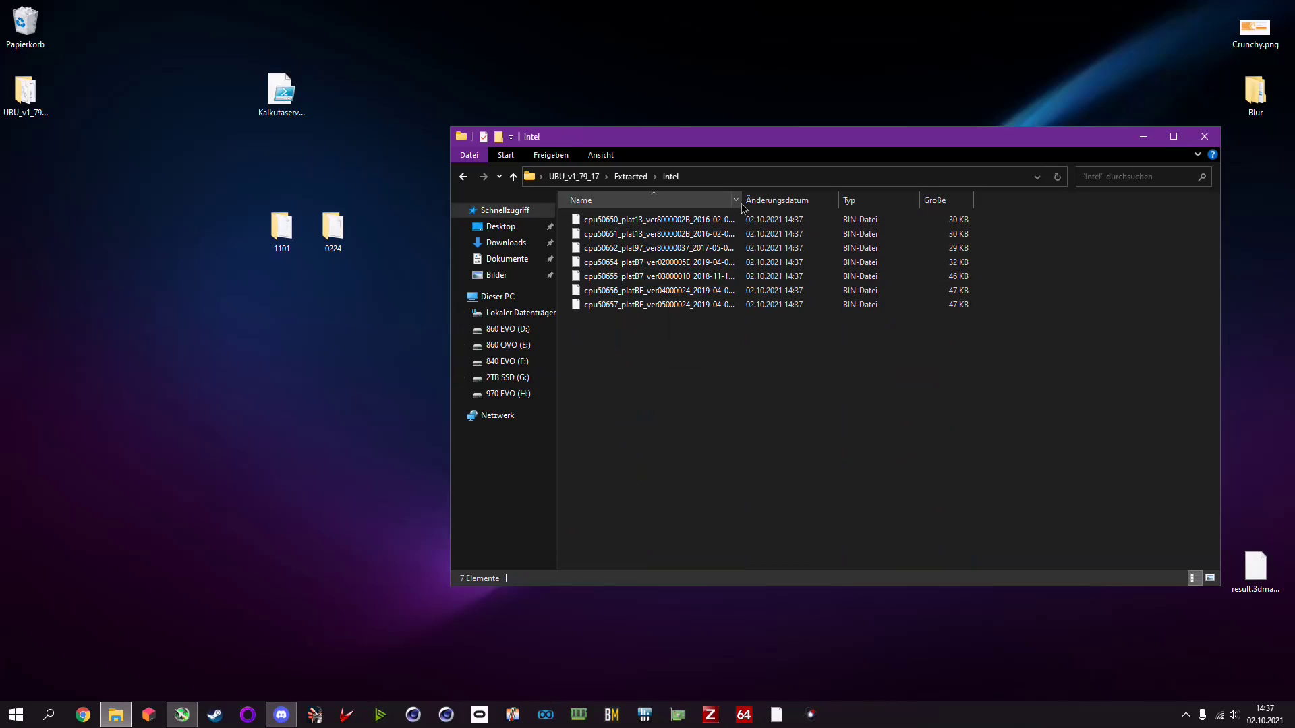
drag(743, 207, 843, 204)
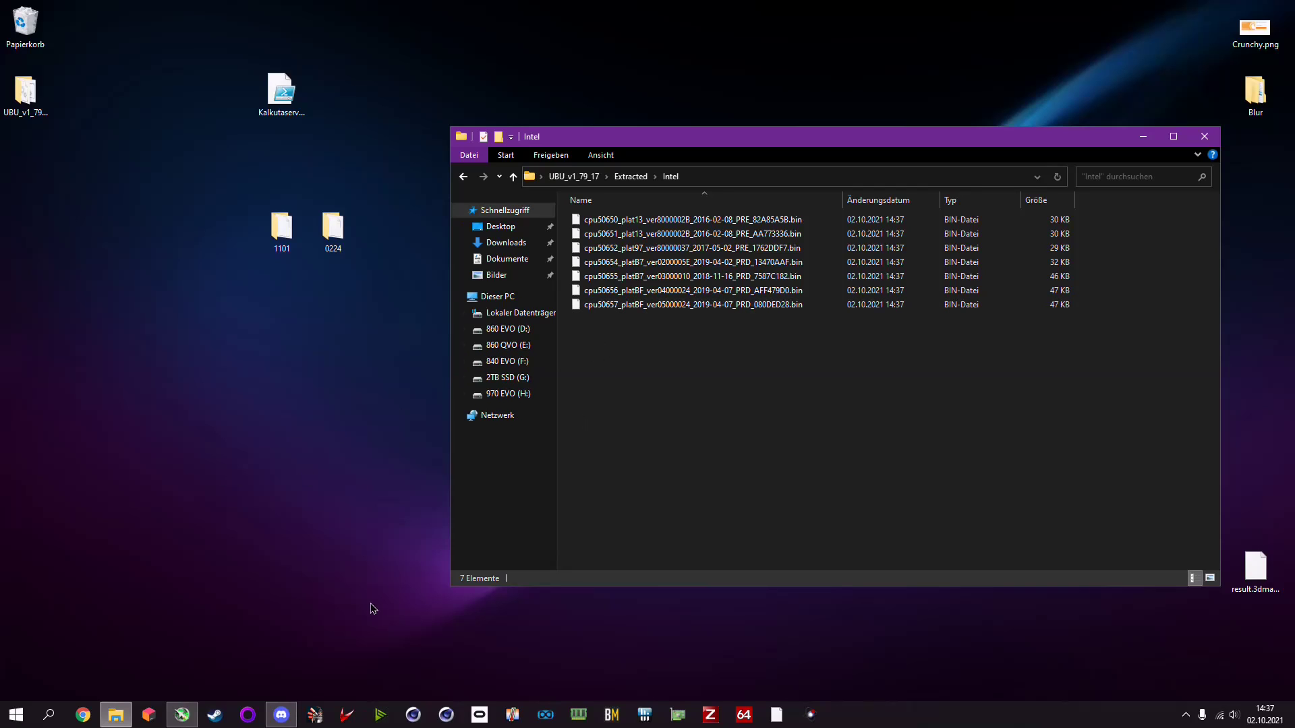
click(512, 714)
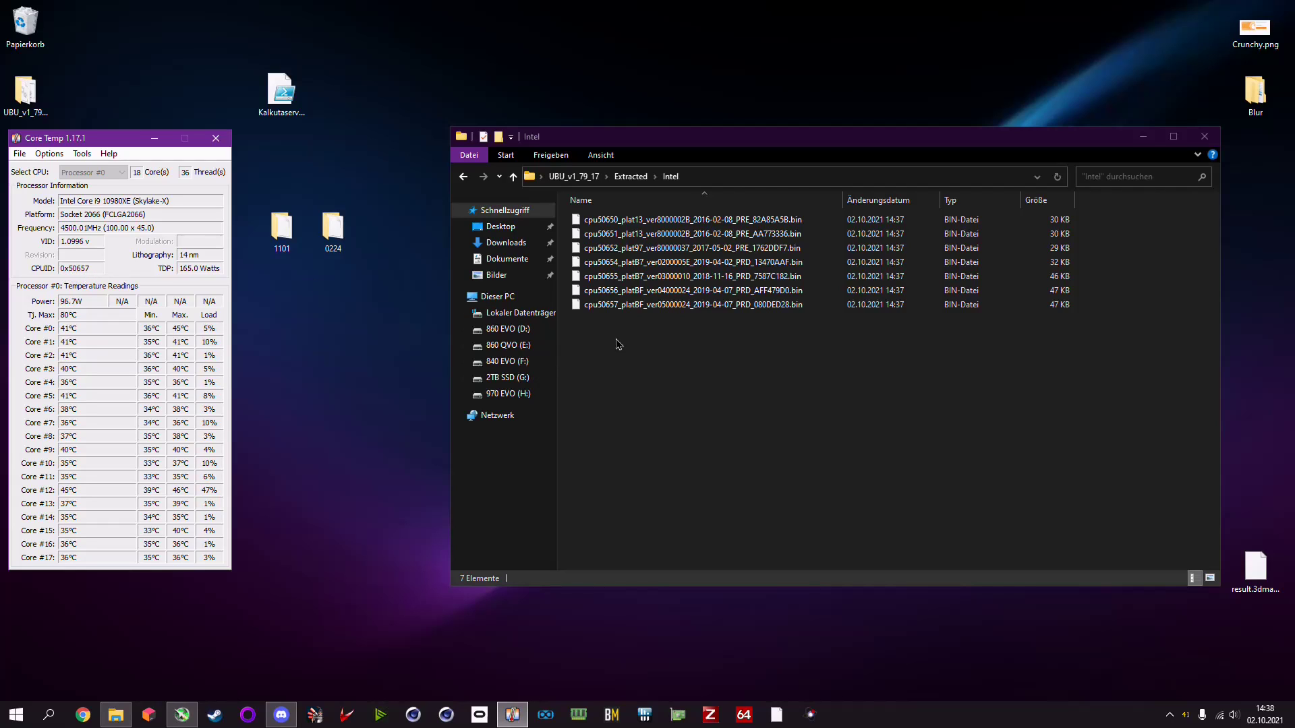
click(617, 305)
click(215, 137)
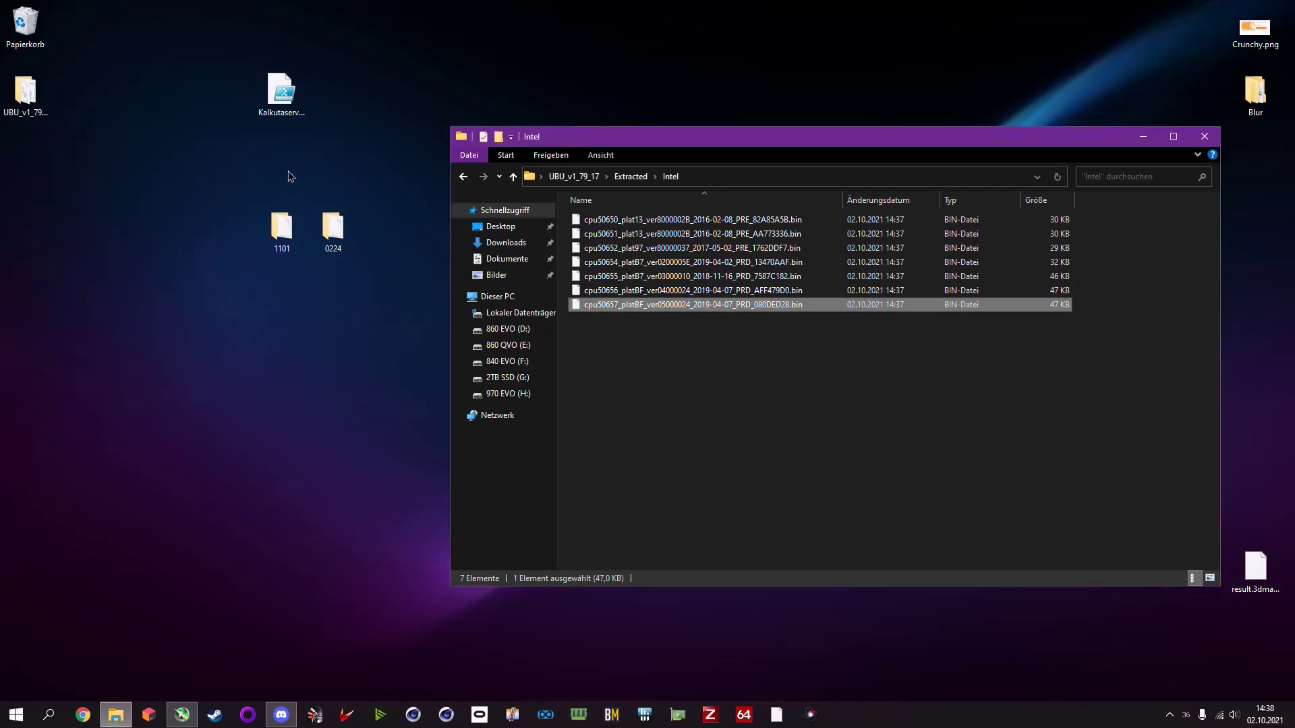
- Delete the six other microcodes, then cut the cpu50657 platBF ver05000024 file
drag(570, 214, 649, 291)
key(Delete)
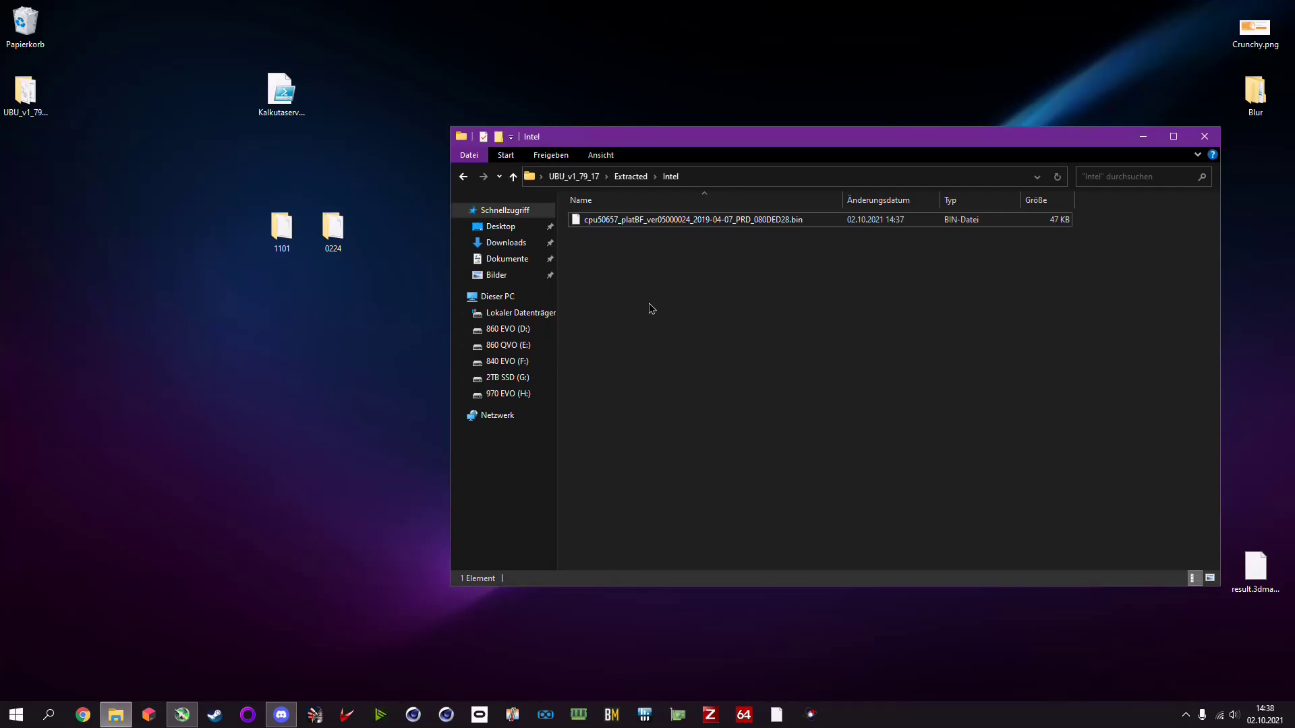
click(622, 223)
right_click(622, 224)
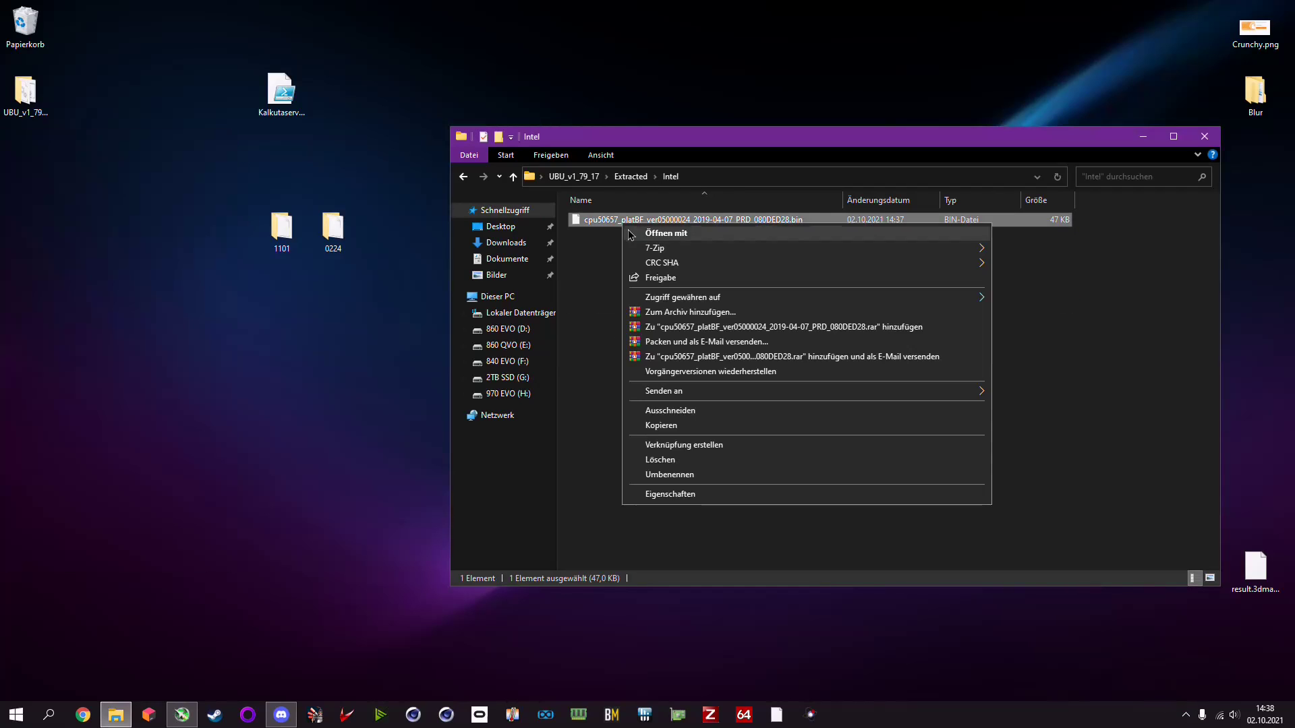
click(669, 410)
click(594, 176)
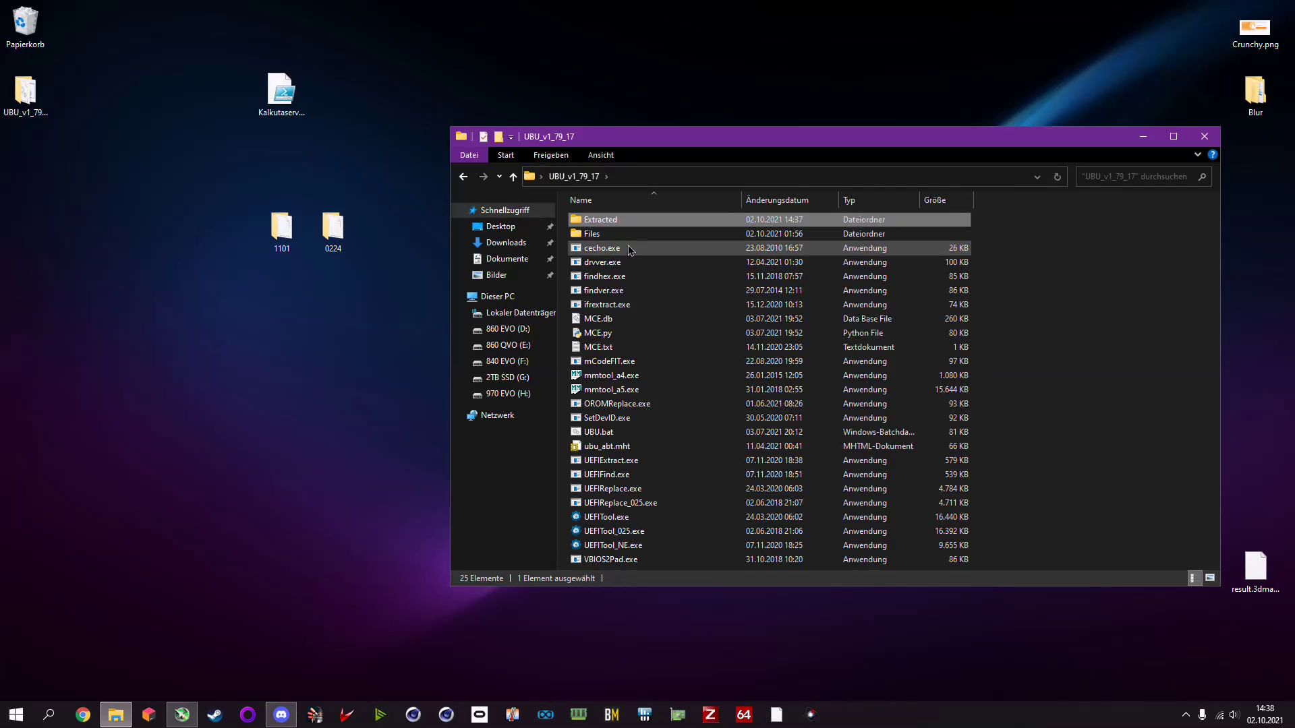
- Navigate into Files\intel\mCode\USR_mCode
double_click(622, 236)
double_click(587, 263)
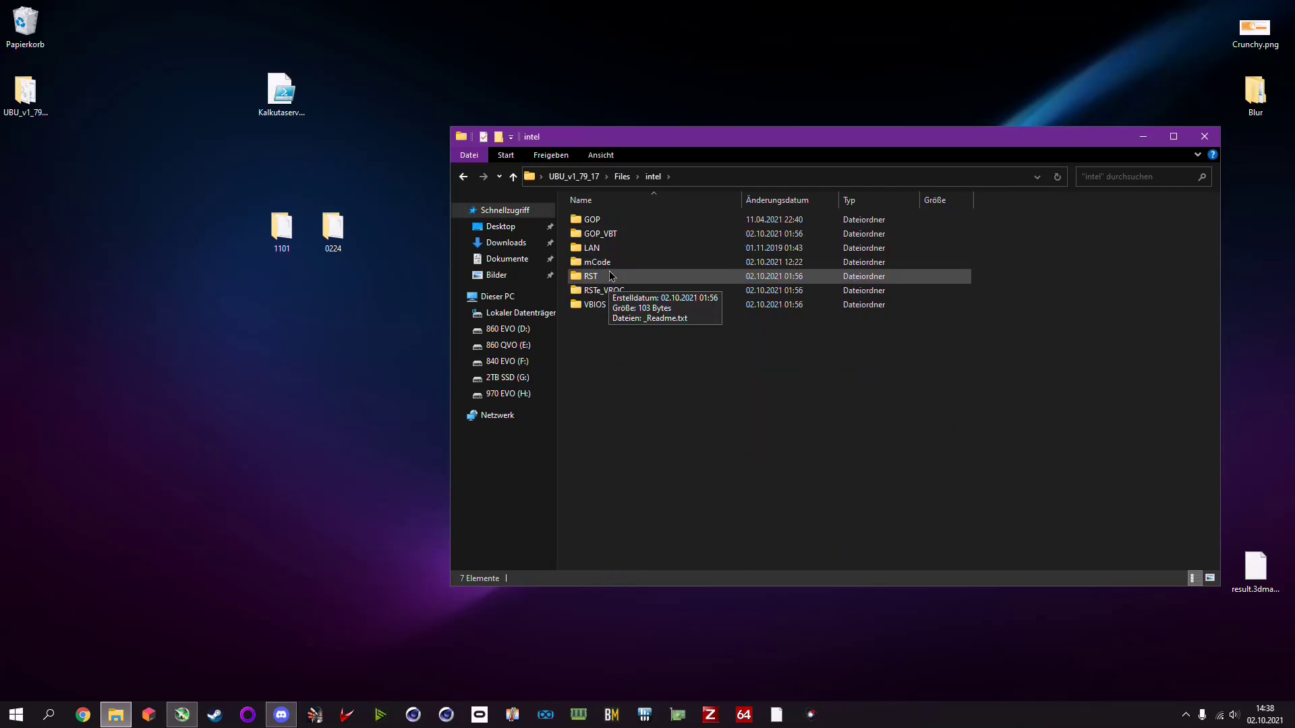
double_click(587, 265)
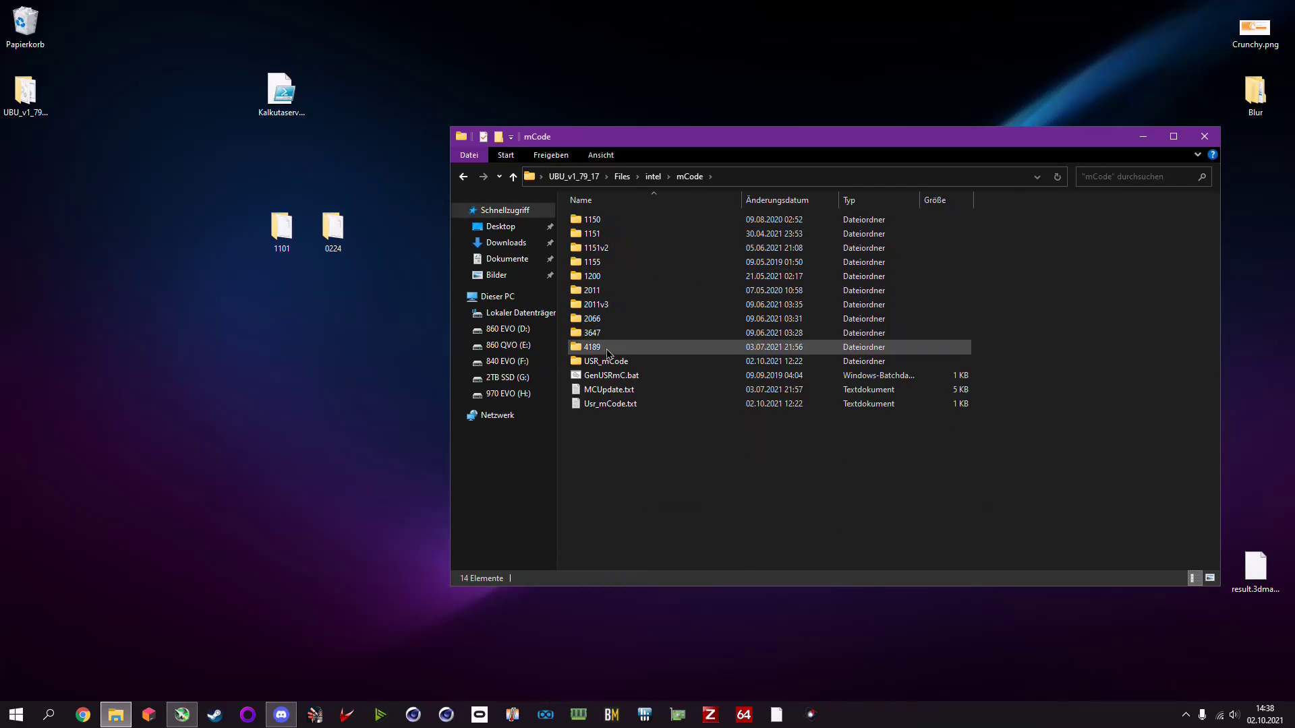
double_click(601, 363)
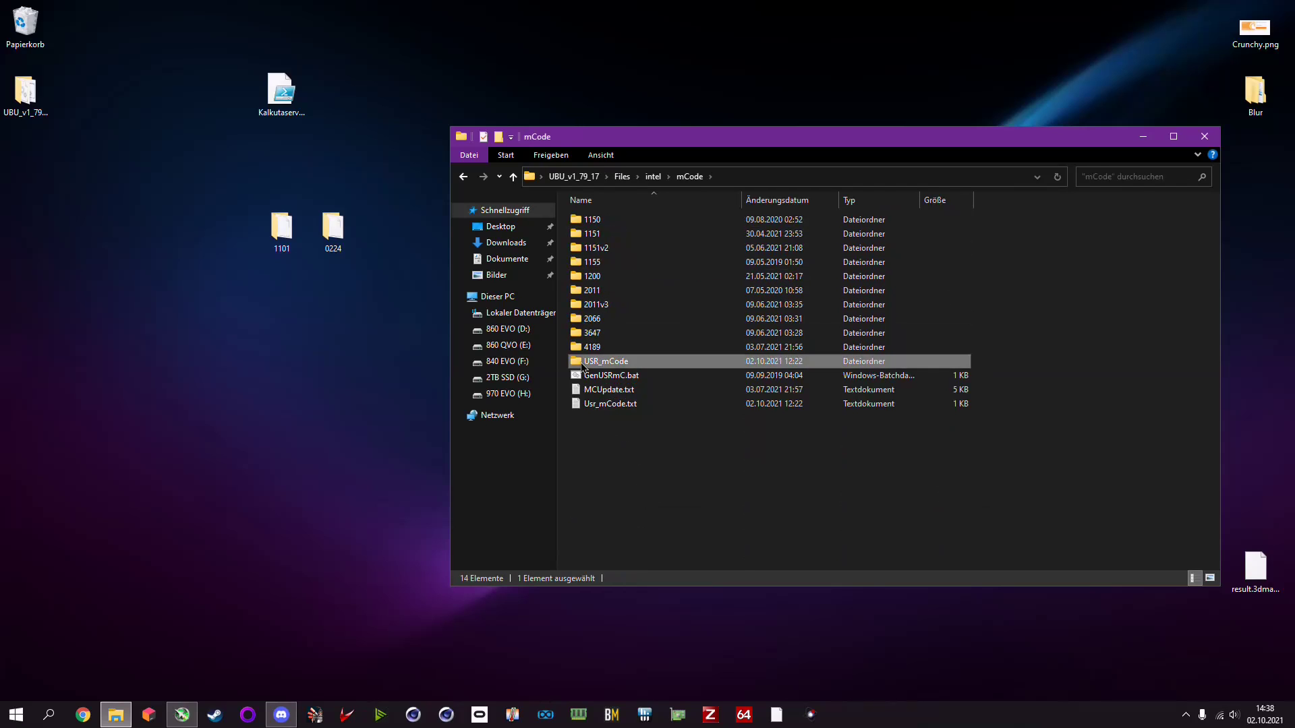
right_click(602, 315)
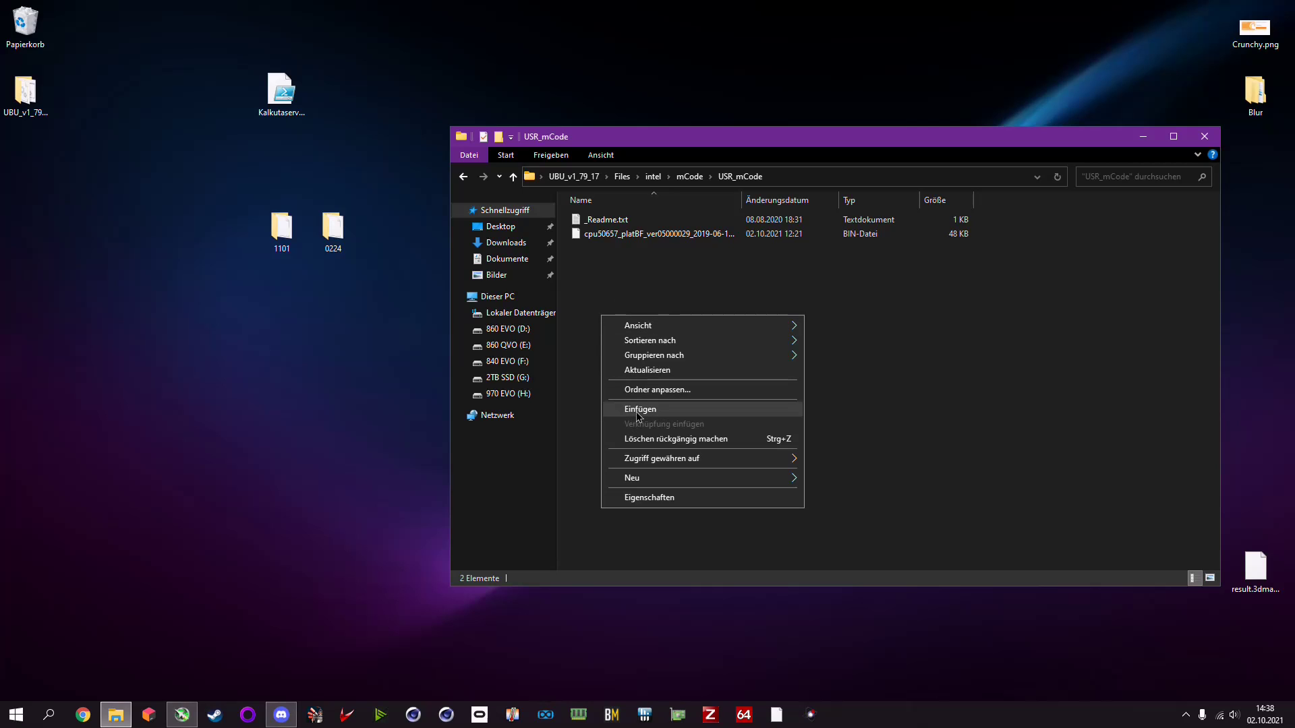
- Replace the old ver05000029 microcode BIN with the pasted cpu50657 ver05000024 file
click(646, 236)
key(Delete)
right_click(654, 318)
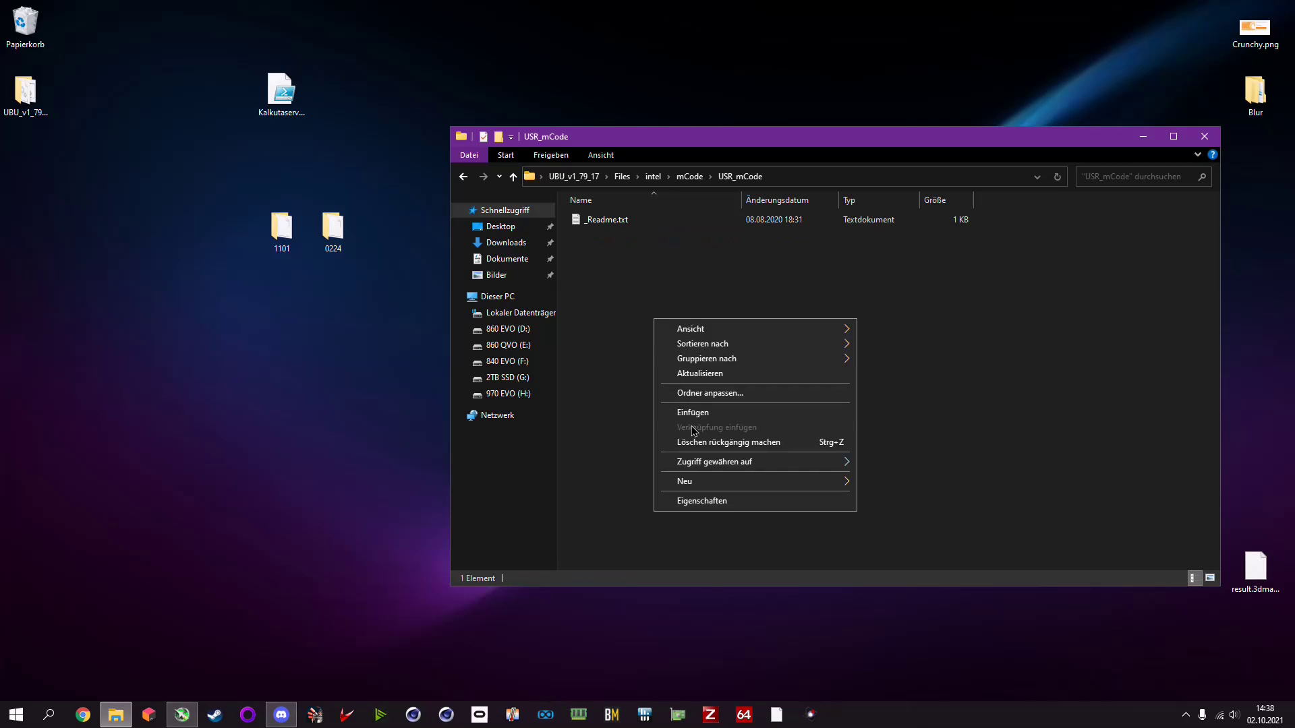
click(694, 413)
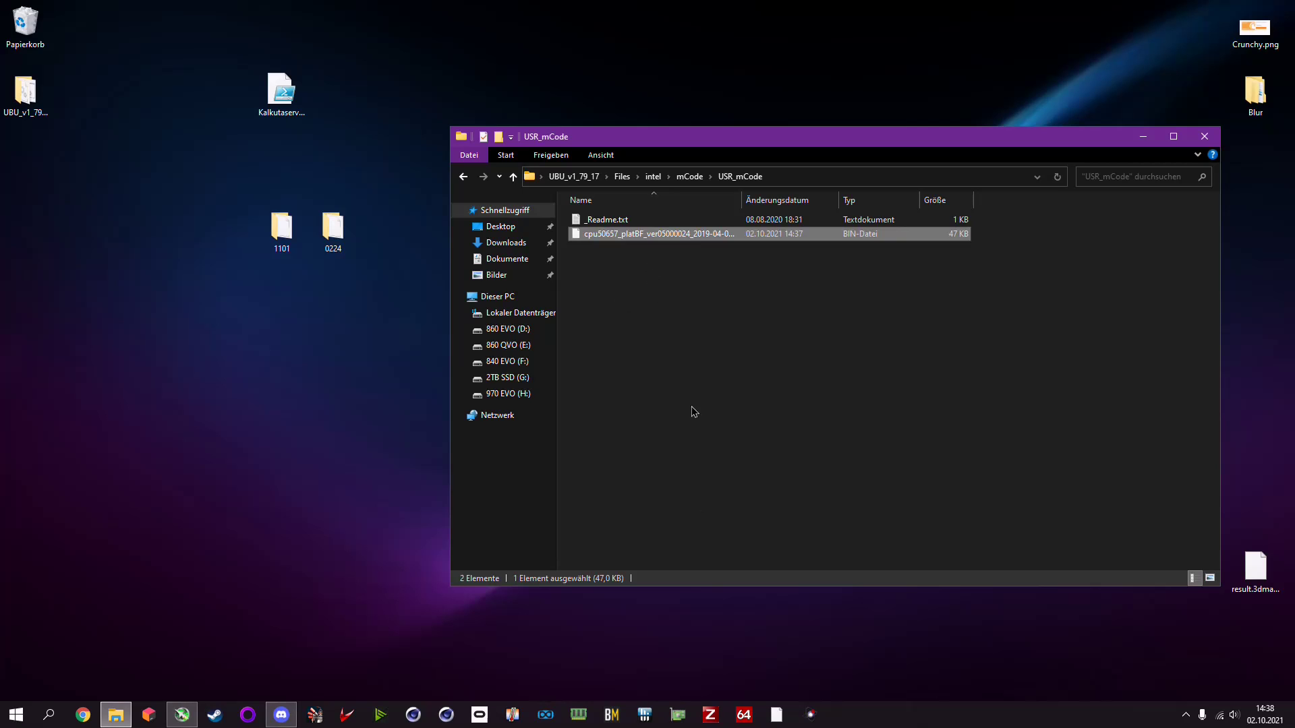
click(689, 178)
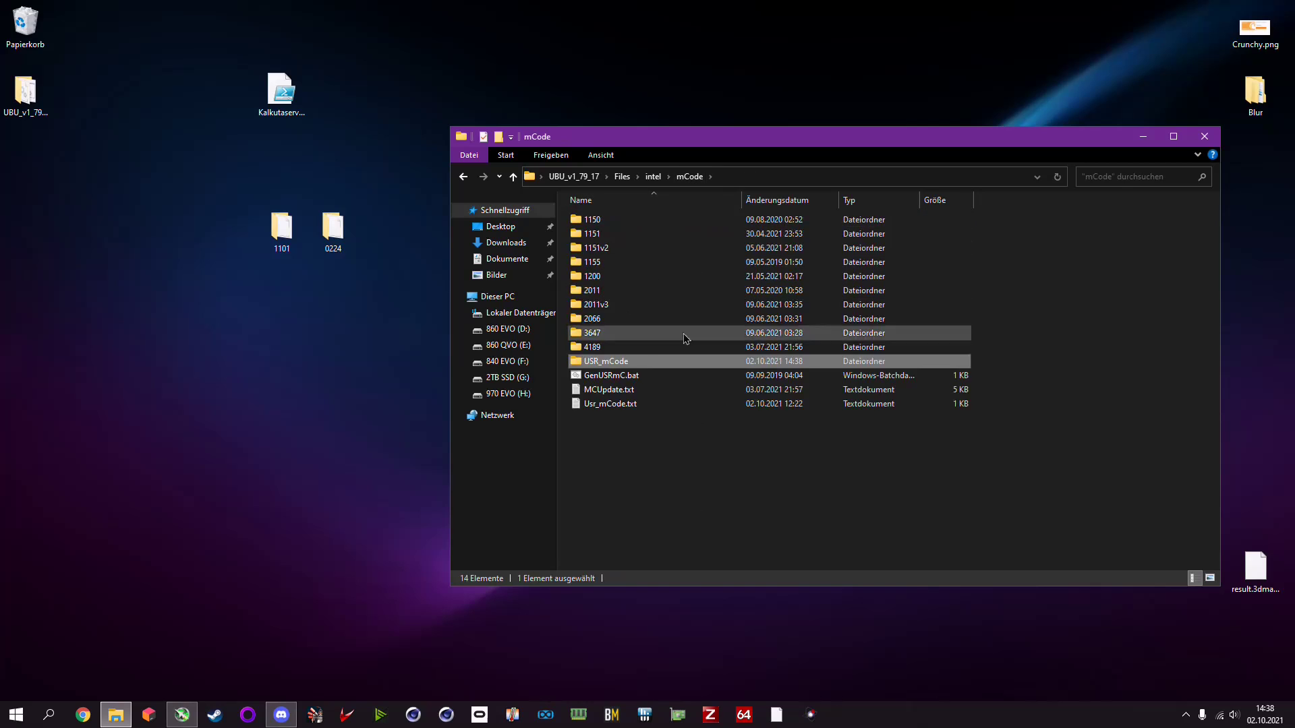
- Run GenUSRmC.bat to rebuild Usr_mCode.txt listing the cpu50657 ver05000024 microcode
double_click(605, 378)
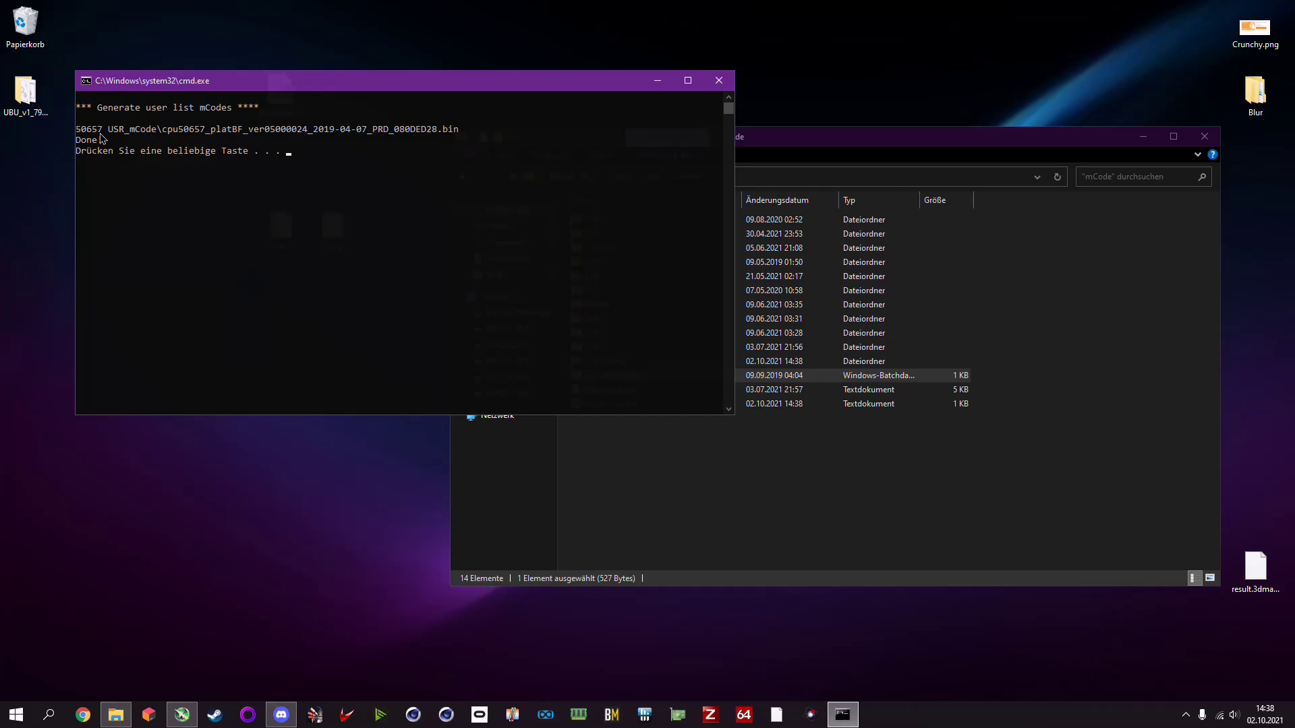
click(897, 405)
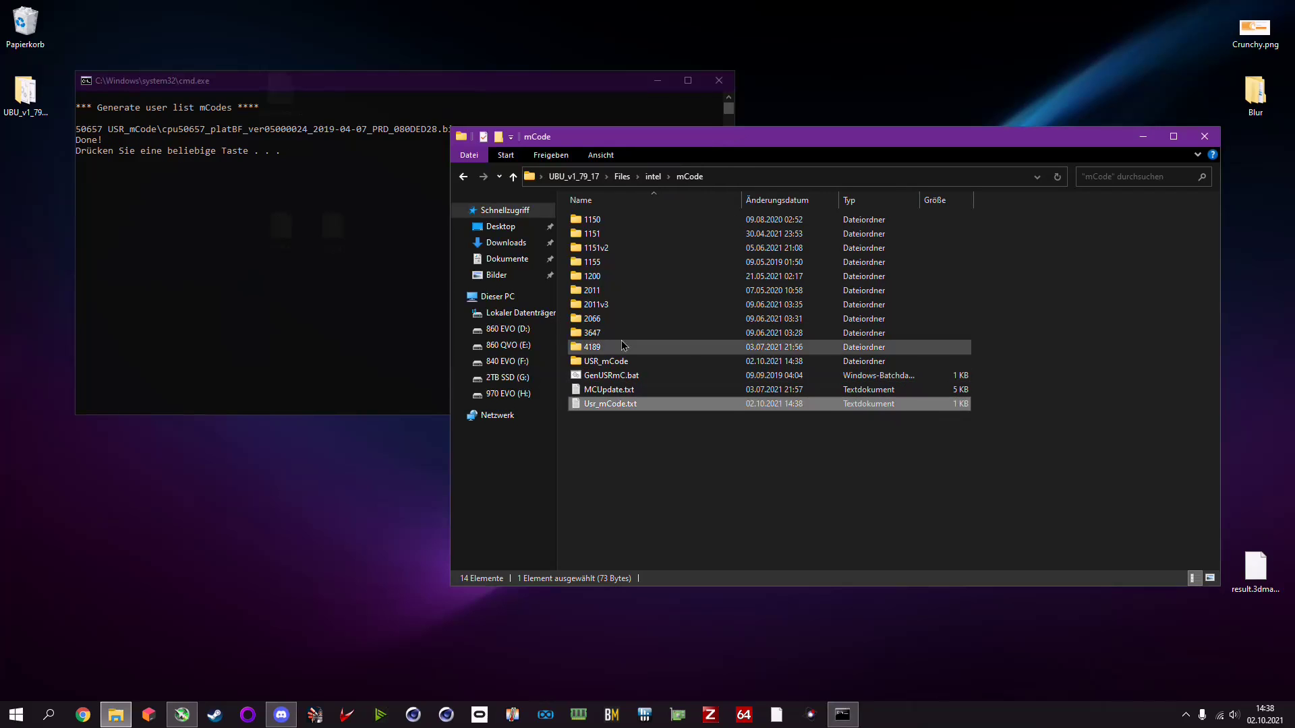
click(382, 243)
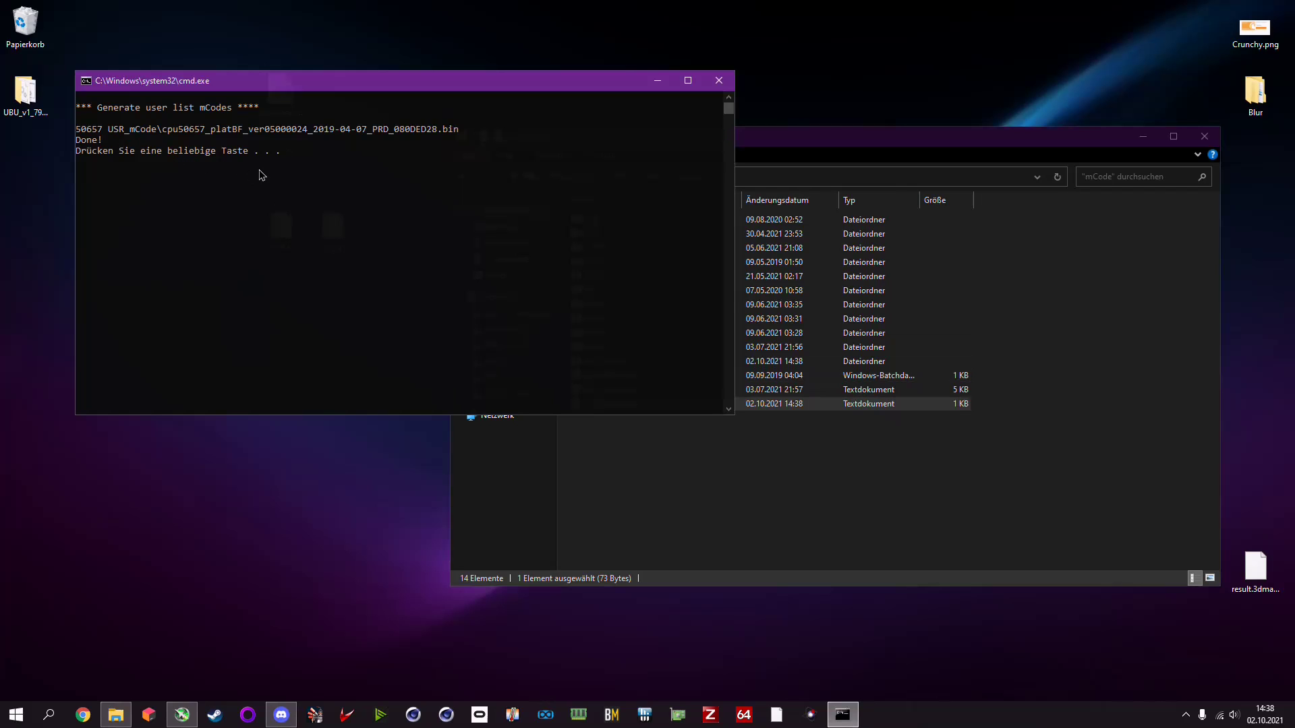
key(space)
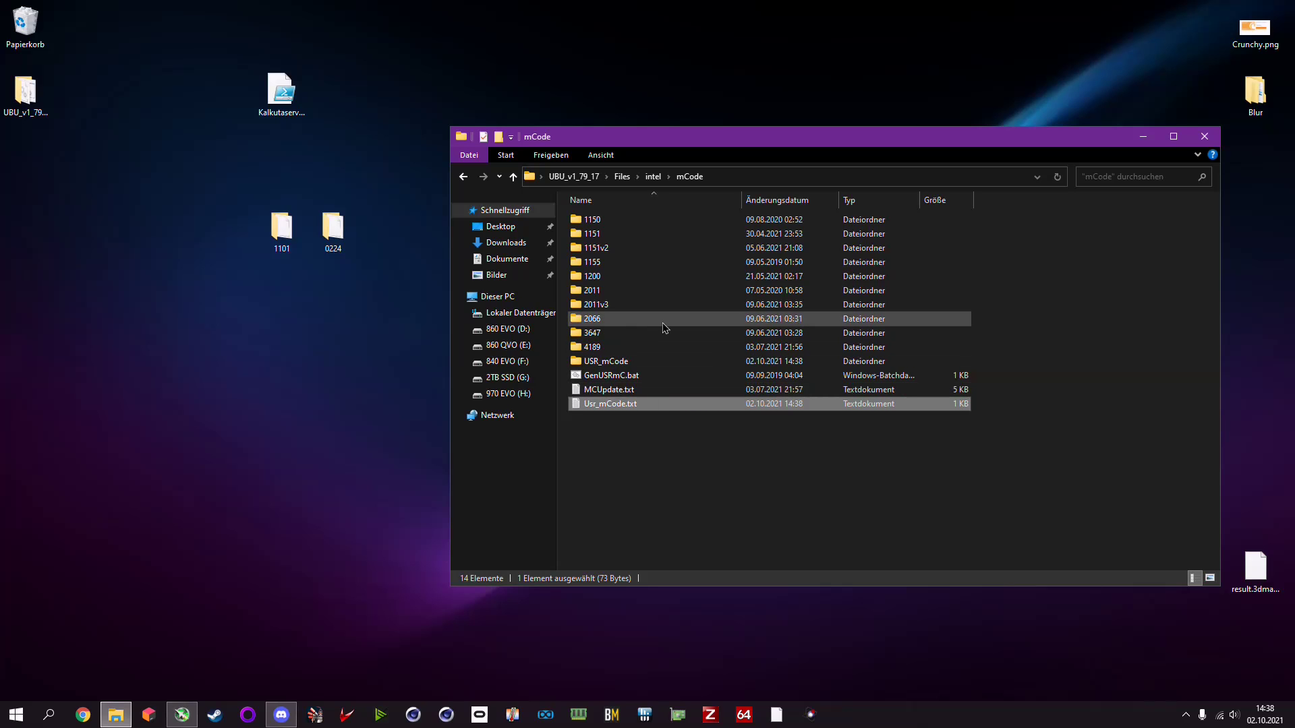
- Launch UBU.bat and load R6EE.CAP from the Desktop's 1101 folder for scanning
click(574, 176)
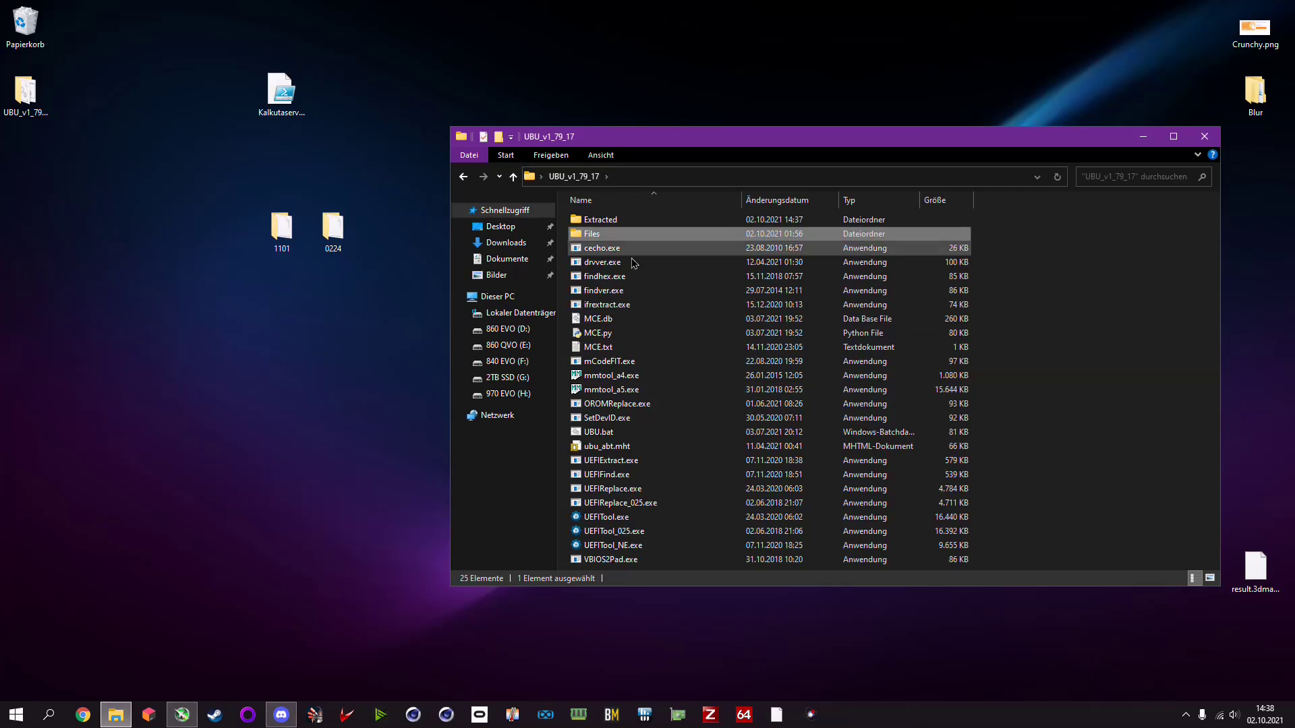
double_click(638, 434)
click(276, 162)
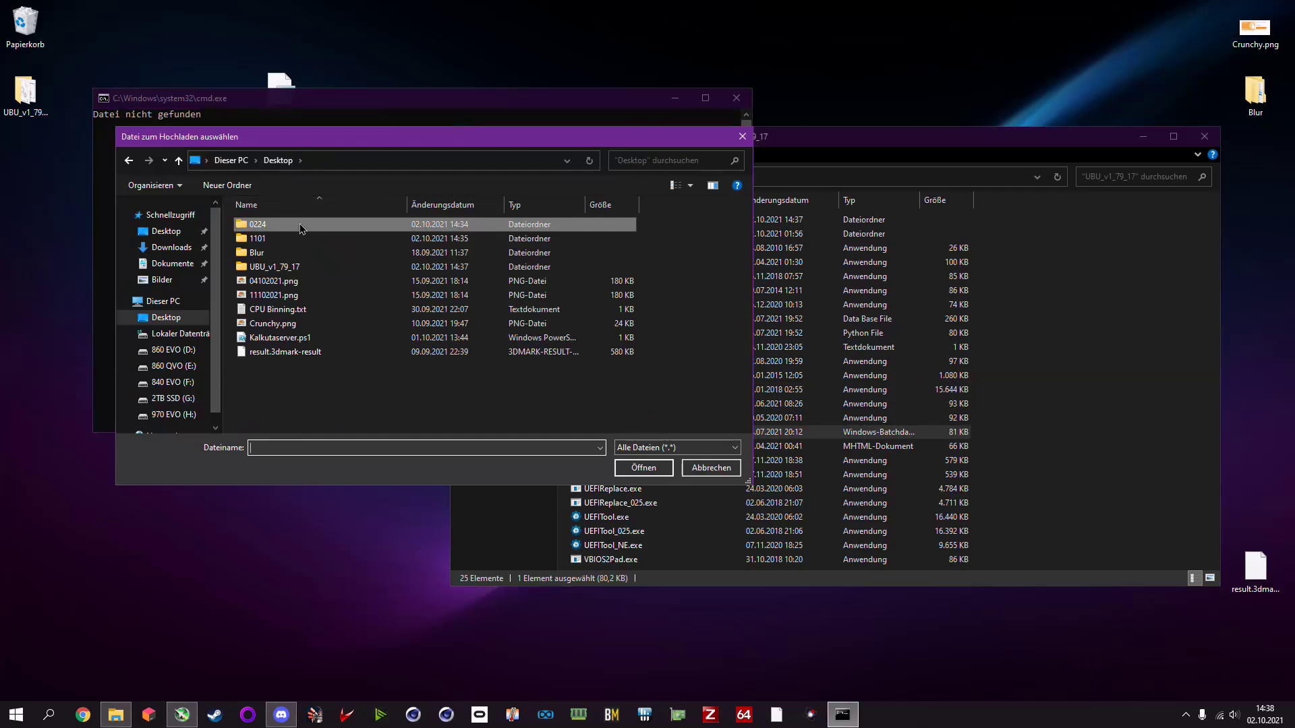
double_click(301, 243)
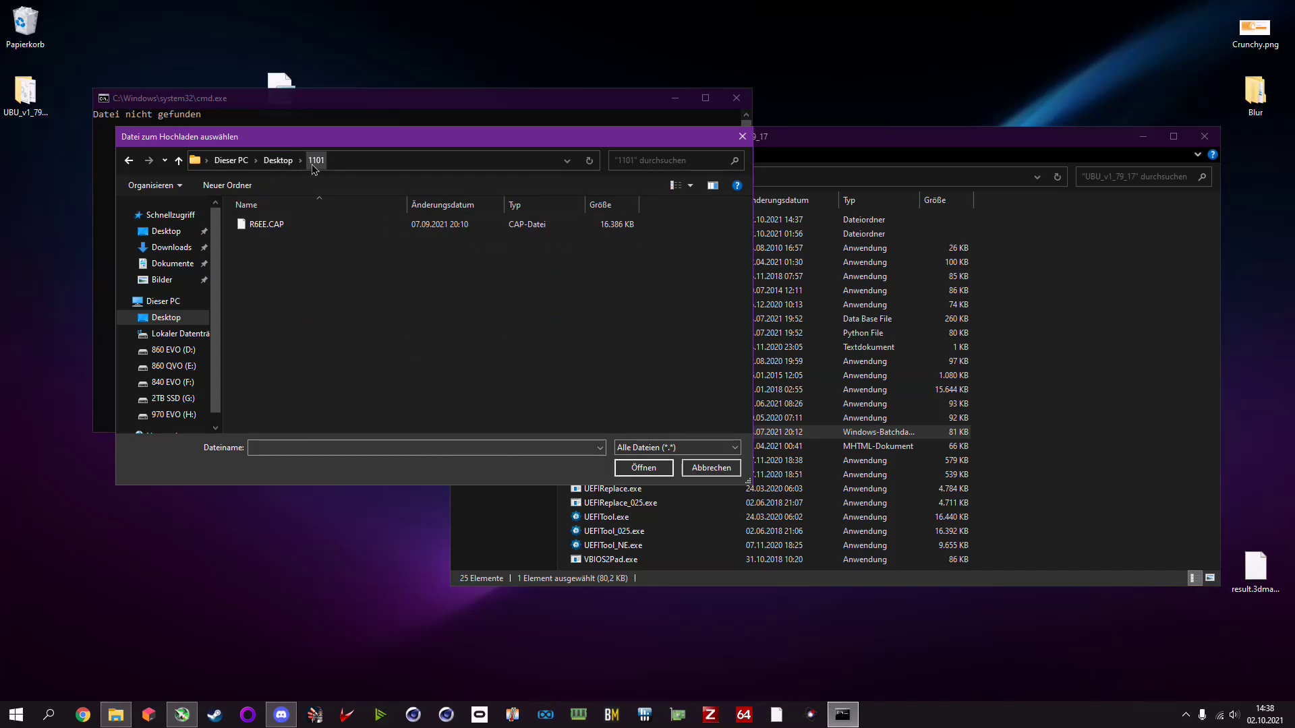
double_click(298, 229)
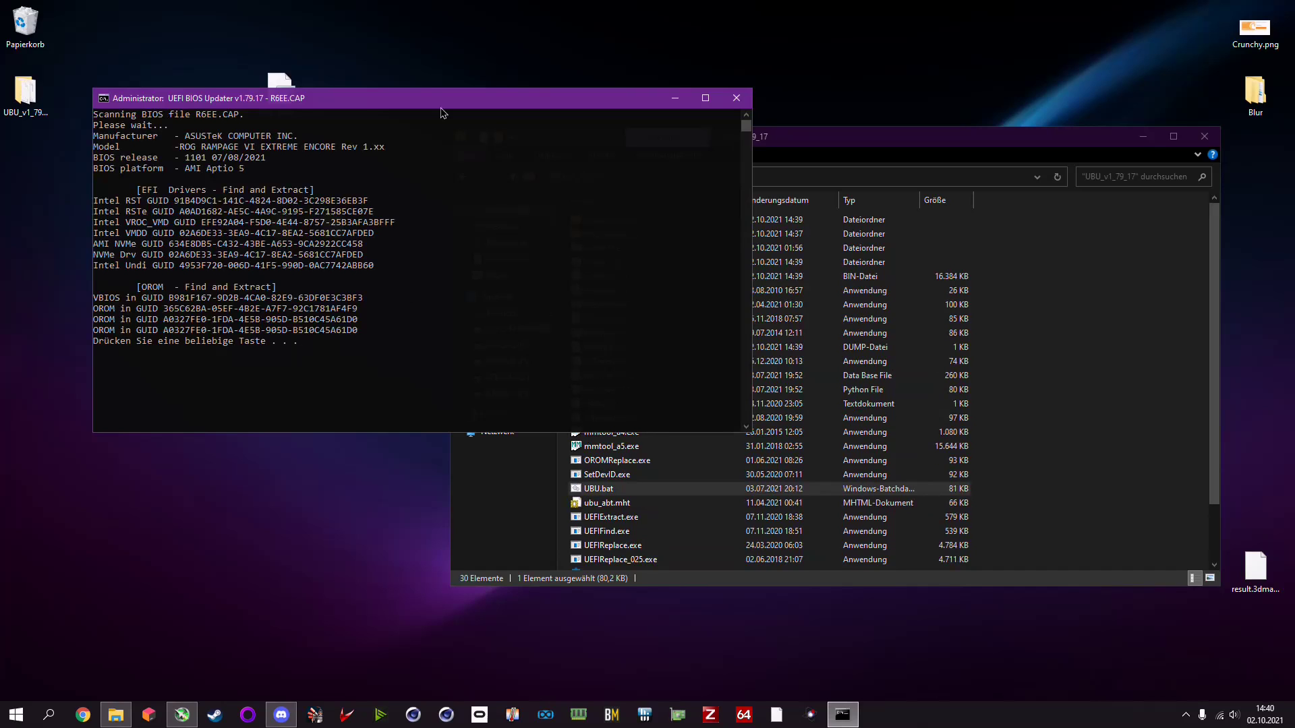
key(Return)
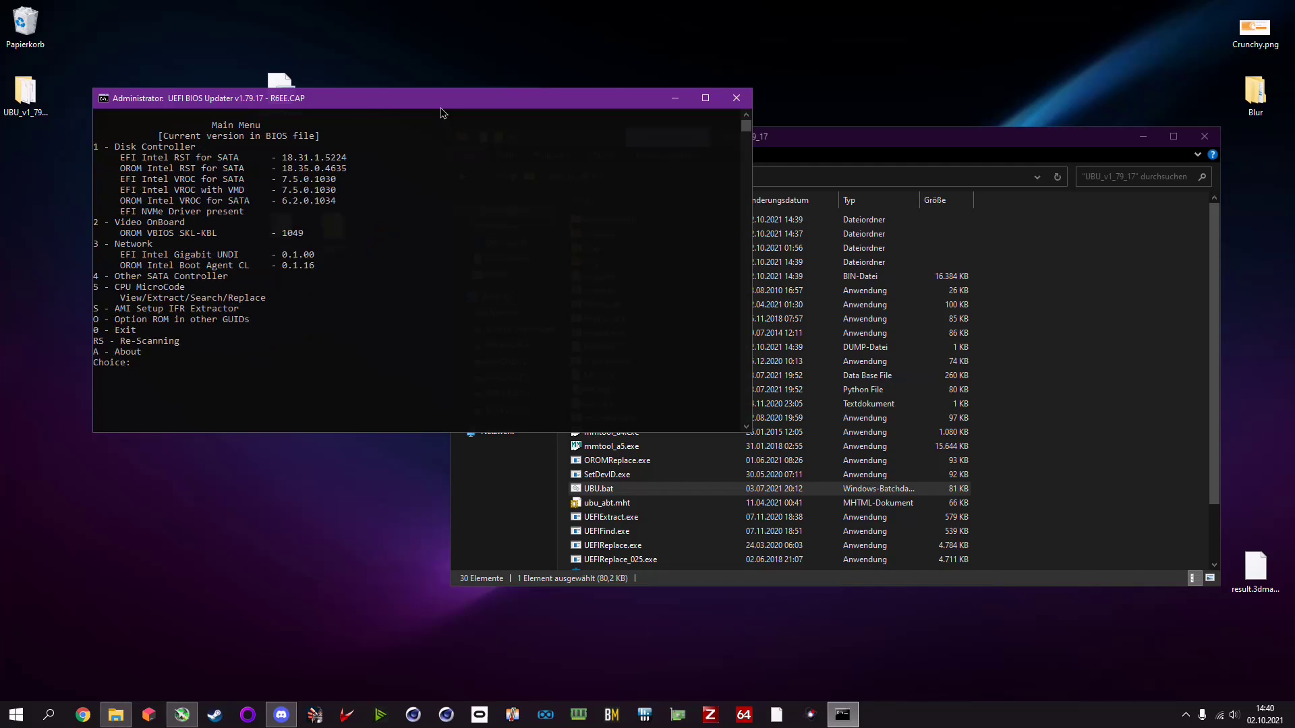
text(5)
key(Return)
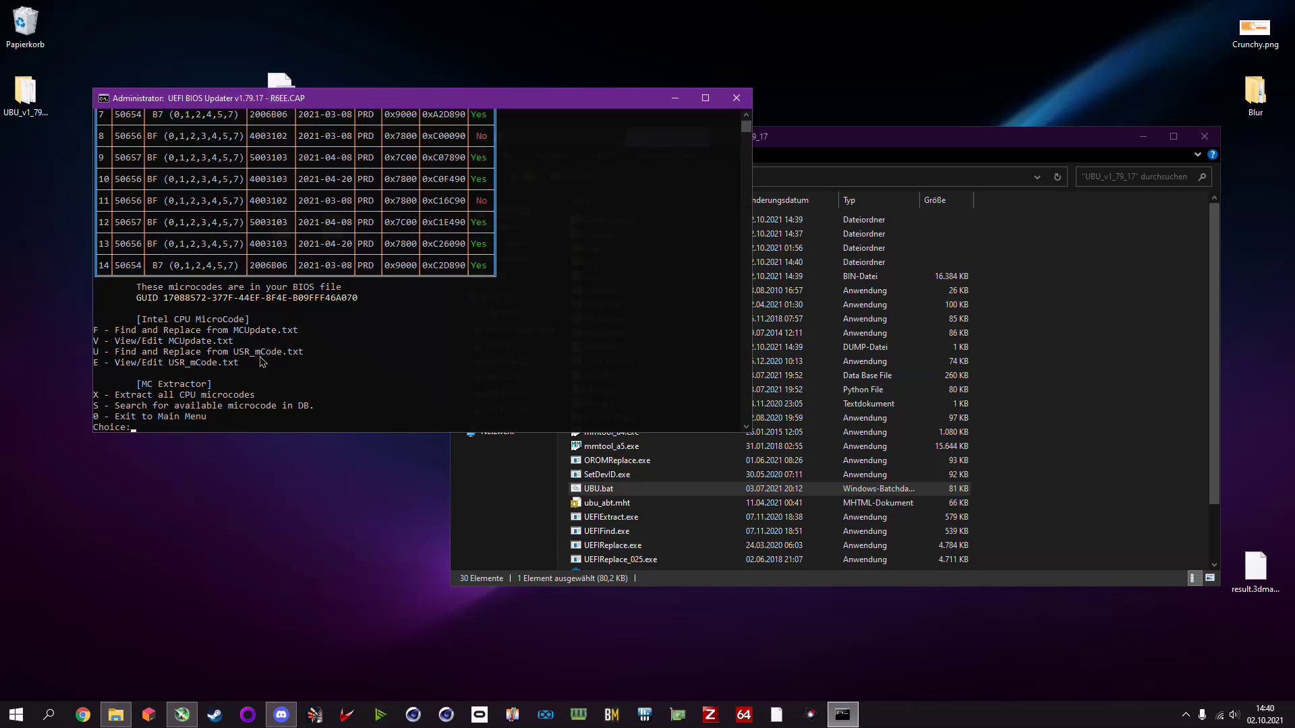
key(u)
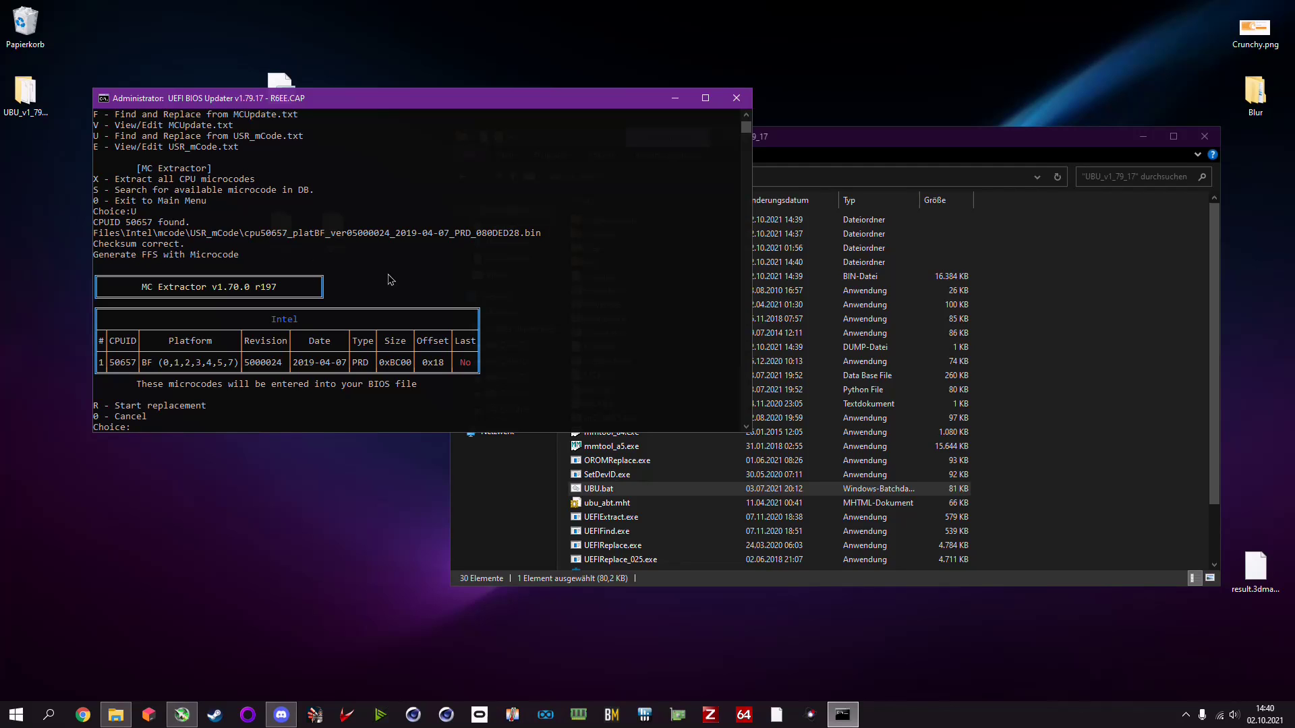
text(R)
key(Return)
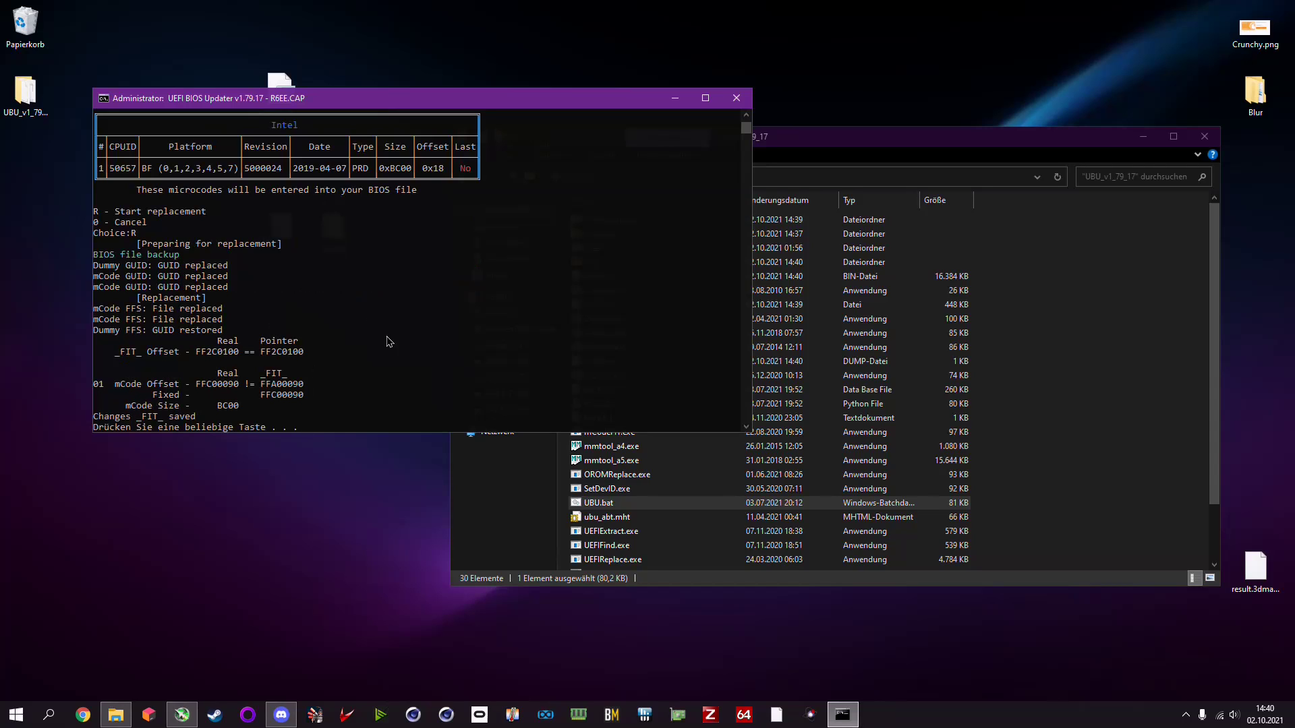
key(Return)
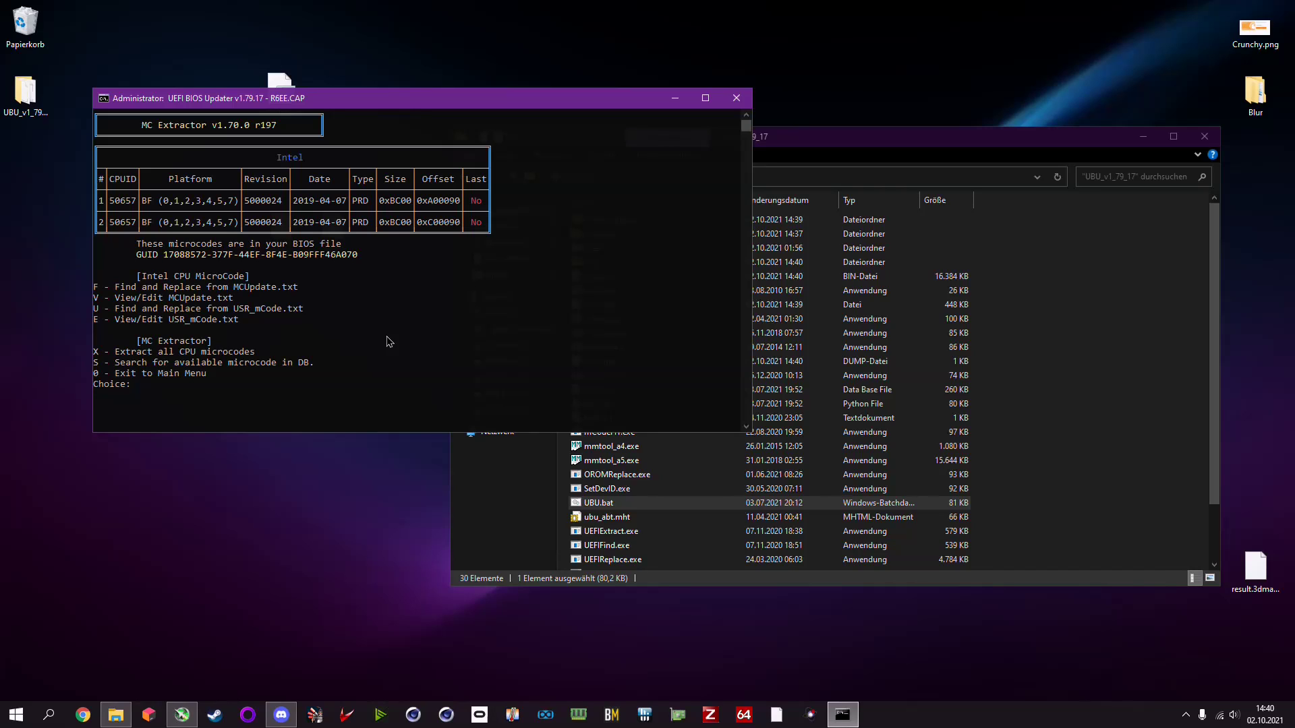
- Exit UBU with 0 twice, choosing option 1 to name the output R6EE.CAP for USB BIOS Flashback
text(0)
key(Return)
text(0)
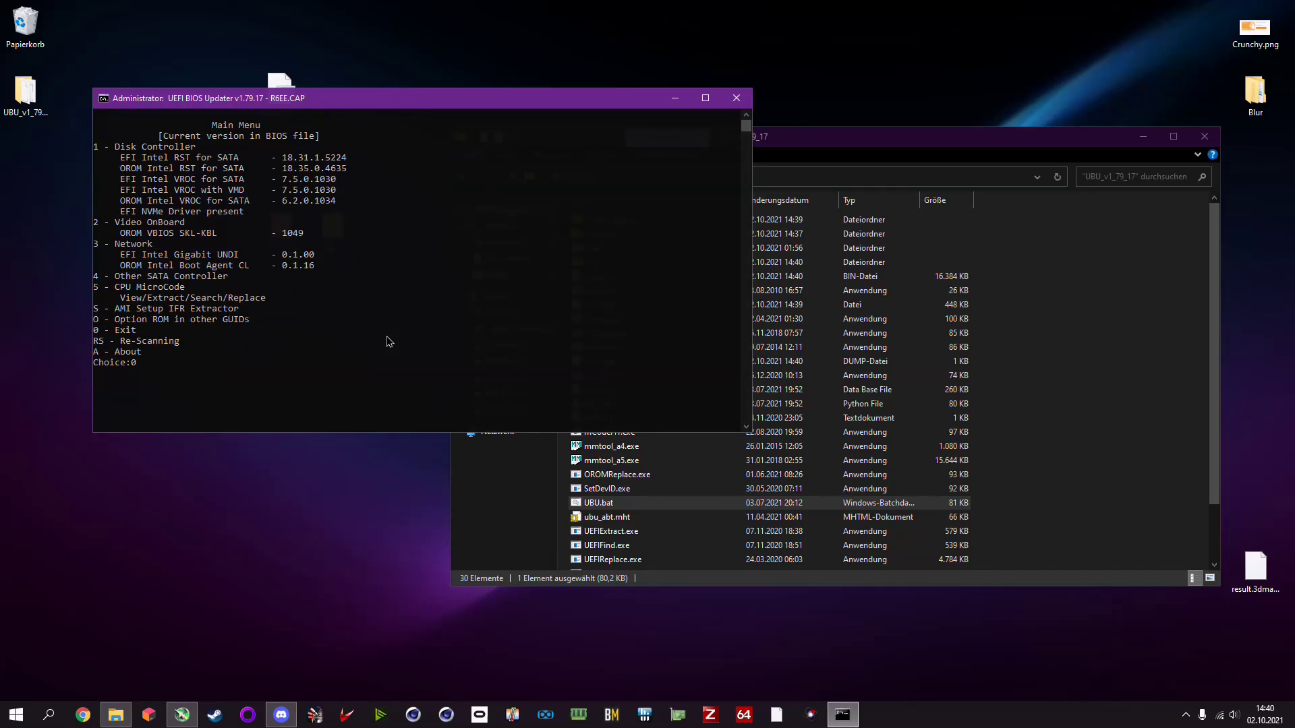
key(Return)
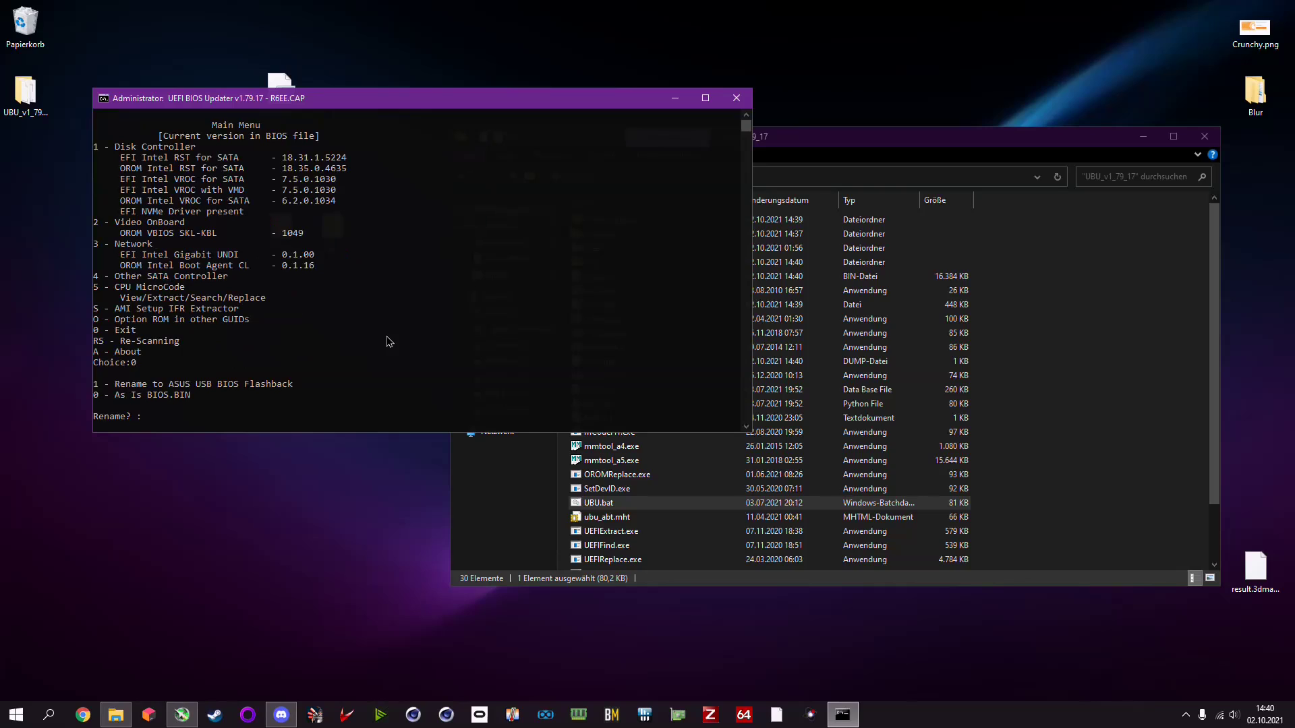
text(1)
key(Return)
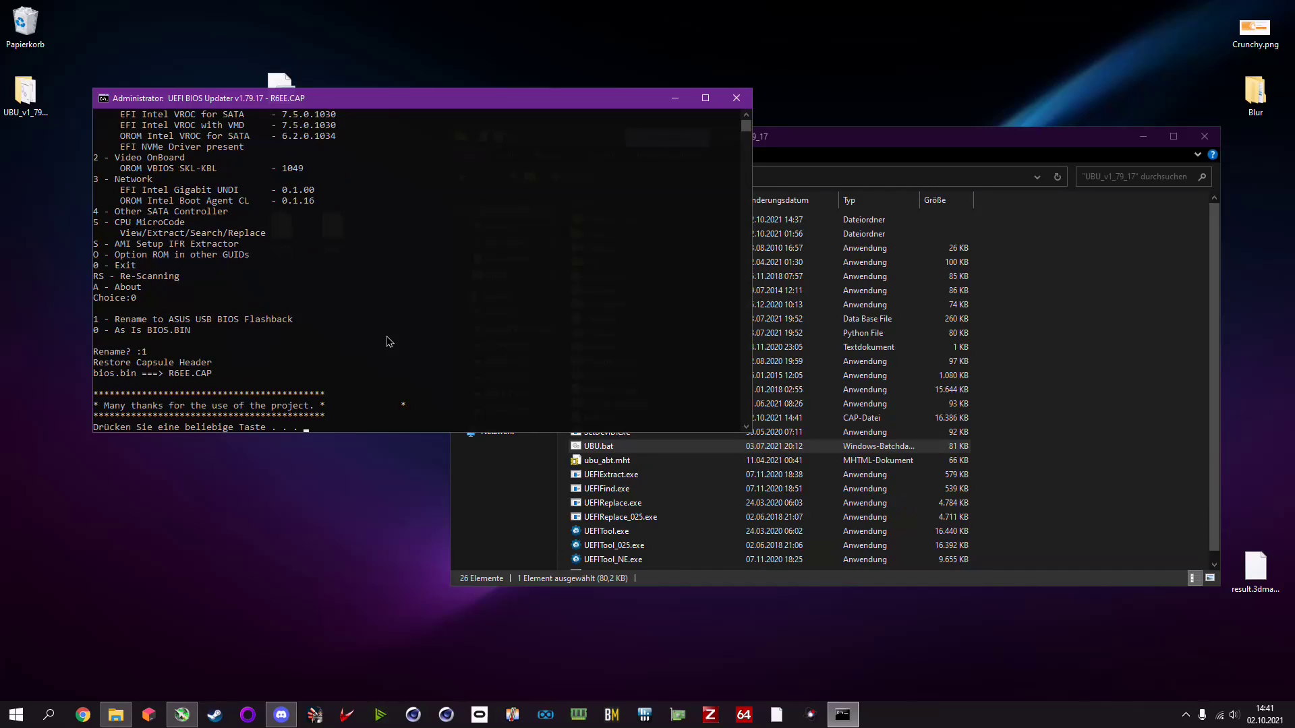
key(Return)
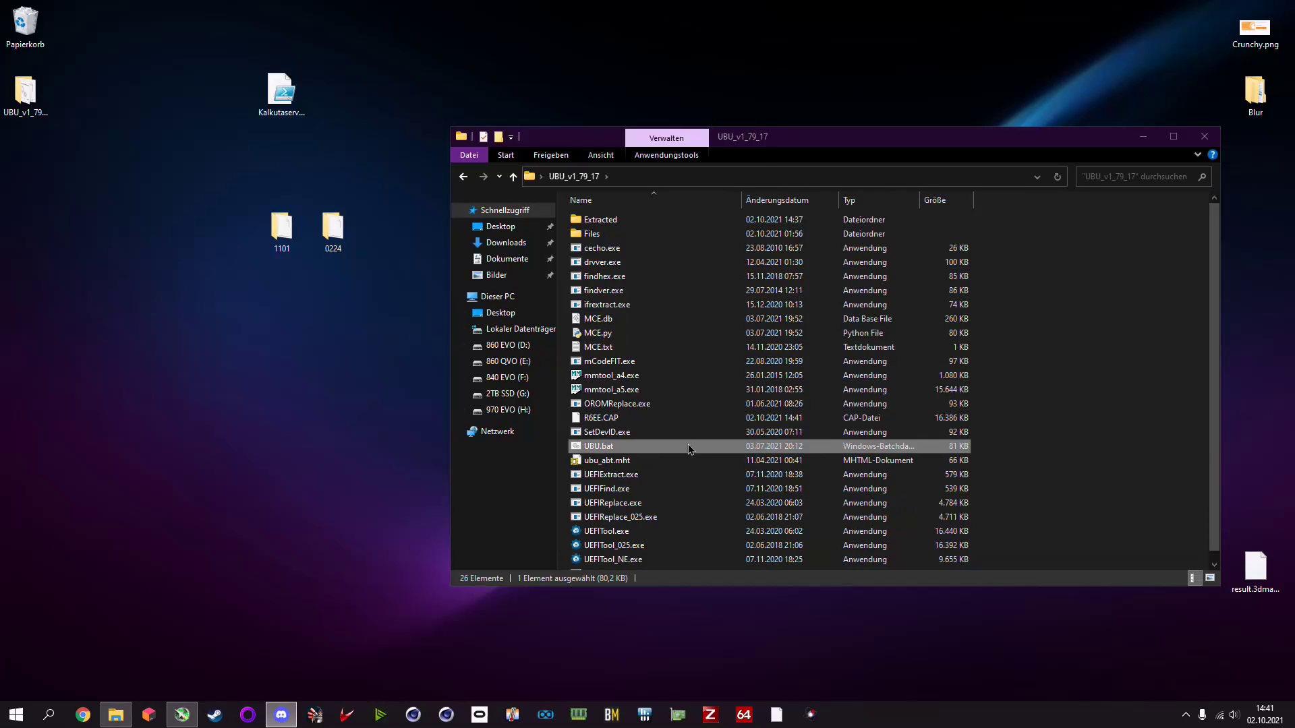
- Drag R6EE.CAP from UBU_v1_79_17 onto the desktop and select it there
click(614, 418)
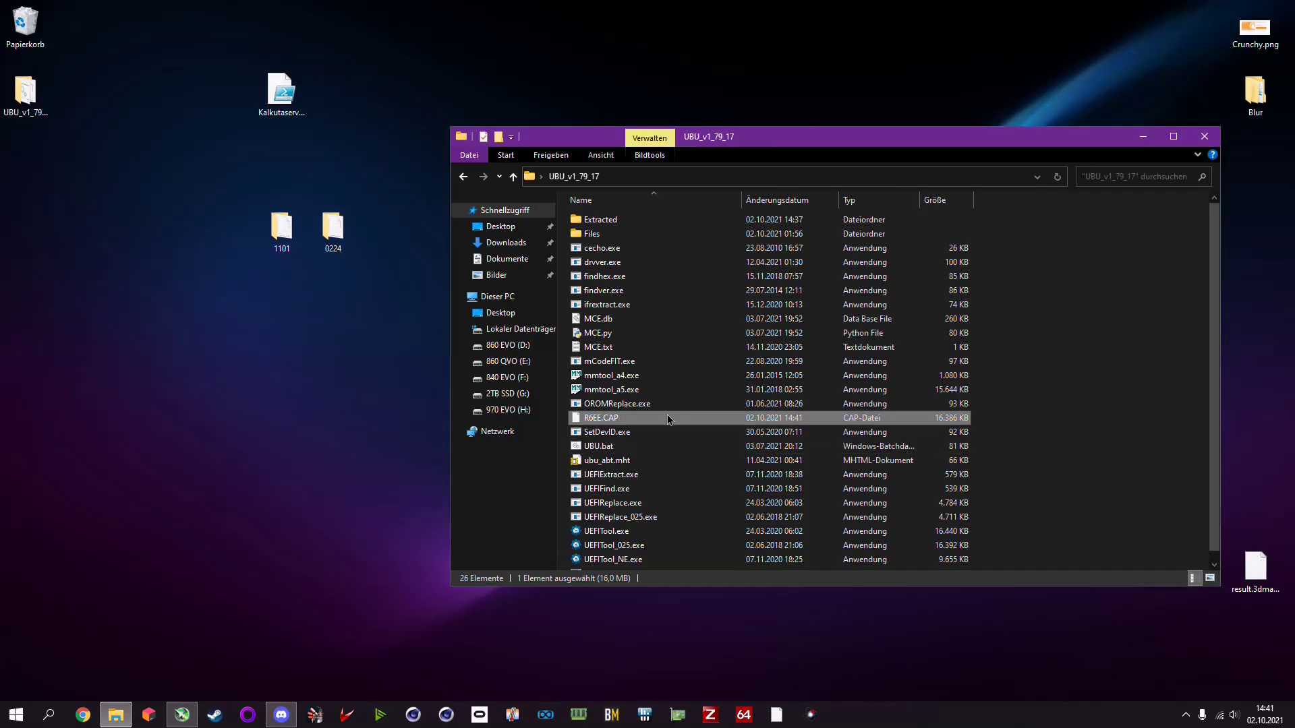
drag(670, 421, 245, 422)
click(286, 462)
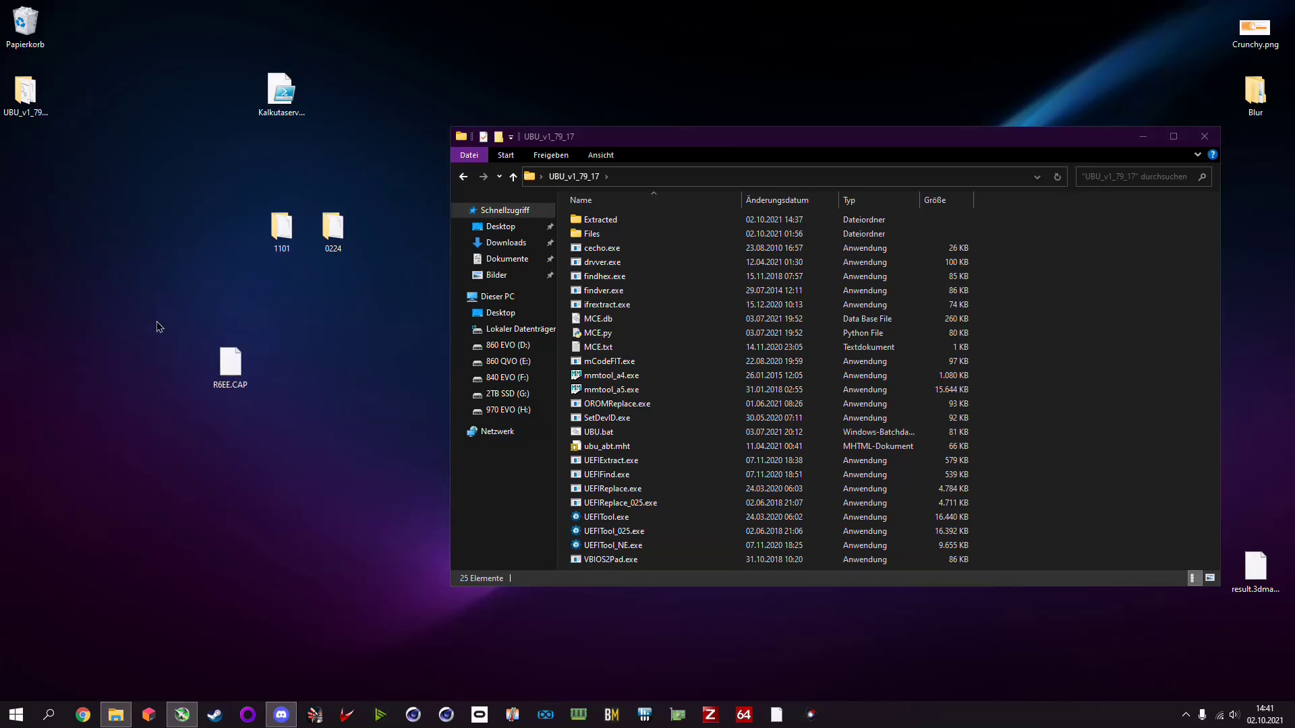
drag(149, 318, 290, 402)
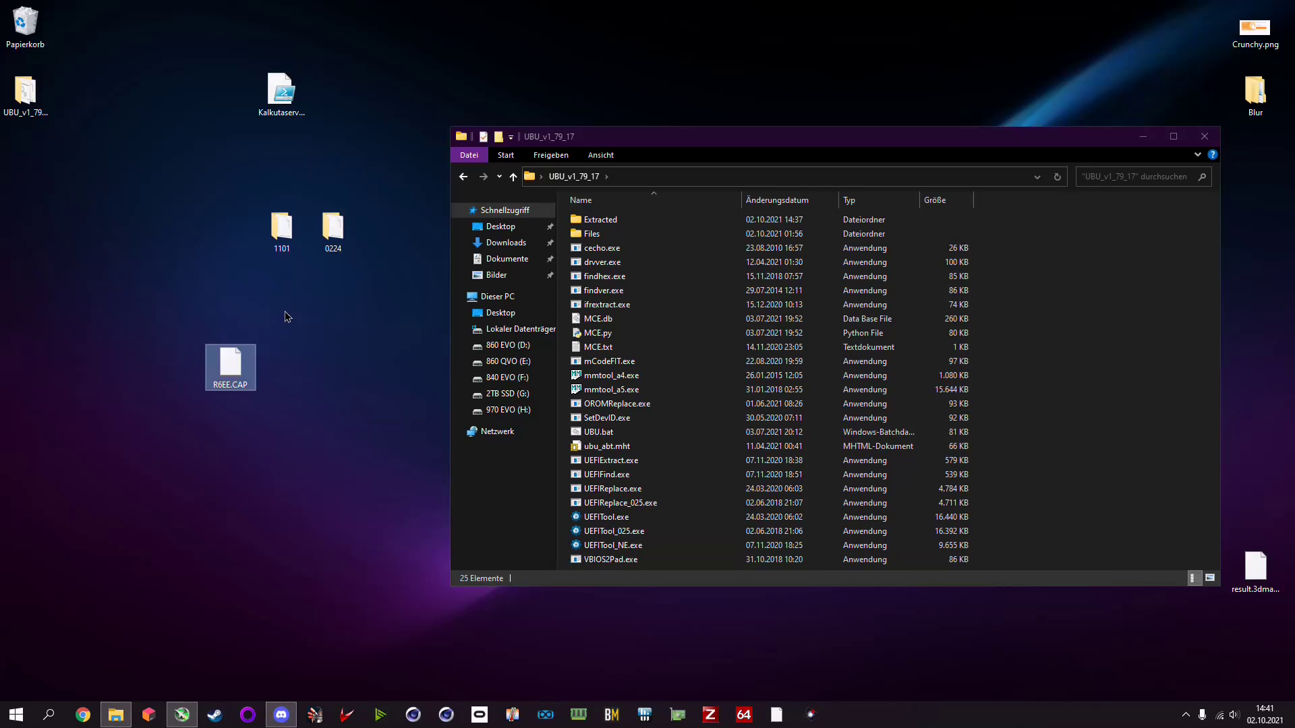
click(328, 248)
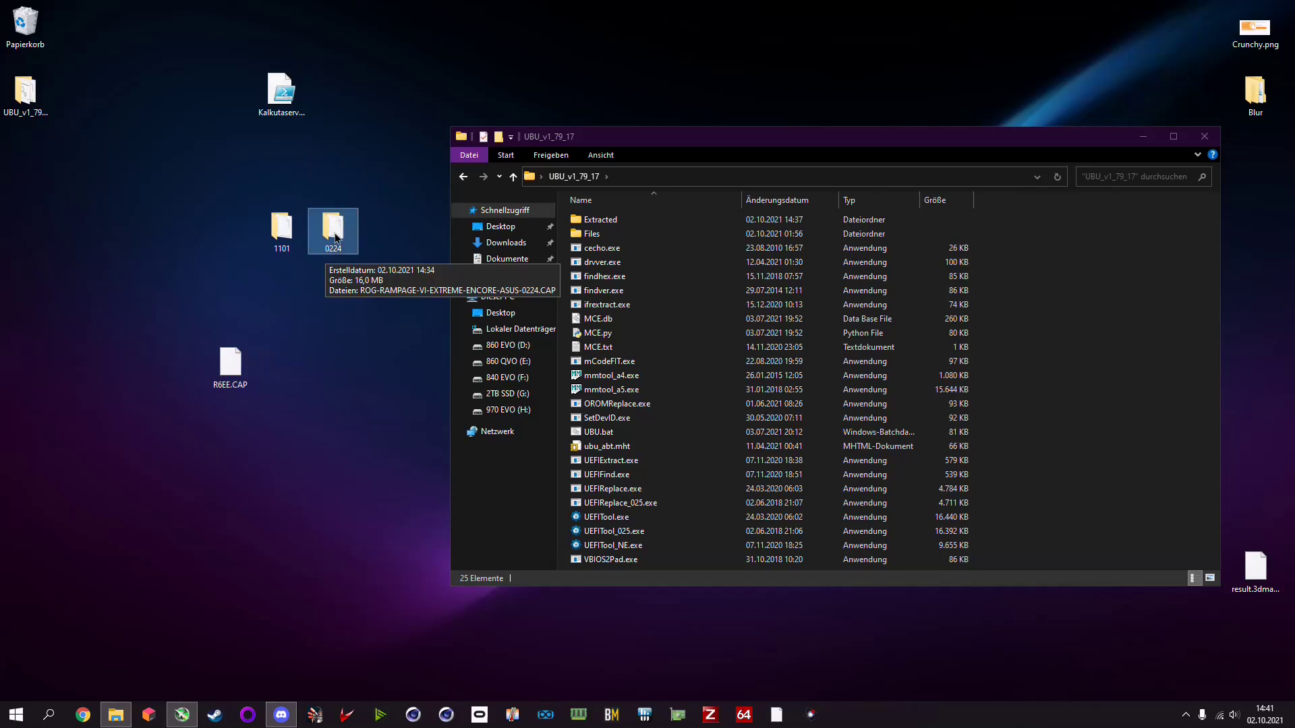
click(287, 246)
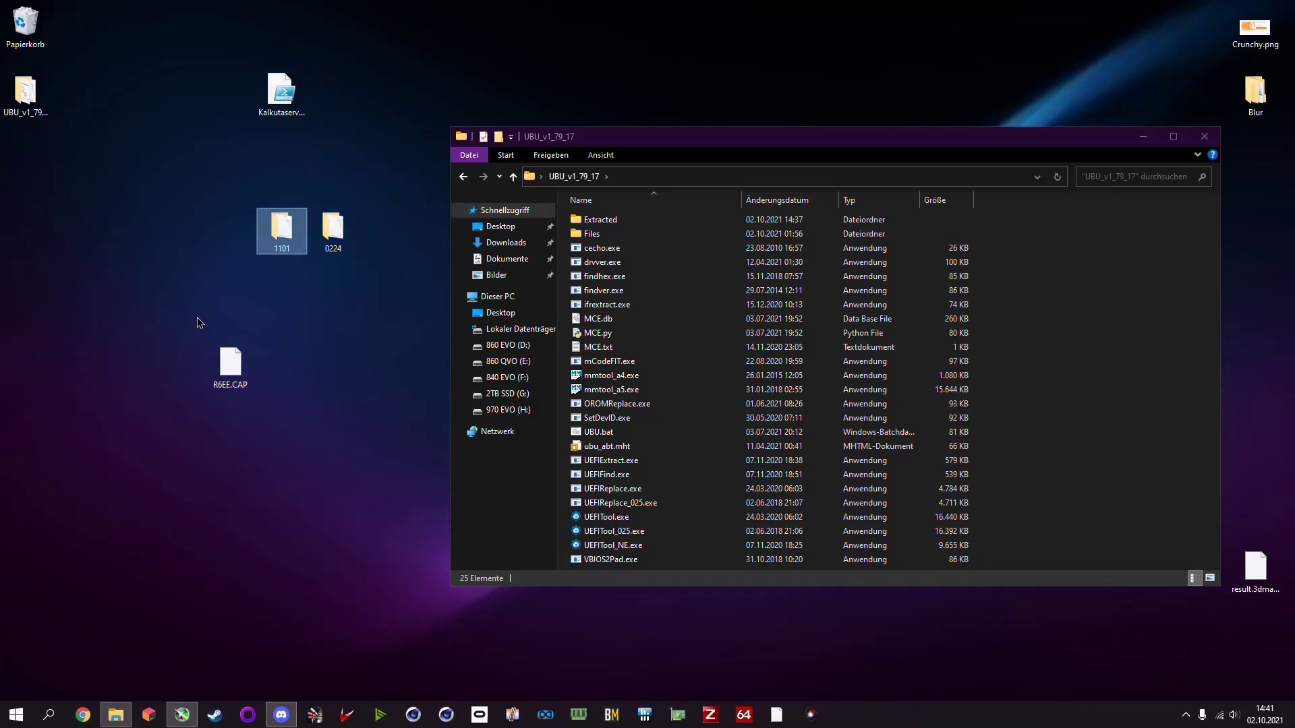
drag(197, 317, 269, 385)
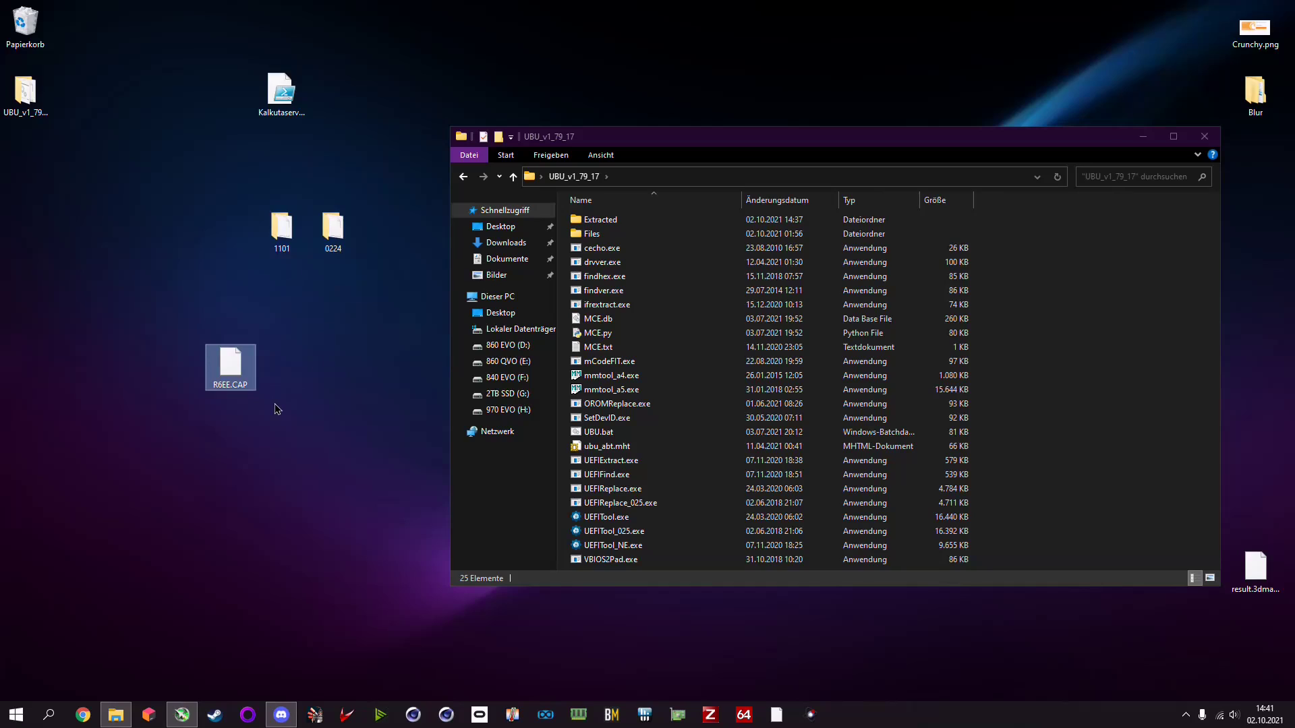